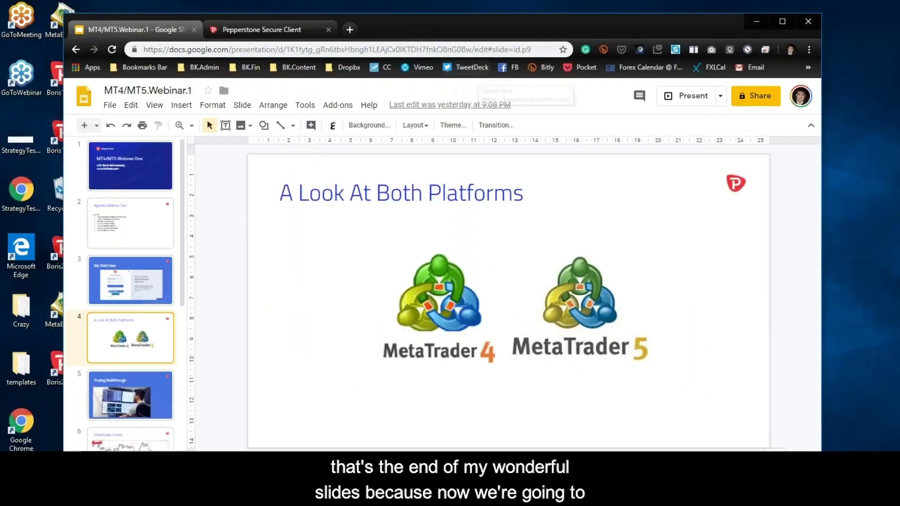
- Switch to the Pepperstone client login page, dismiss the inactivity notice and log in with the prefilled credentials
{"action": "left_click", "coordinate": [255, 30]}
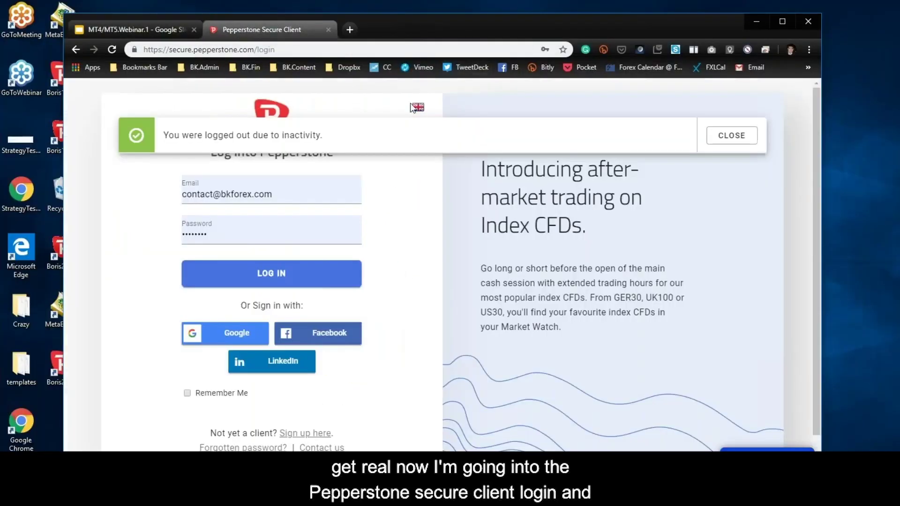
{"action": "left_click", "coordinate": [740, 135]}
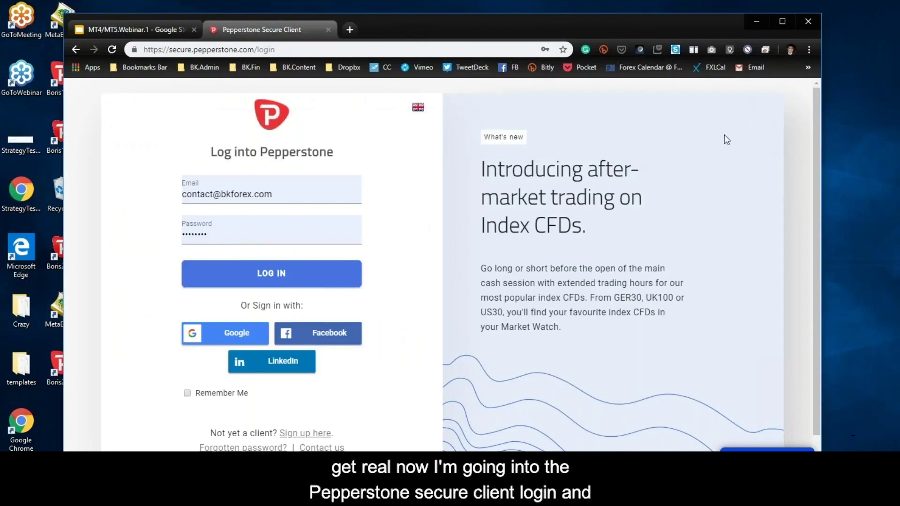
{"action": "left_click", "coordinate": [267, 278]}
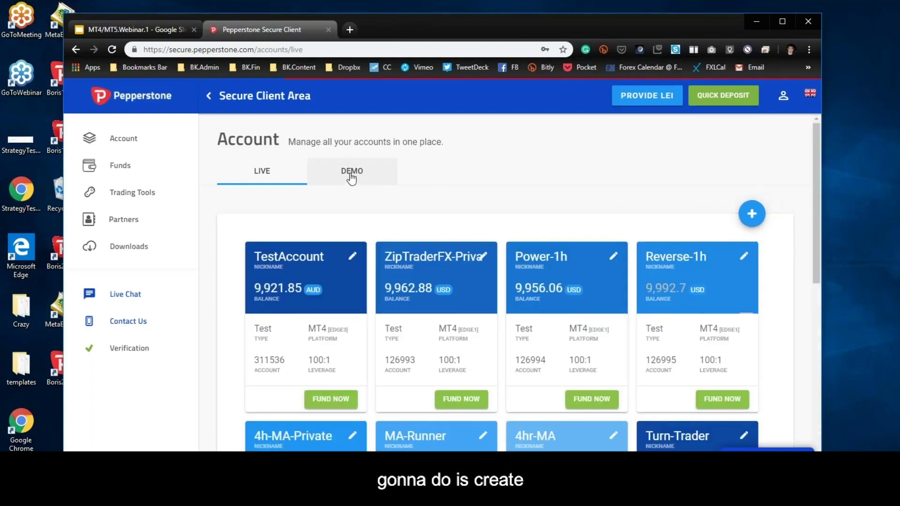
- Start a request for a new demo account with Metatrader 4 as the platform type
{"action": "left_click", "coordinate": [351, 174]}
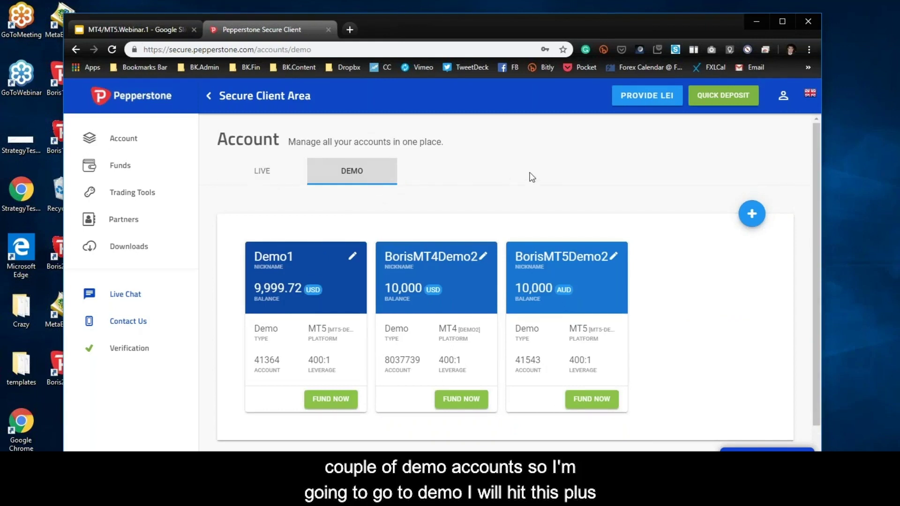
{"action": "left_click", "coordinate": [750, 215]}
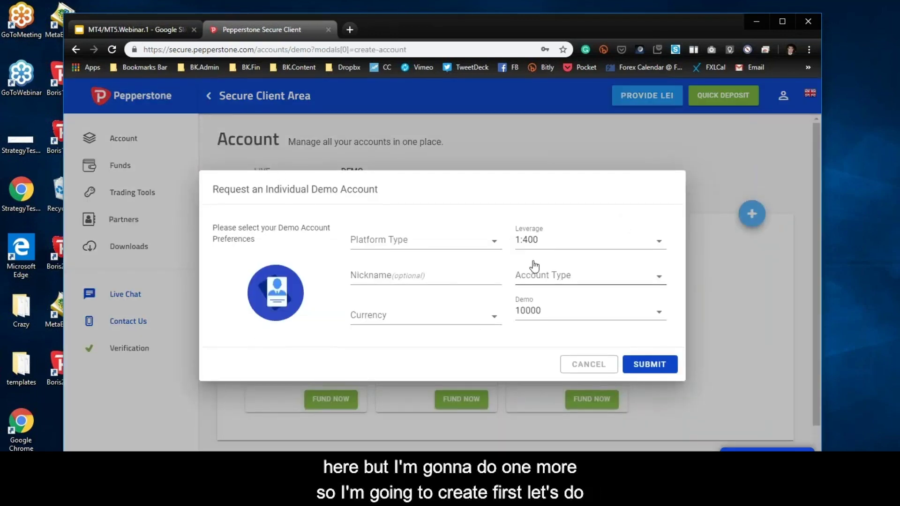
{"action": "left_click", "coordinate": [492, 241]}
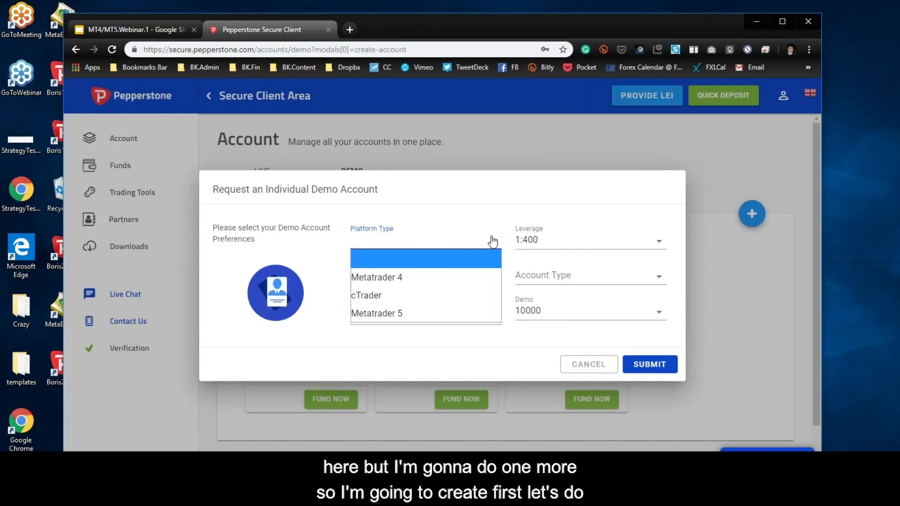
{"action": "left_click", "coordinate": [438, 277]}
- Give the Metatrader 4 demo account a nickname made of the first name plus PM, and set its currency to USD
{"action": "left_click", "coordinate": [420, 272]}
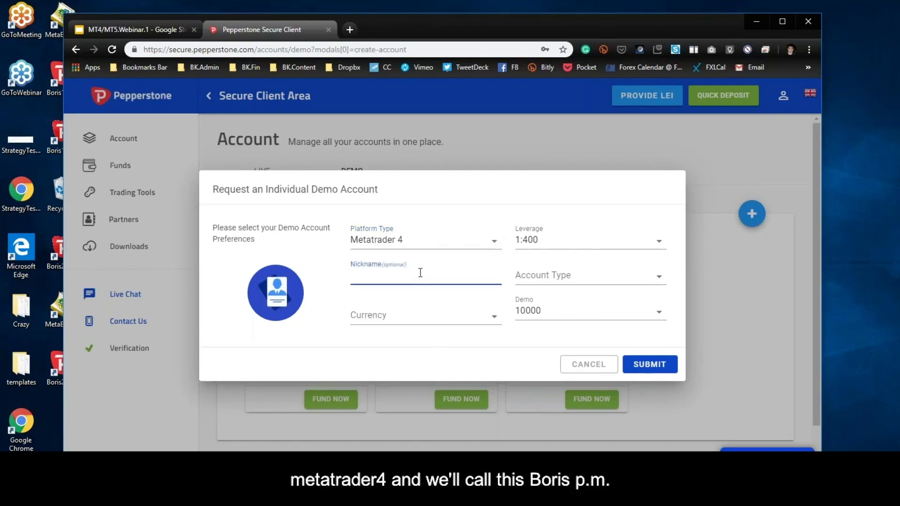
{"action": "type", "text": "Bo"}
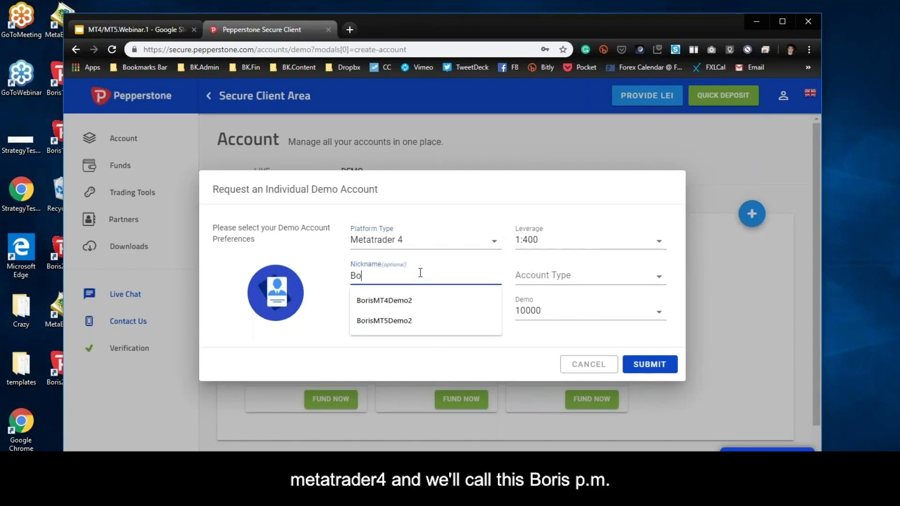
{"action": "type", "text": "risPM"}
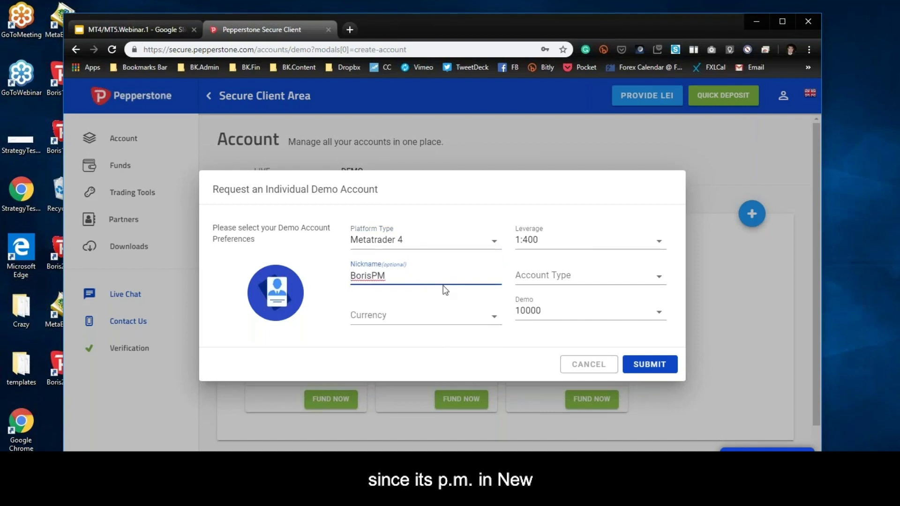
{"action": "left_click", "coordinate": [493, 319]}
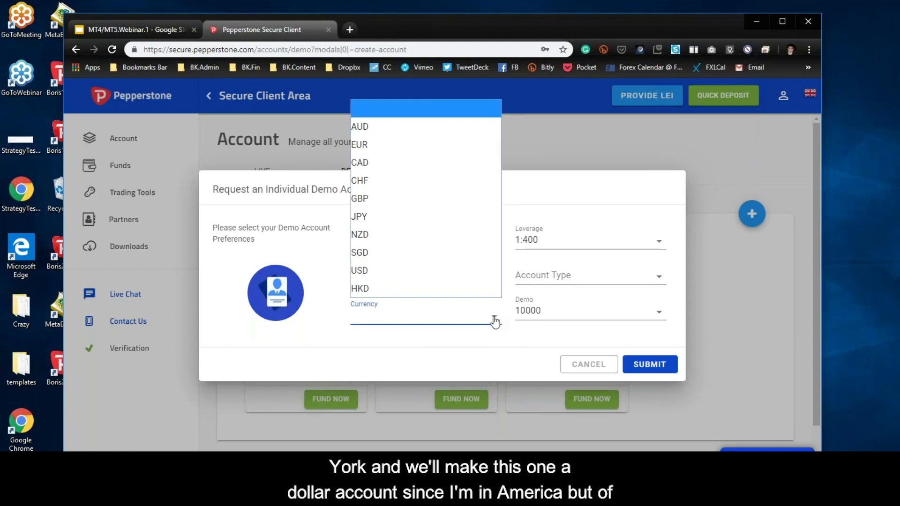
{"action": "left_click", "coordinate": [411, 276]}
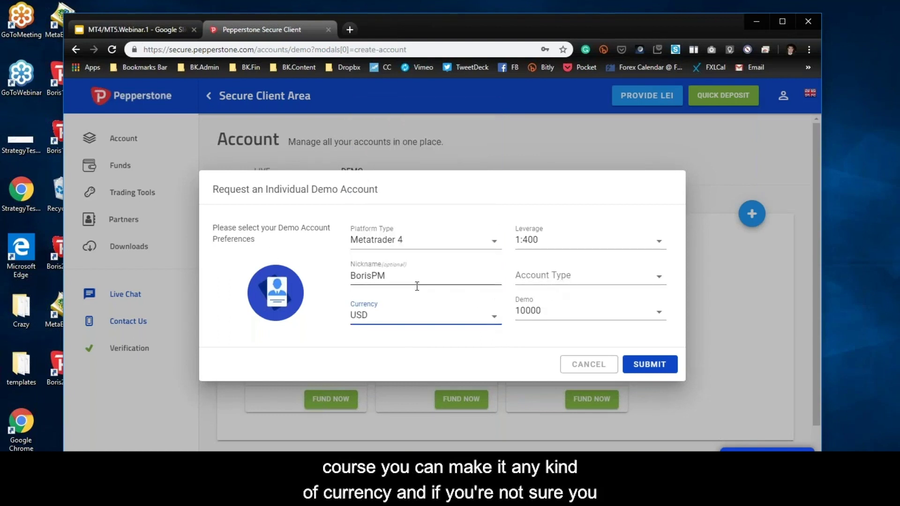
- Set the Metatrader 4 demo account's type to Razor and submit the request
{"action": "left_click", "coordinate": [658, 280]}
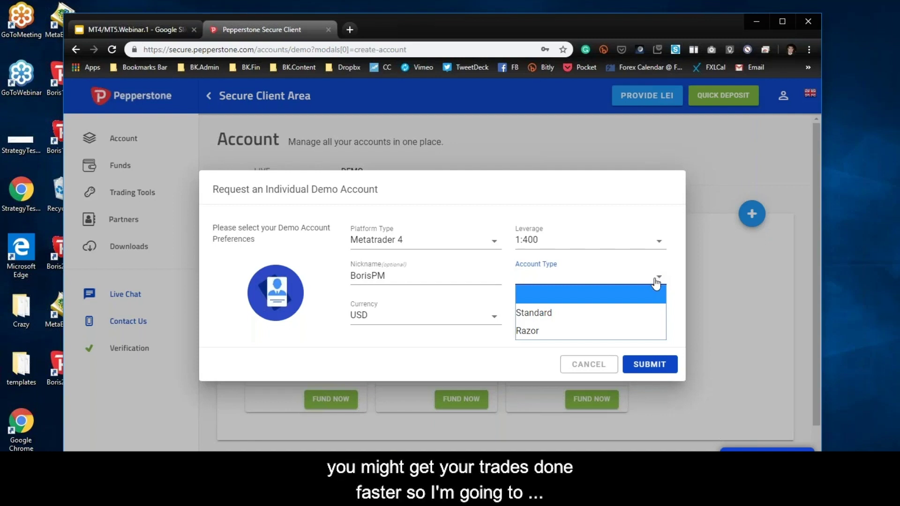
{"action": "left_click", "coordinate": [649, 335]}
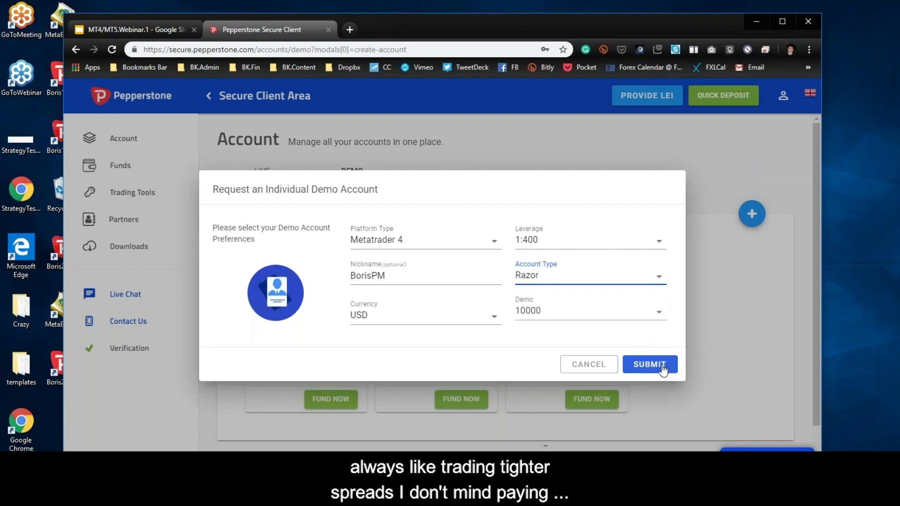
{"action": "left_click", "coordinate": [658, 370]}
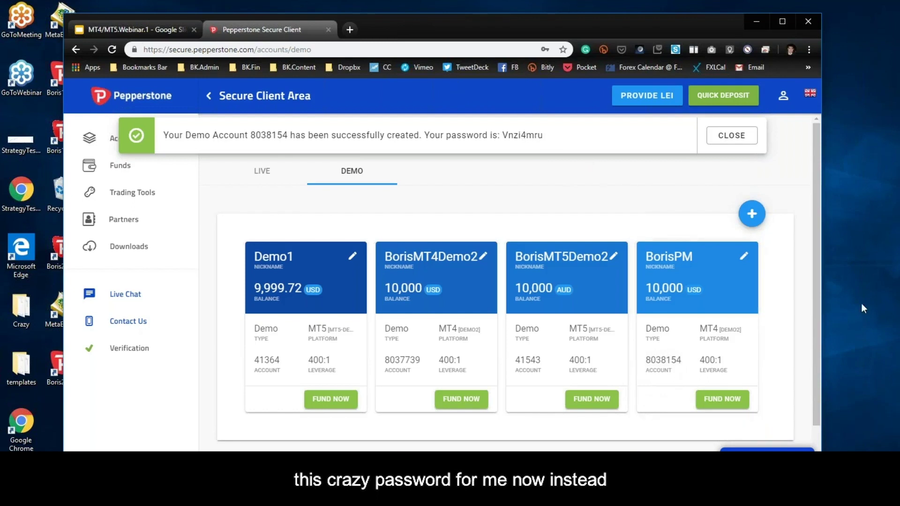
- Change the new Metatrader 4 demo account's trading password, filling in the saved password and confirming it
{"action": "left_click", "coordinate": [744, 258]}
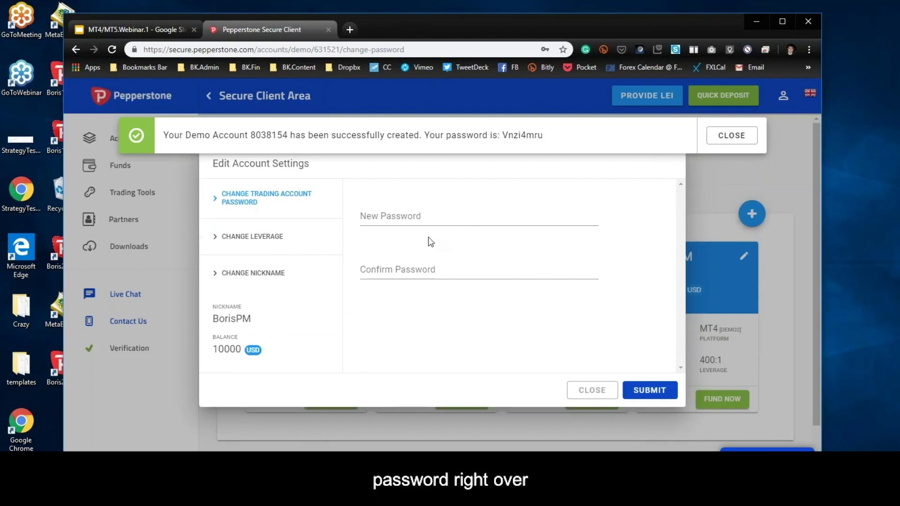
{"action": "left_click", "coordinate": [423, 222]}
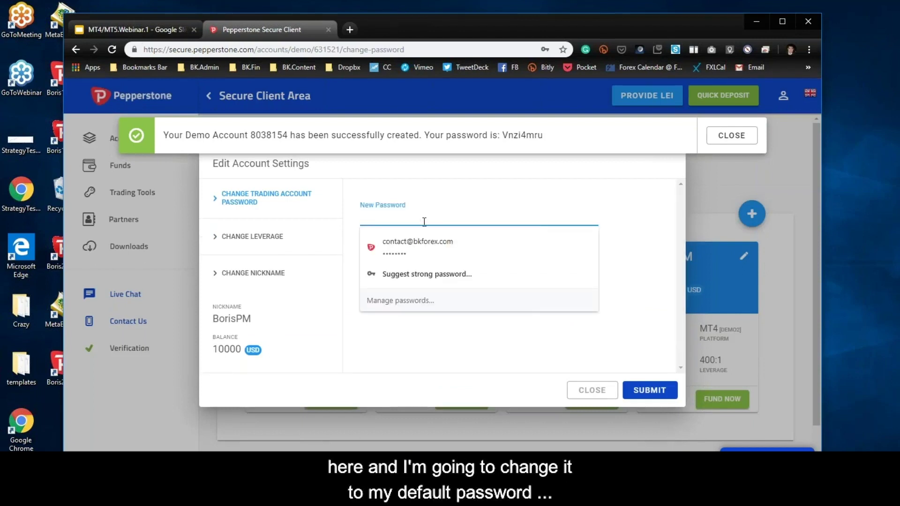
{"action": "left_click", "coordinate": [427, 248]}
{"action": "left_click", "coordinate": [403, 273]}
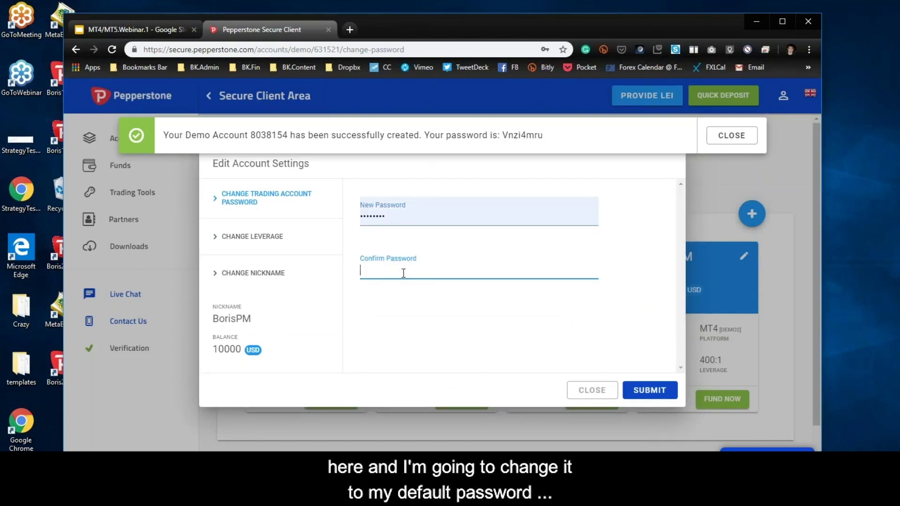
{"action": "type", "text": "•••"}
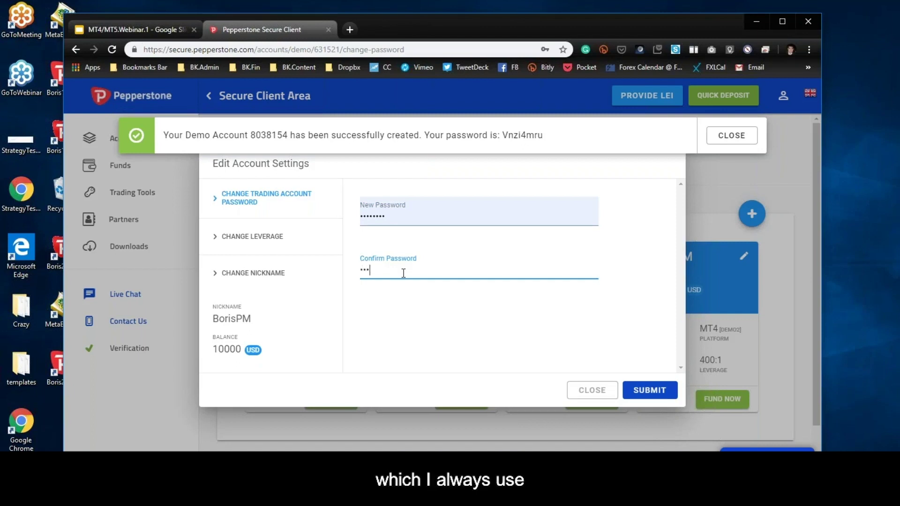
{"action": "type", "text": "••"}
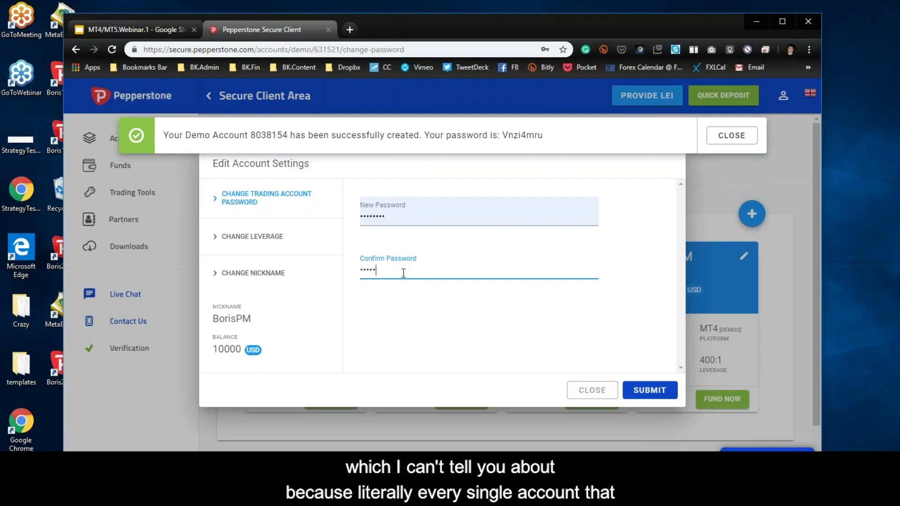
{"action": "type", "text": "••"}
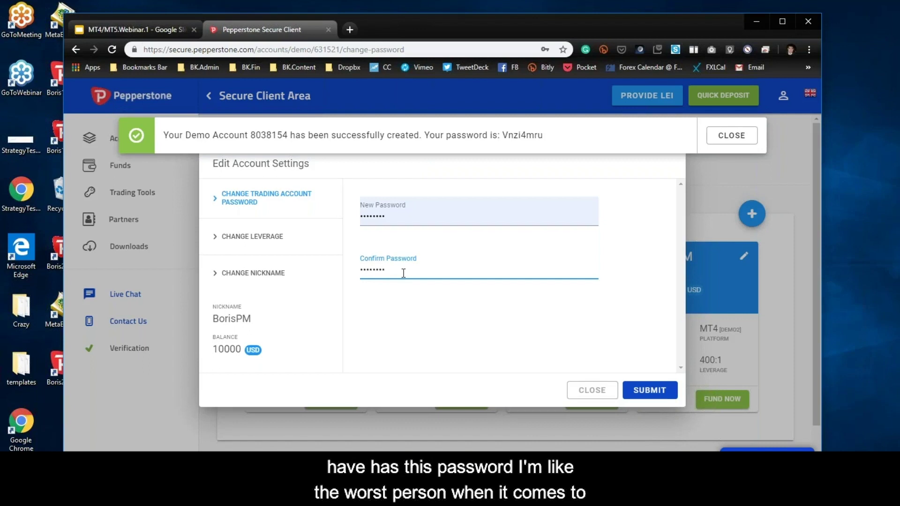
{"action": "left_click", "coordinate": [648, 394]}
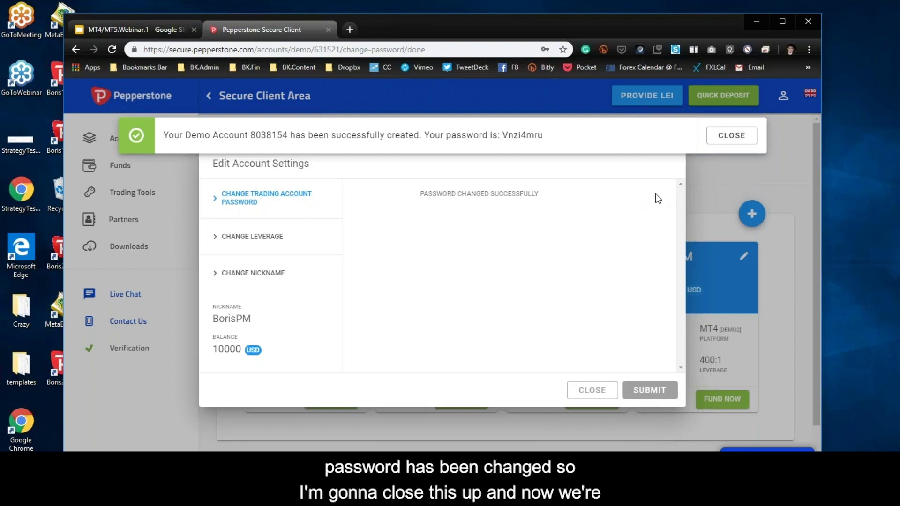
- Close the account creation notice and account settings, and dismiss the browser's offer to update the saved password
{"action": "left_click", "coordinate": [736, 127]}
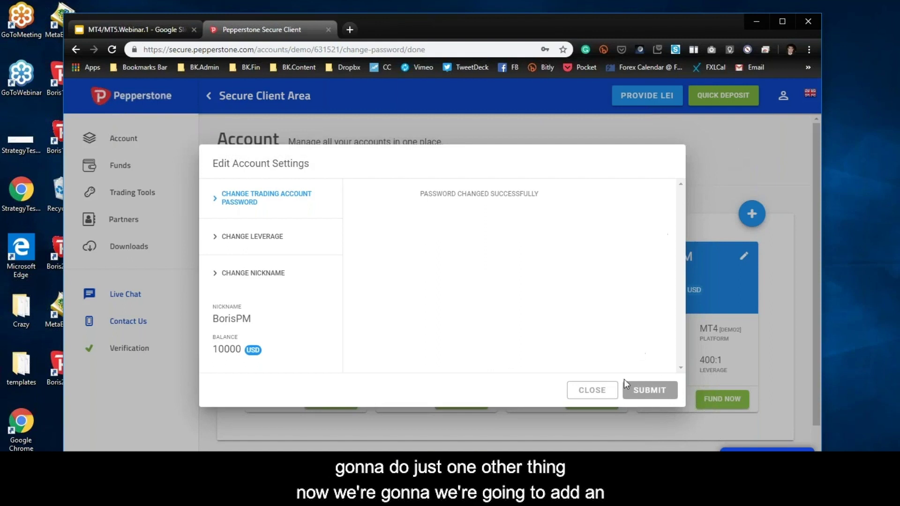
{"action": "left_click", "coordinate": [593, 390]}
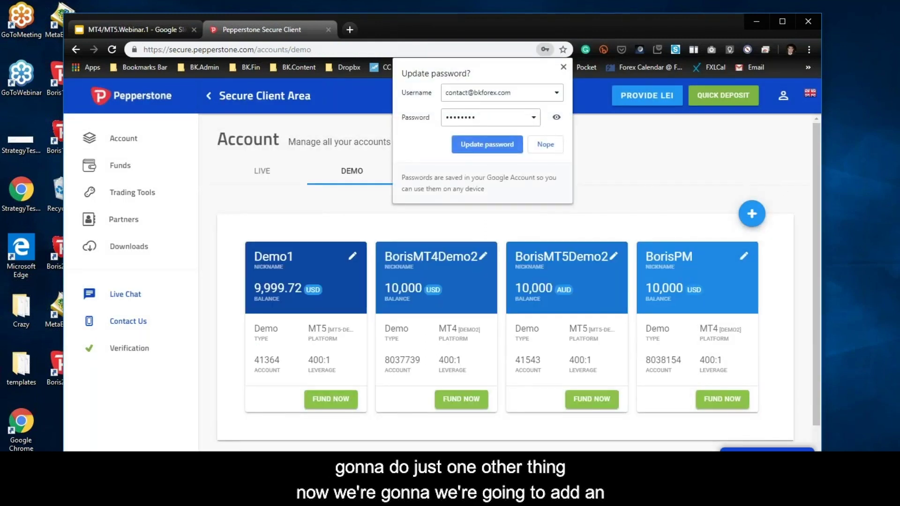
{"action": "left_click", "coordinate": [563, 67]}
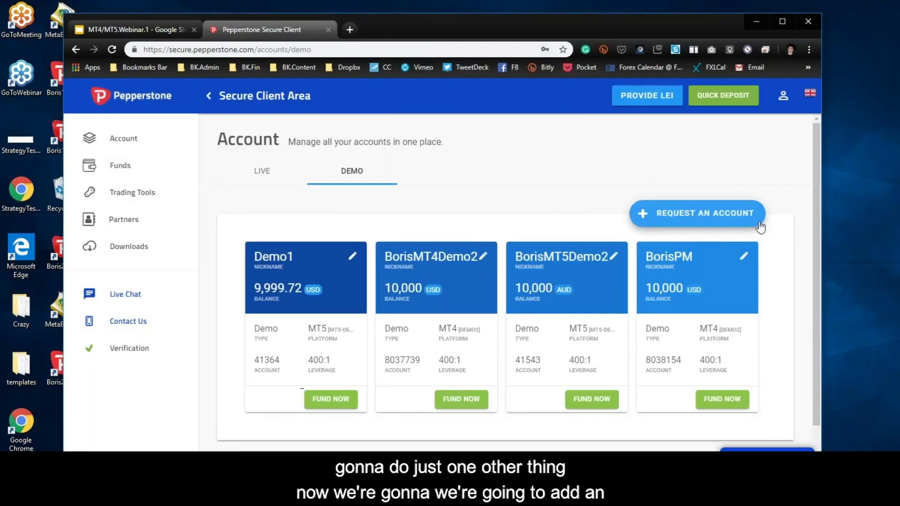
- Start another demo account request with Metatrader 5 as the platform type
{"action": "left_click", "coordinate": [704, 215]}
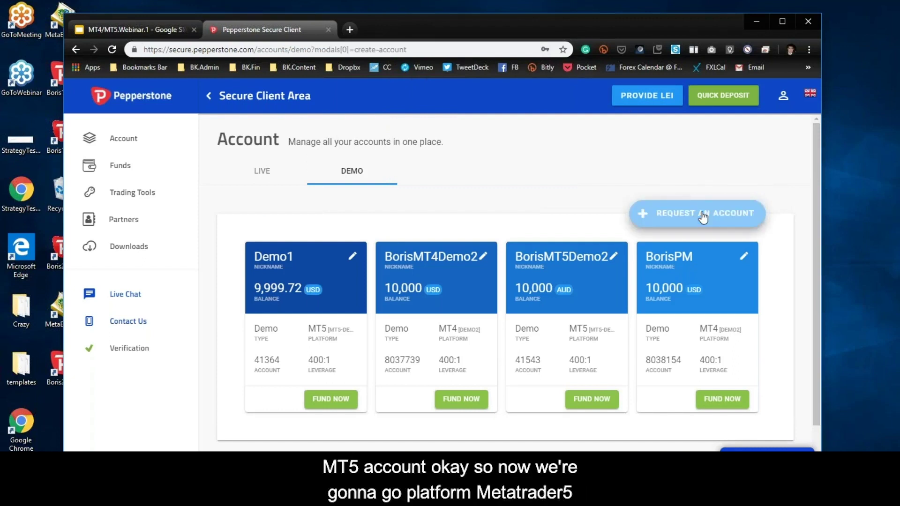
{"action": "left_click", "coordinate": [494, 244]}
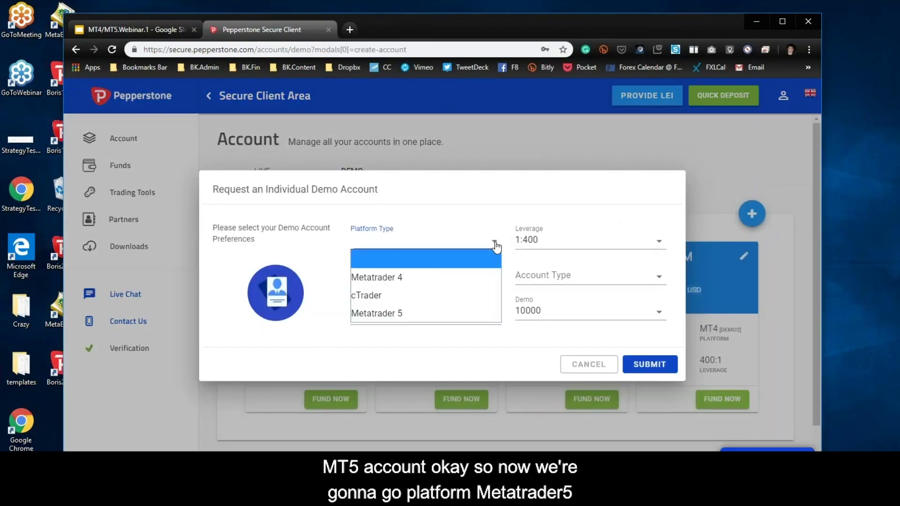
{"action": "left_click", "coordinate": [450, 314]}
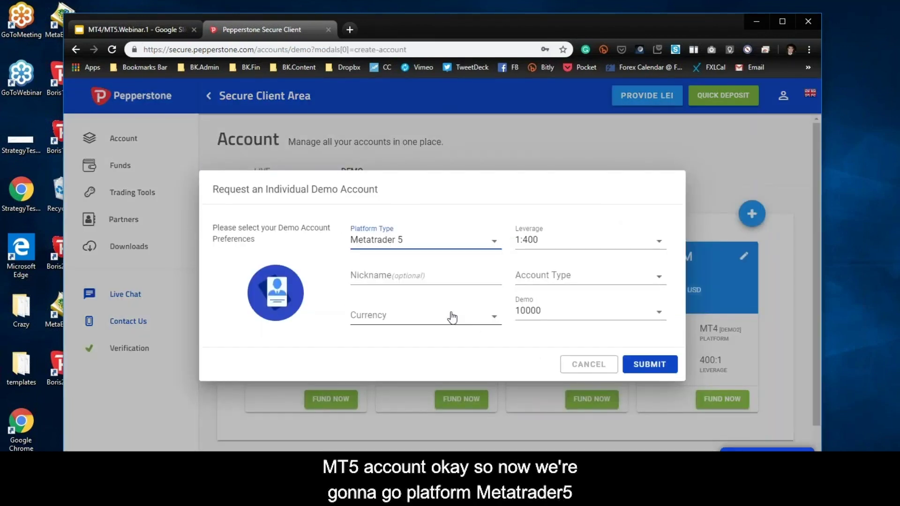
- Give the Metatrader 5 demo account a nickname made of the first name plus PMMT5
{"action": "left_click", "coordinate": [392, 275]}
{"action": "type", "text": "B"}
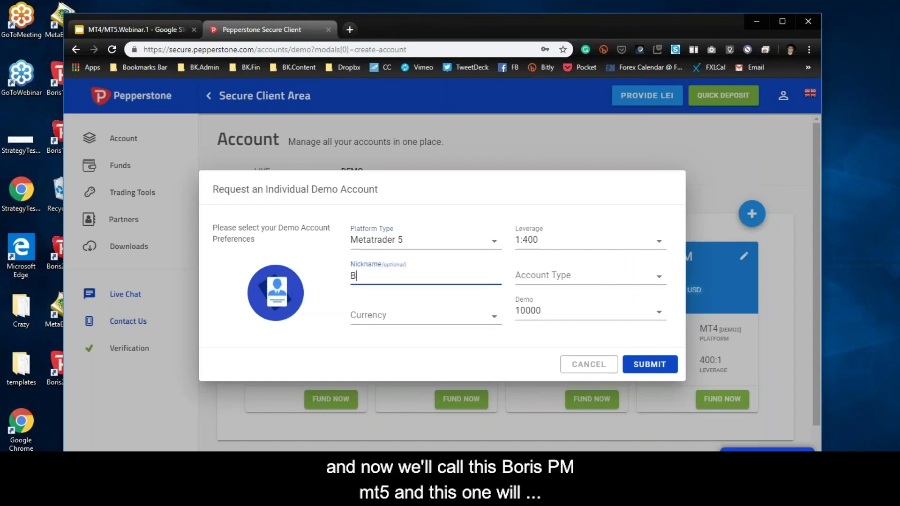
{"action": "type", "text": "orisP"}
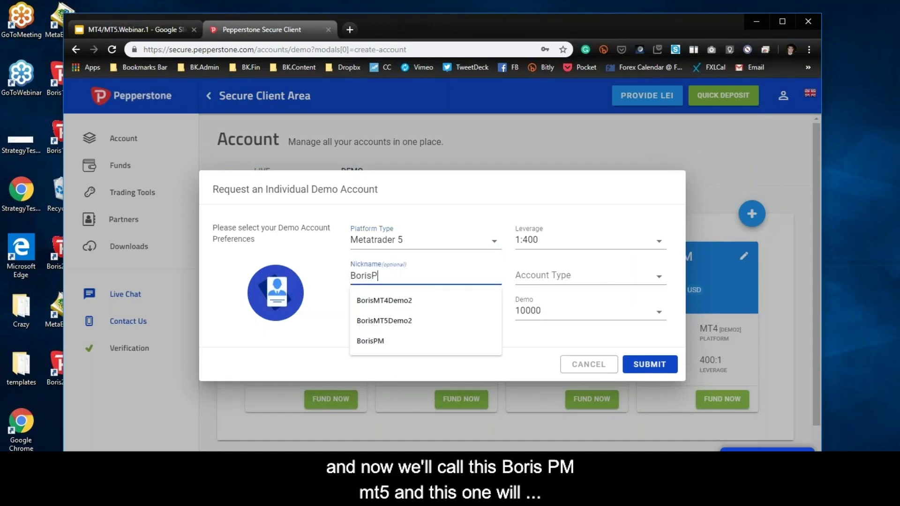
{"action": "type", "text": "MMt"}
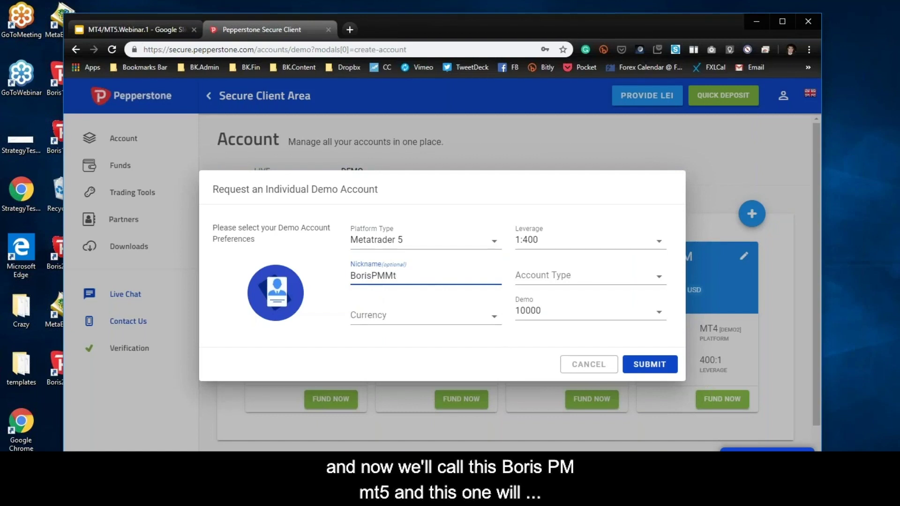
{"action": "type", "text": "\\"}
{"action": "key", "text": "BackSpace"}
{"action": "key", "text": "BackSpace"}
{"action": "type", "text": "T"}
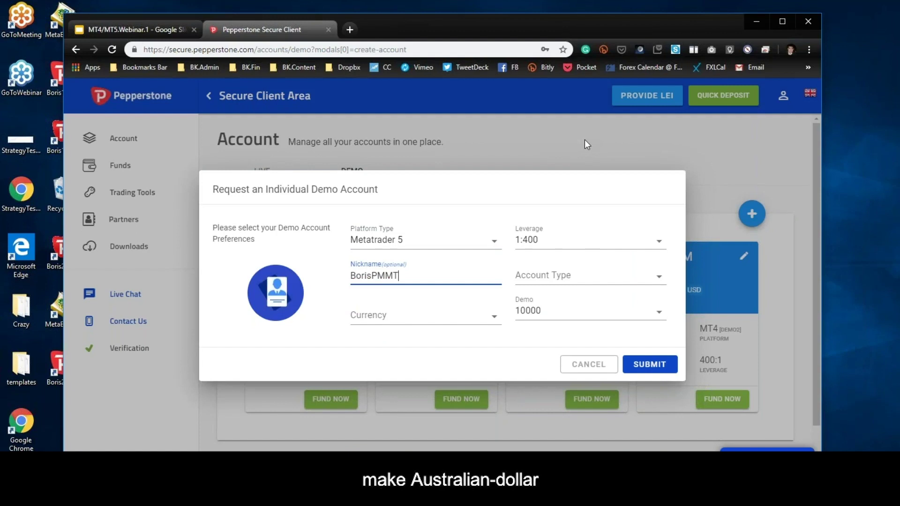
{"action": "type", "text": "$"}
{"action": "key", "text": "BackSpace"}
{"action": "type", "text": "5"}
- Set the Metatrader 5 demo account's currency to AUD and its account type to Razor
{"action": "left_click", "coordinate": [490, 317]}
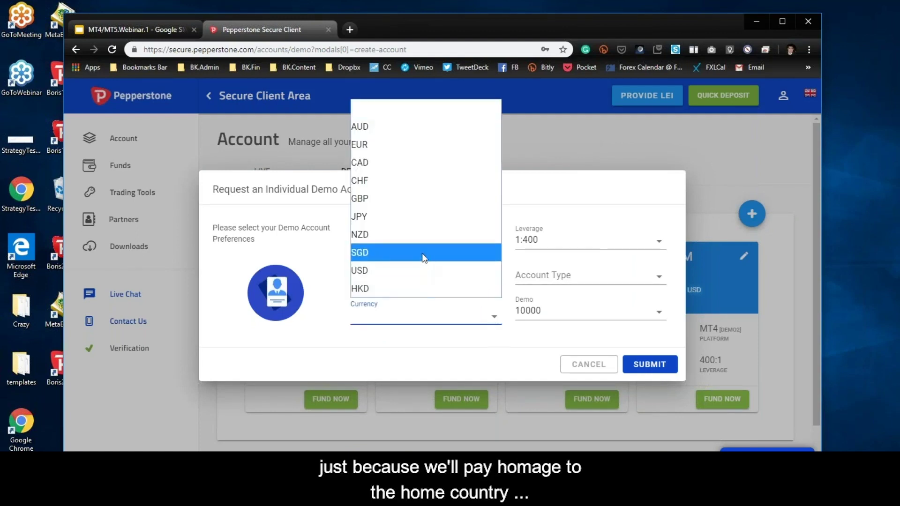
{"action": "left_click", "coordinate": [411, 127]}
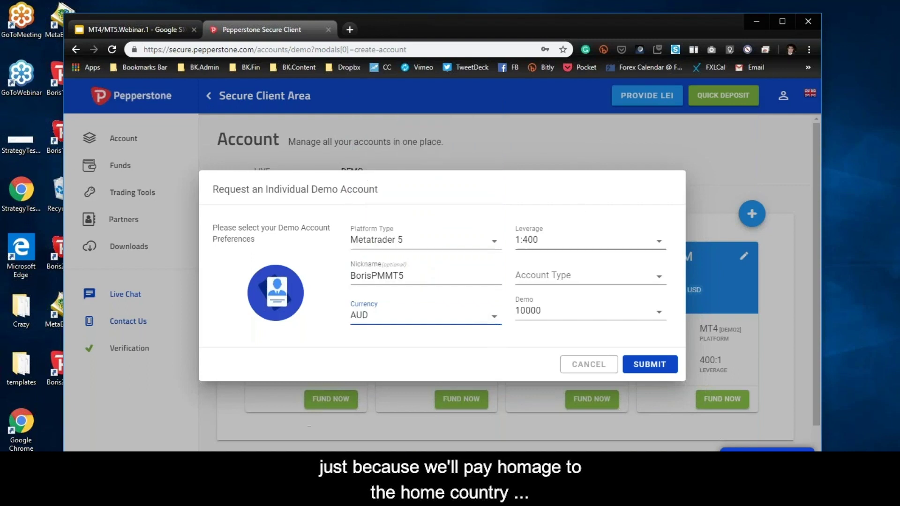
{"action": "left_click", "coordinate": [659, 281]}
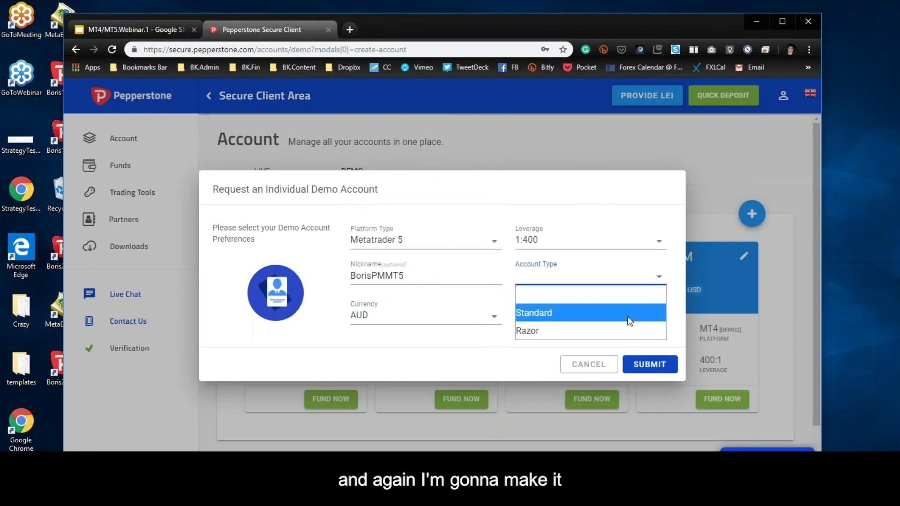
{"action": "left_click", "coordinate": [625, 332]}
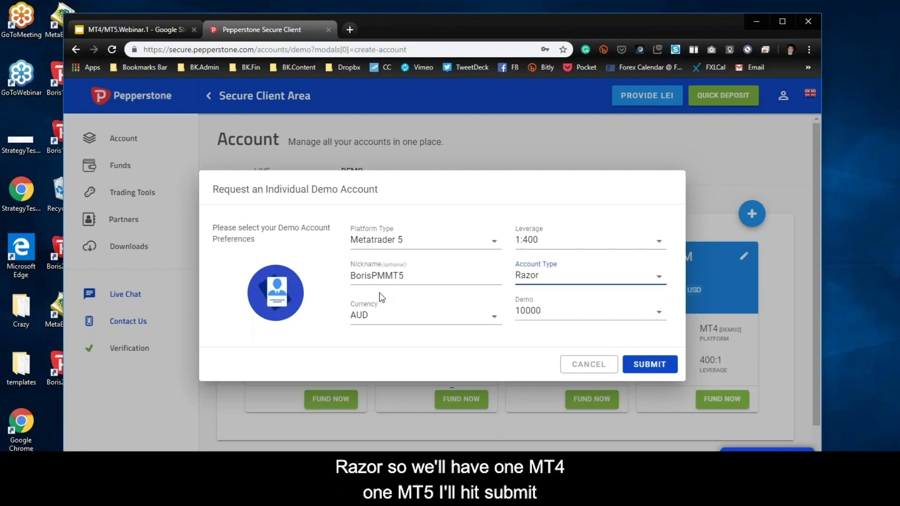
- Submit the Metatrader 5 demo account request and change the new account's trading password, filling in the new and confirm password fields
{"action": "left_click", "coordinate": [648, 366]}
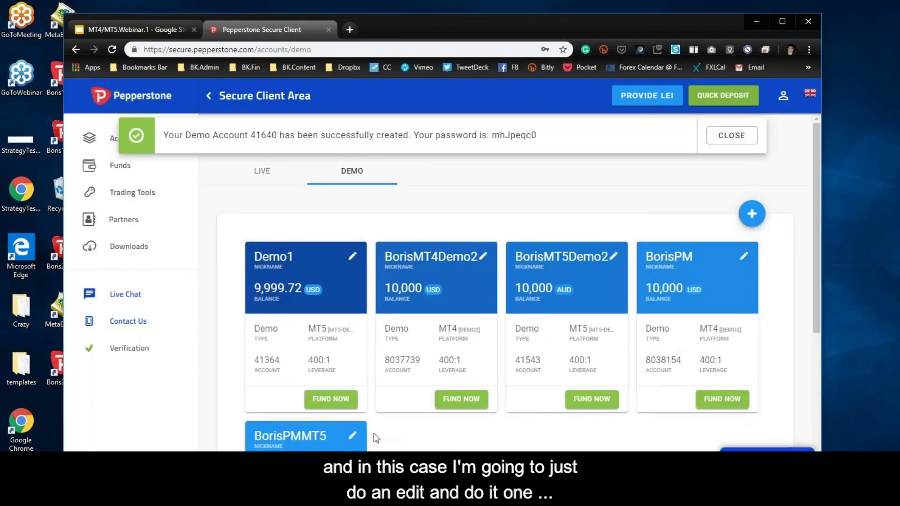
{"action": "left_click", "coordinate": [353, 436]}
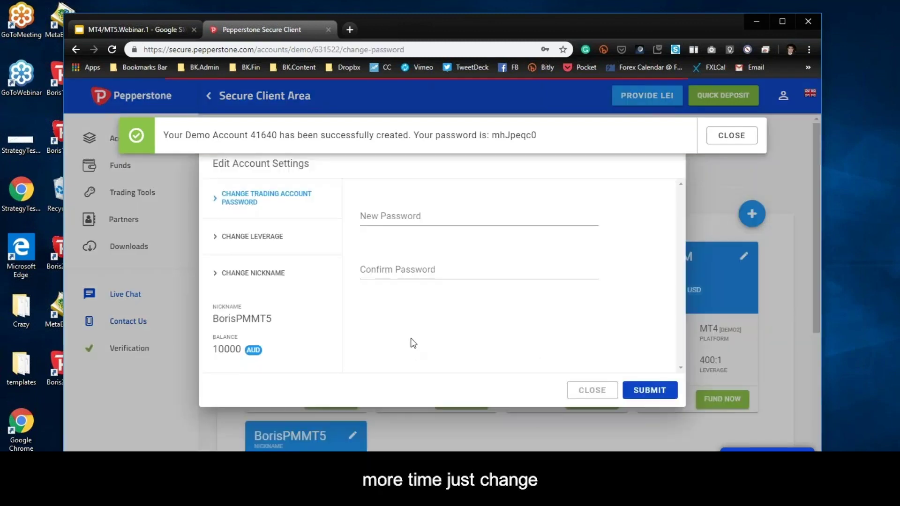
{"action": "left_click", "coordinate": [415, 213]}
{"action": "left_click", "coordinate": [410, 256]}
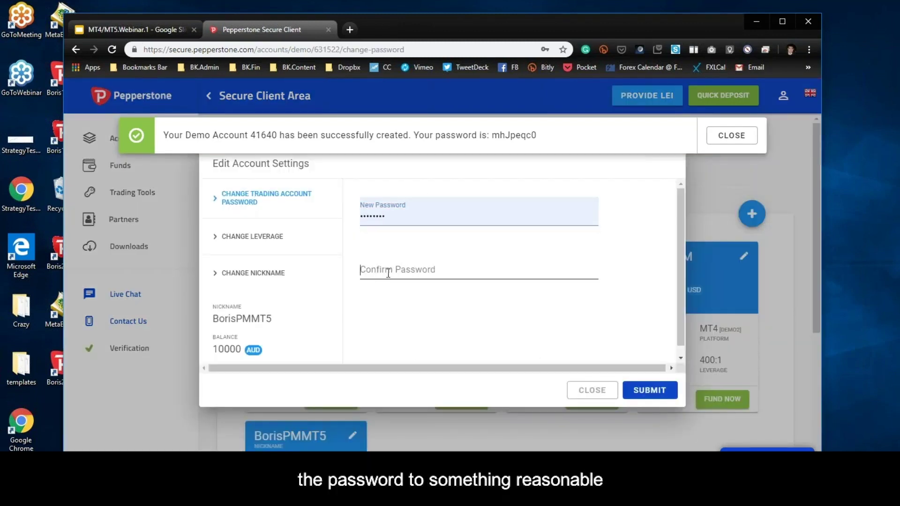
{"action": "left_click", "coordinate": [388, 274]}
{"action": "type", "text": "••"}
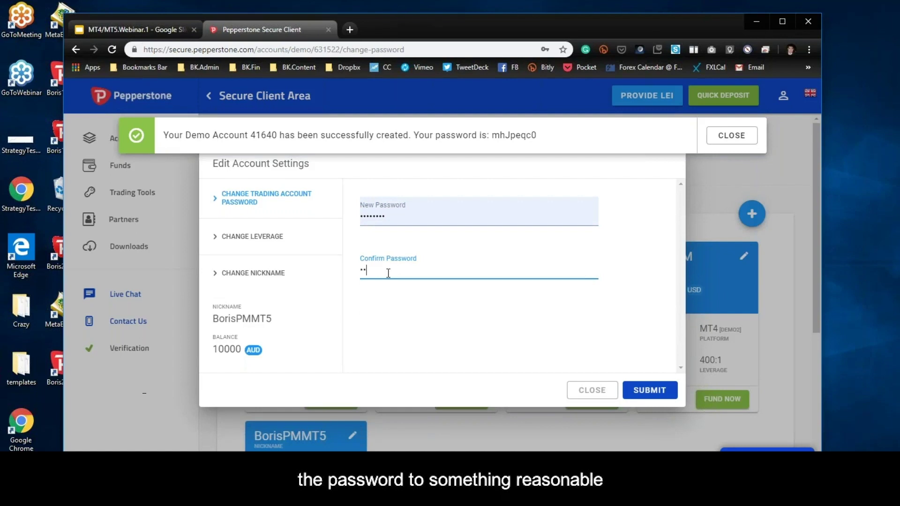
{"action": "type", "text": "••••"}
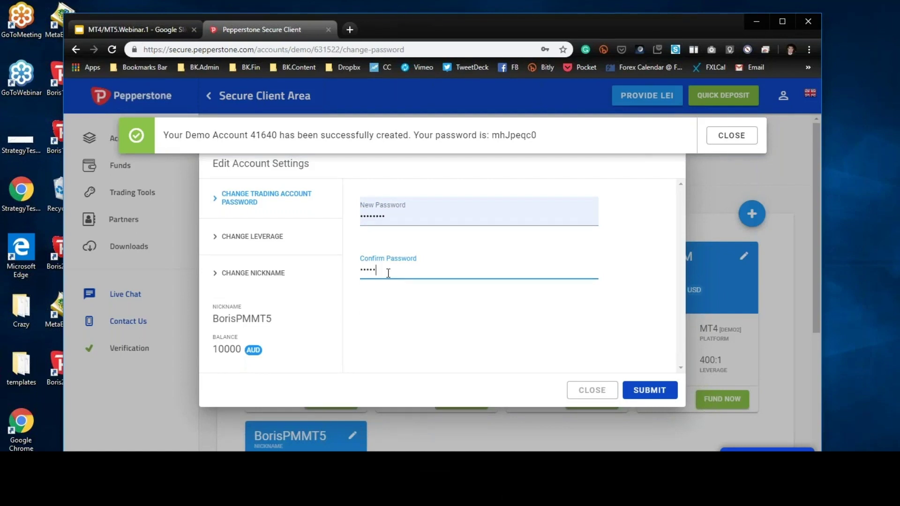
{"action": "type", "text": "••"}
{"action": "left_click", "coordinate": [647, 392]}
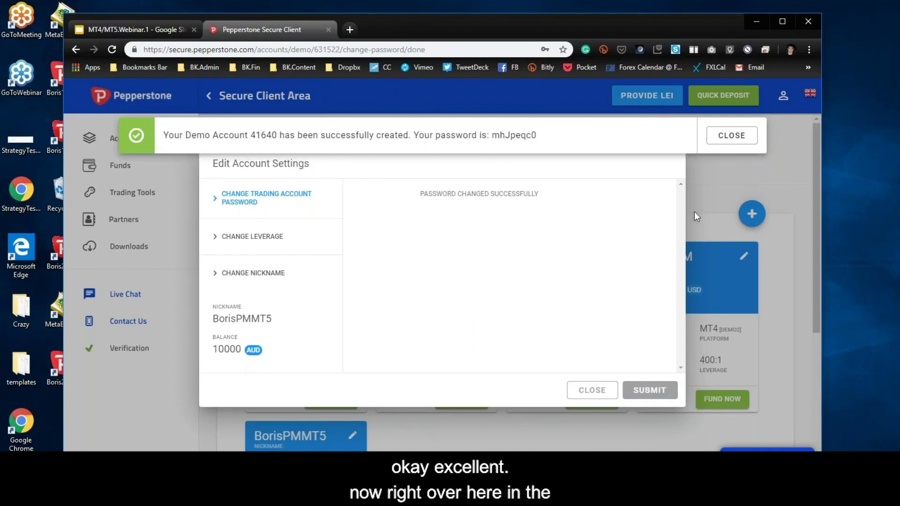
- Close the Metatrader 5 account's creation notice and settings, and dismiss the browser's password update offer
{"action": "left_click", "coordinate": [724, 137]}
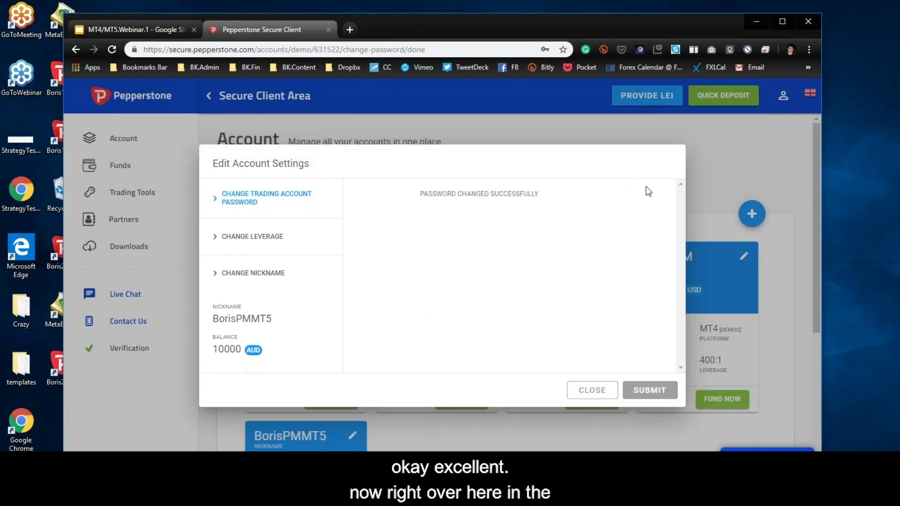
{"action": "left_click", "coordinate": [732, 174]}
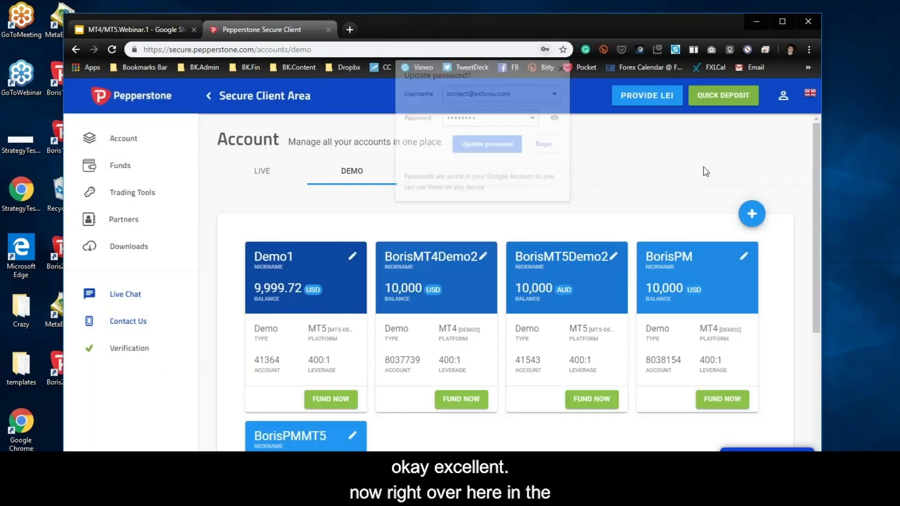
{"action": "left_click", "coordinate": [564, 67]}
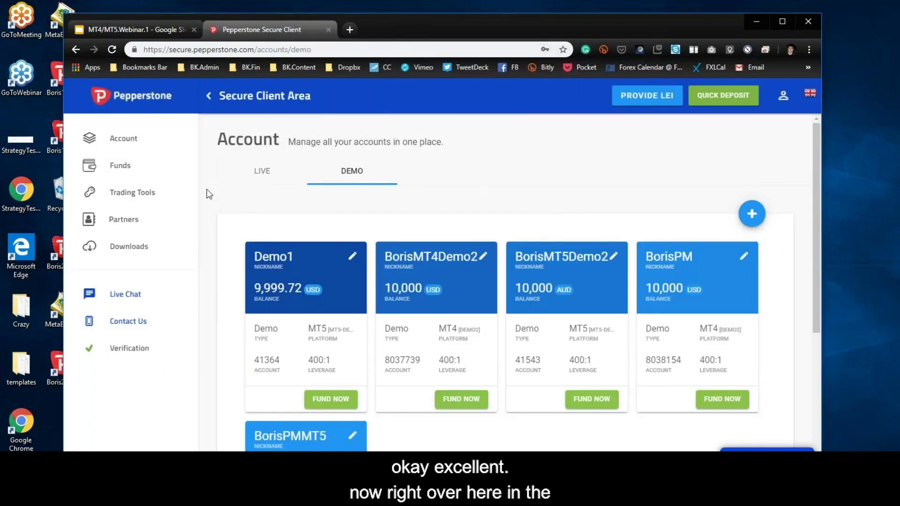
- Open the client area's Downloads page and look over the MetaTrader 5 platform downloads
{"action": "left_click", "coordinate": [121, 252]}
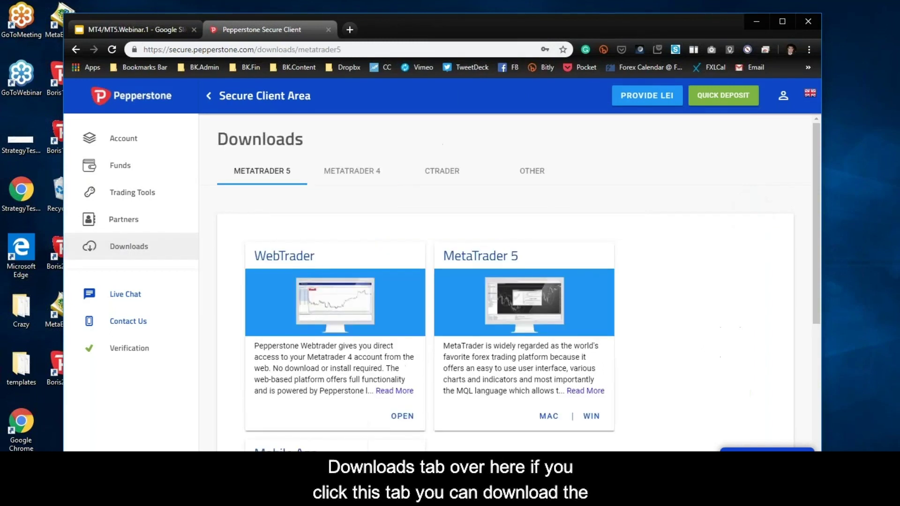
{"action": "scroll", "coordinate": [432, 279], "scroll_direction": "down", "scroll_amount": 2}
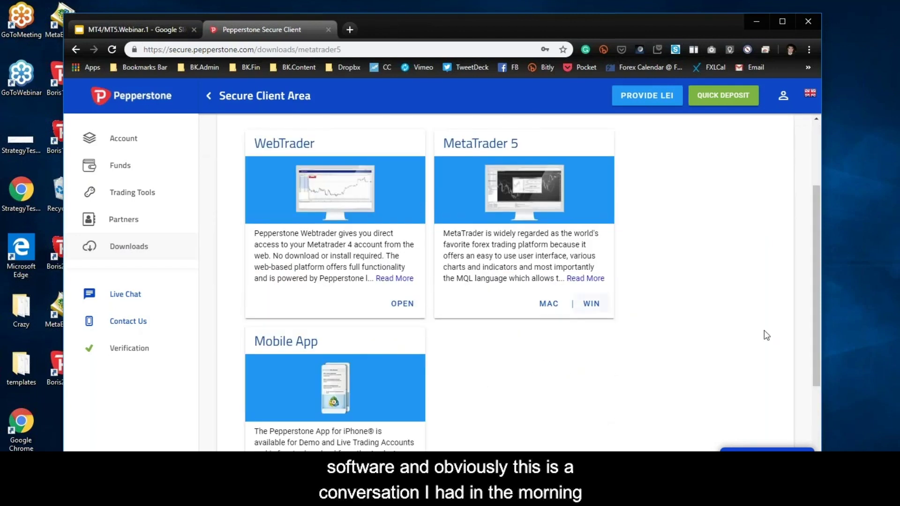
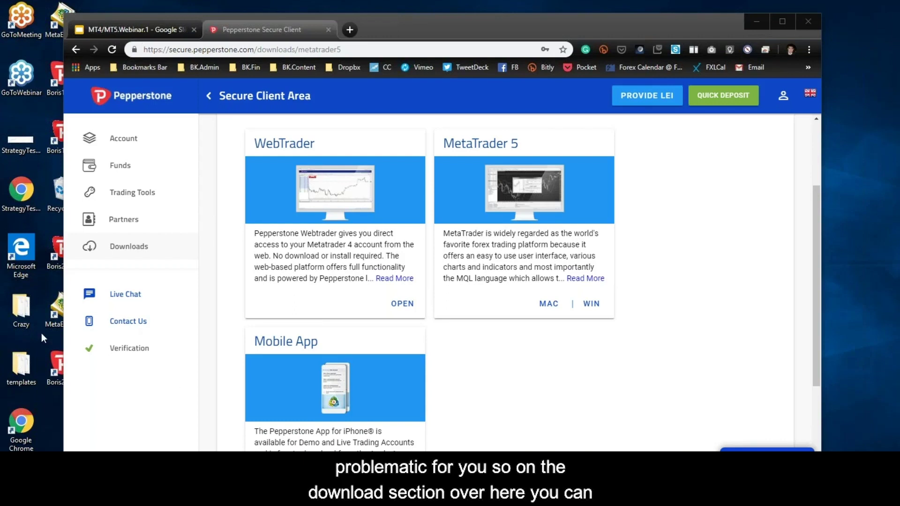
{"action": "left_click", "coordinate": [138, 252]}
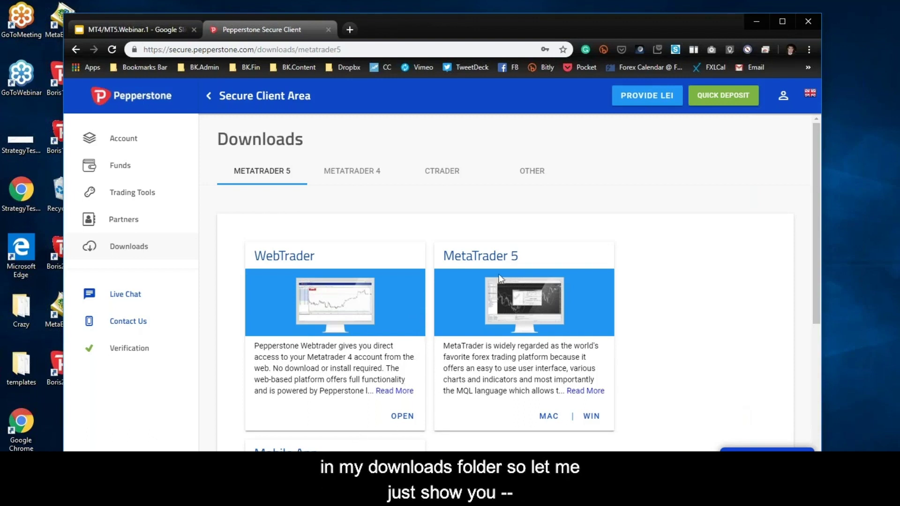
- Minimize the browser, switch to File Explorer and run pepperstone4setup (1) from the Downloads folder
{"action": "left_click", "coordinate": [752, 21]}
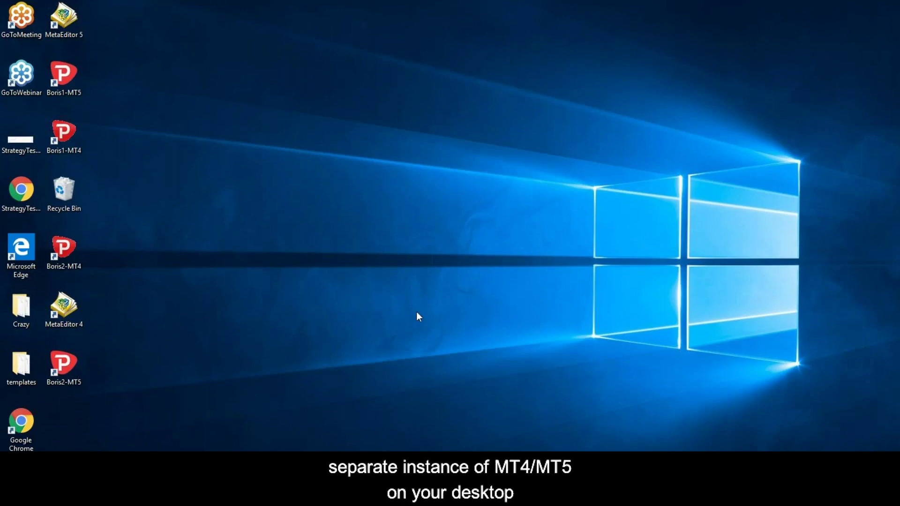
{"action": "key", "text": "super+e"}
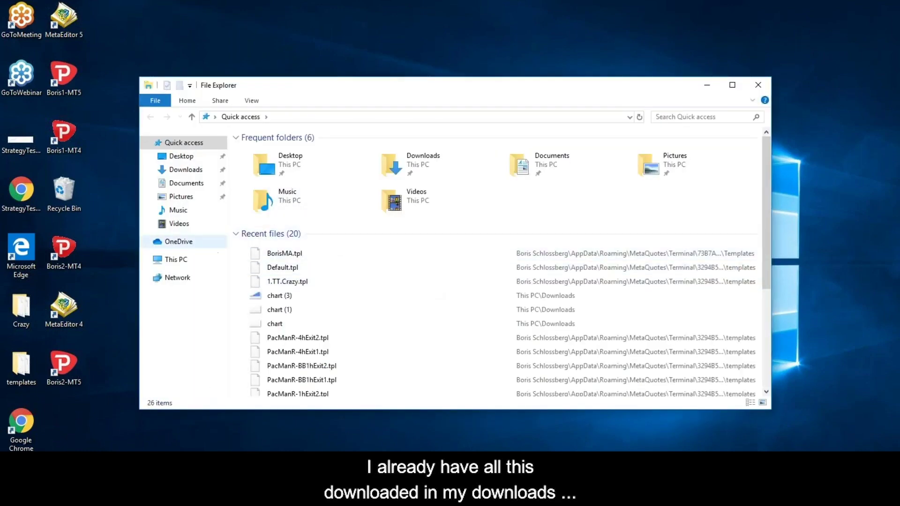
{"action": "left_click", "coordinate": [187, 170]}
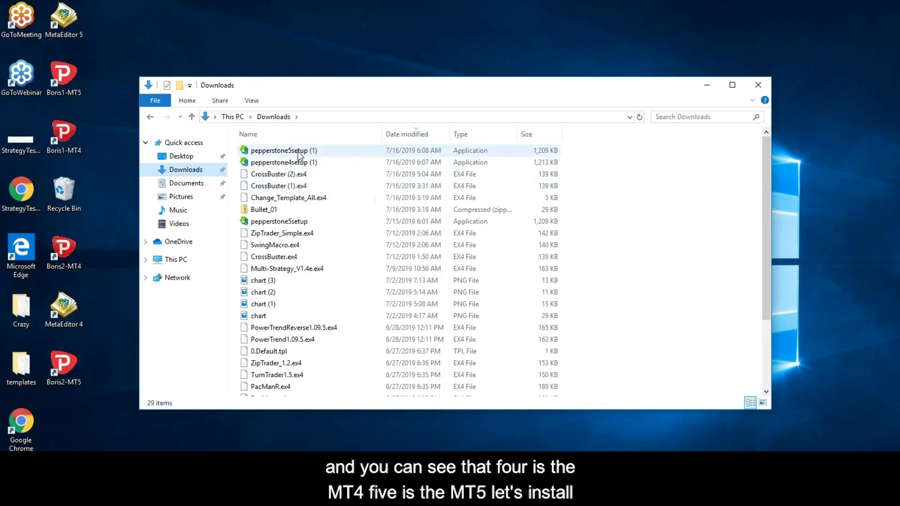
{"action": "mouse_move", "coordinate": [291, 161]}
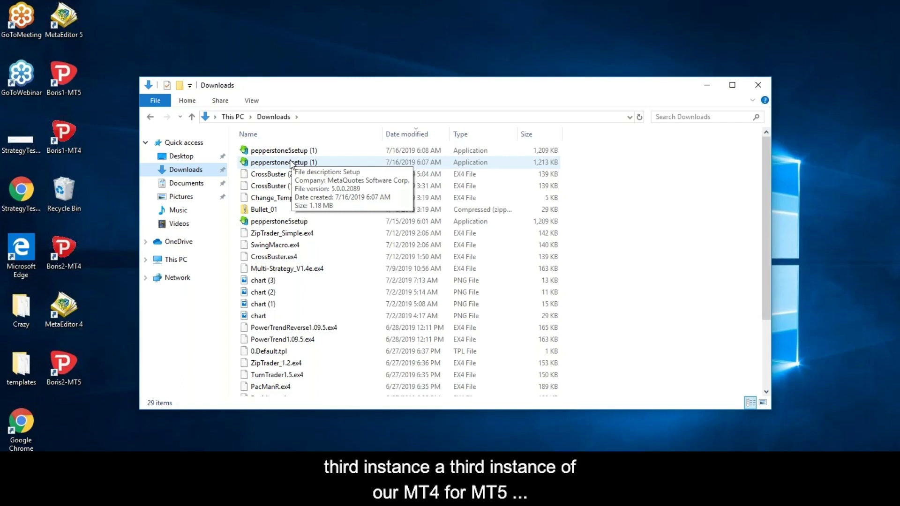
{"action": "double_click", "coordinate": [290, 162]}
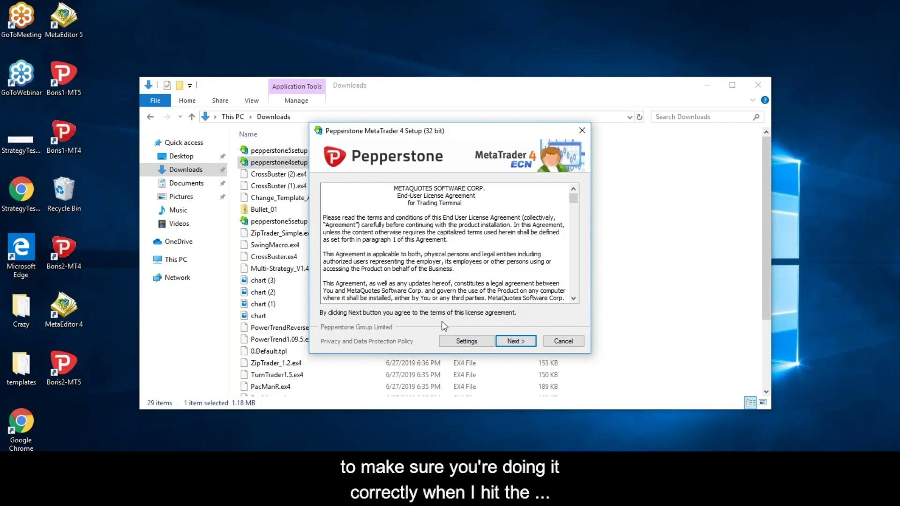
- Install MetaTrader 4 into a separate folder named Pepperstone MetaTrader 4-3, with opening the MQL5.community website turned off
{"action": "left_click", "coordinate": [469, 342]}
{"action": "left_click", "coordinate": [395, 274]}
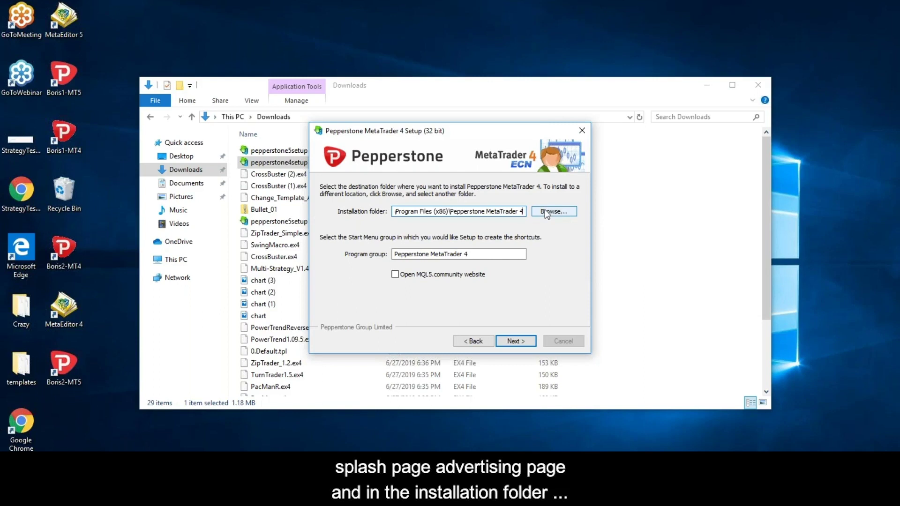
{"action": "type", "text": "-3"}
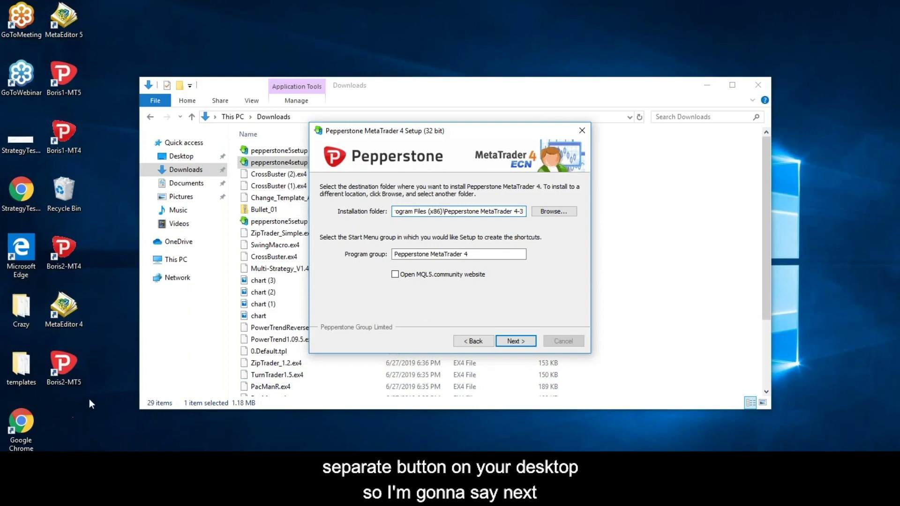
{"action": "left_click", "coordinate": [513, 340]}
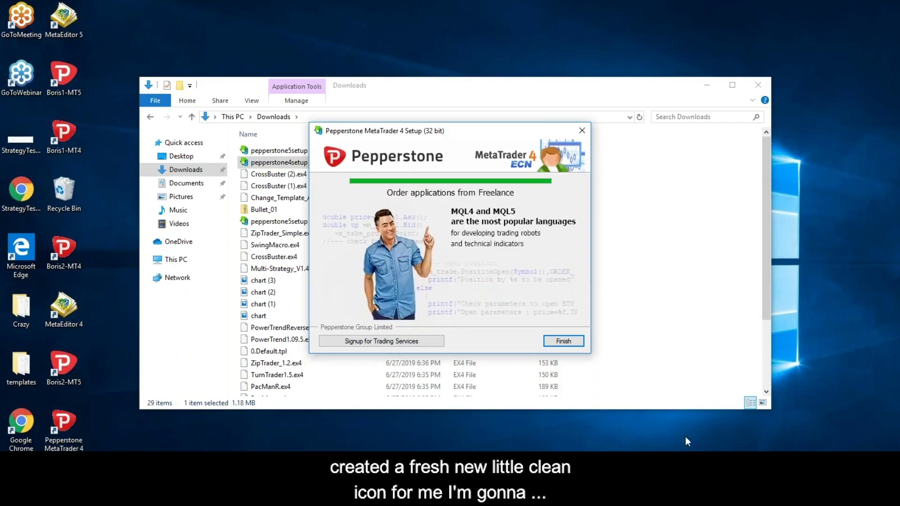
{"action": "left_click", "coordinate": [564, 341]}
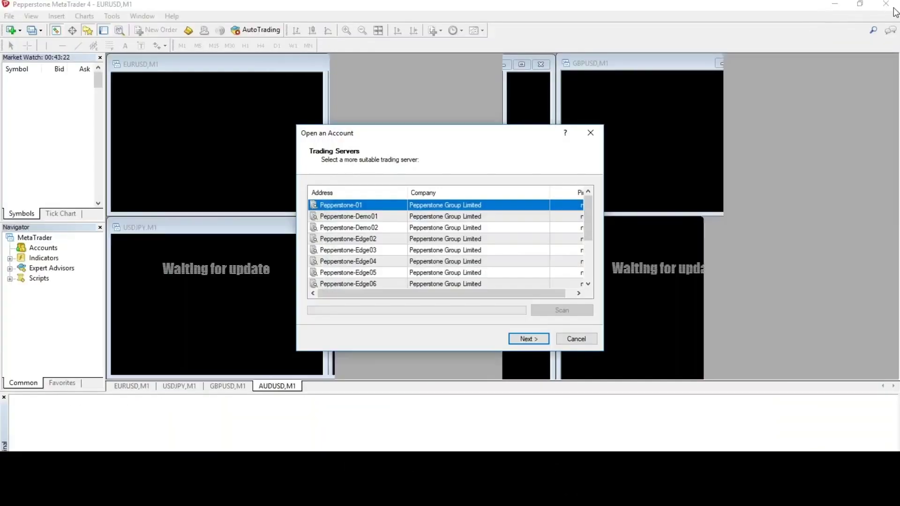
- Cancel the account opening and login dialogs in the newly launched MetaTrader 4 and close the program
{"action": "left_click", "coordinate": [582, 341]}
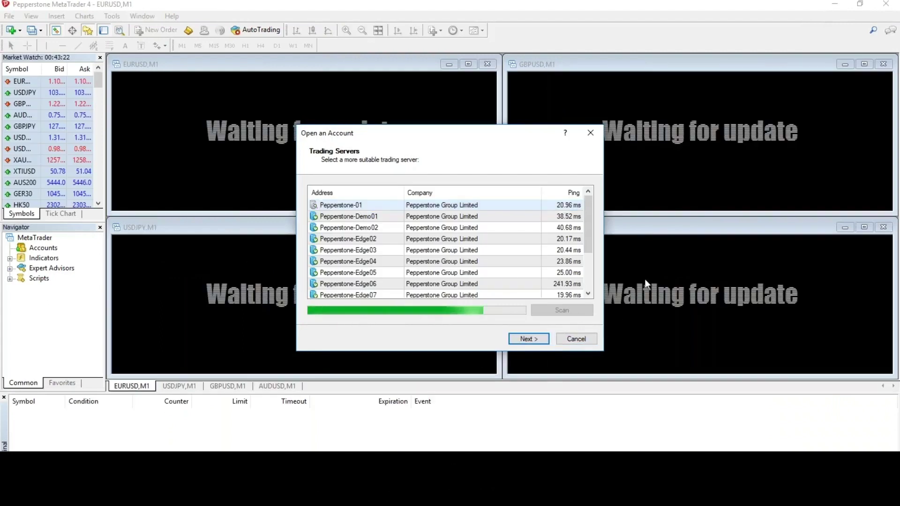
{"action": "left_click", "coordinate": [579, 343]}
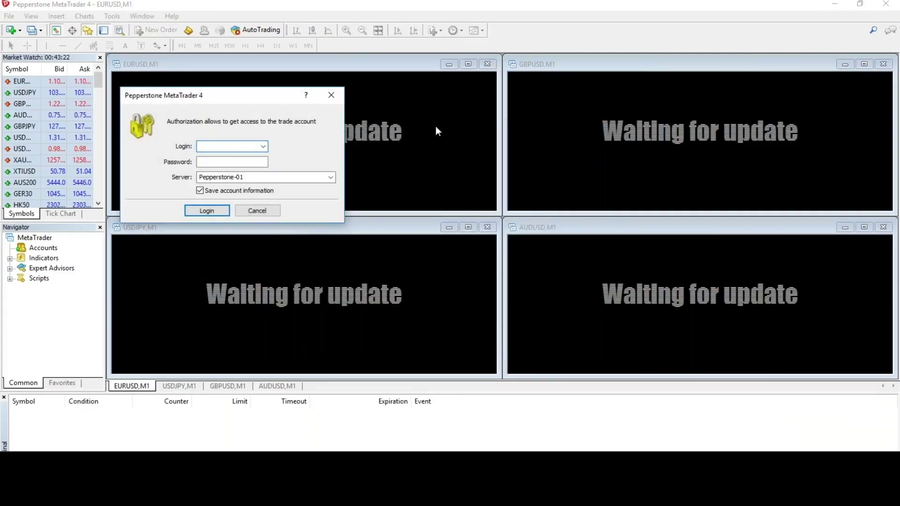
{"action": "left_click", "coordinate": [332, 95]}
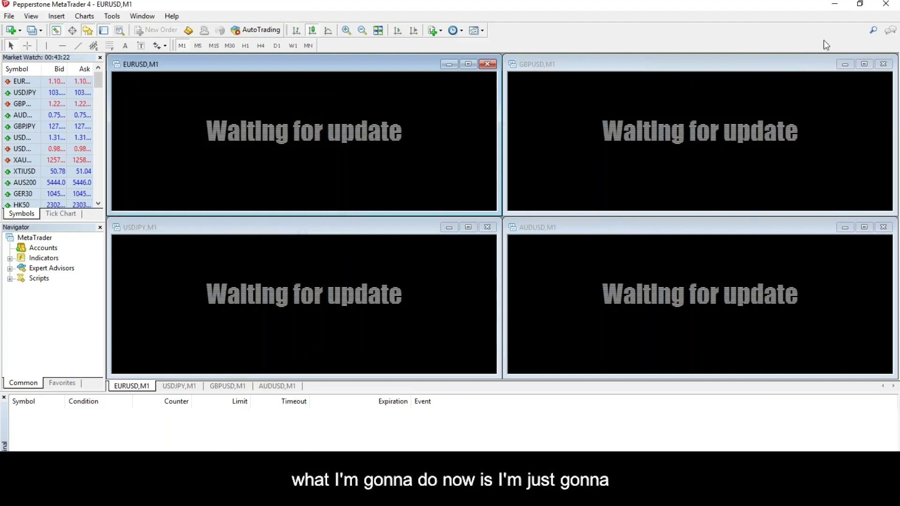
{"action": "key", "text": "alt+Tab"}
{"action": "left_click", "coordinate": [888, 7]}
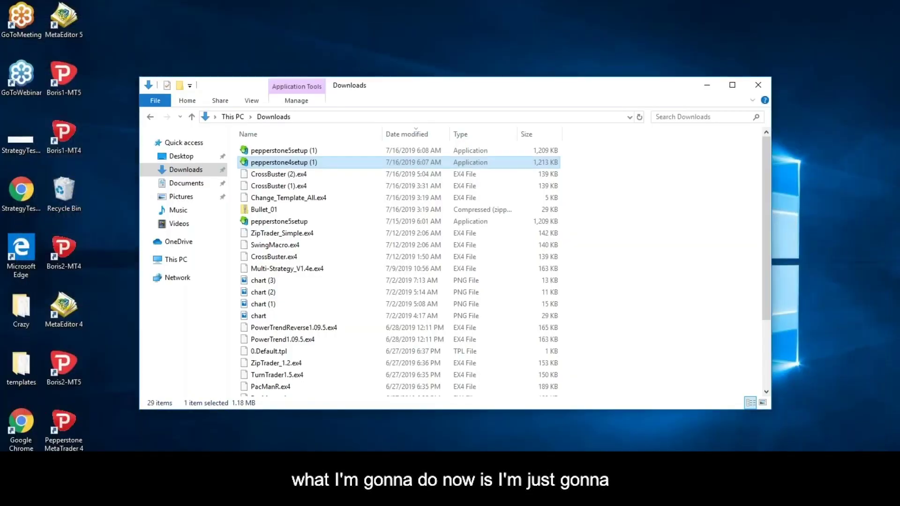
- Rename the new Pepperstone MetaTrader 4 desktop shortcut to the first name plus -3, granting administrator permission
{"action": "right_click", "coordinate": [58, 424]}
{"action": "left_click", "coordinate": [106, 400]}
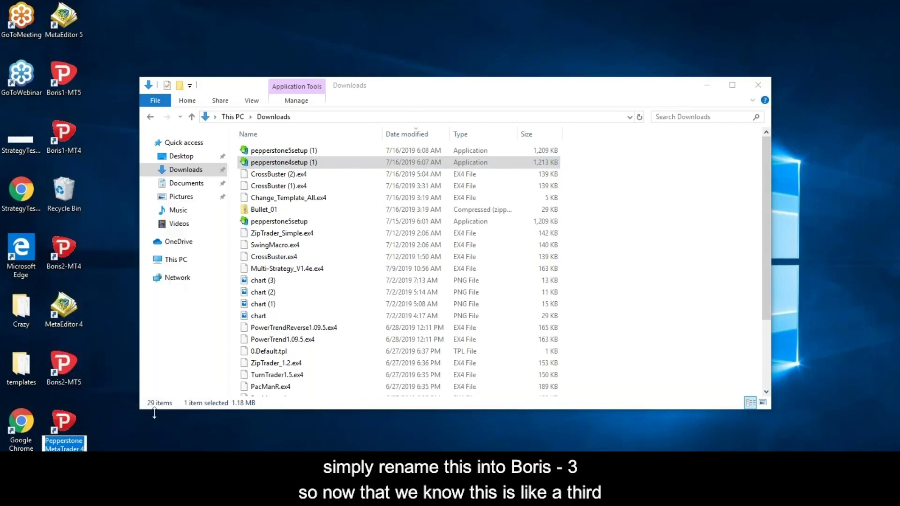
{"action": "type", "text": "Bo"}
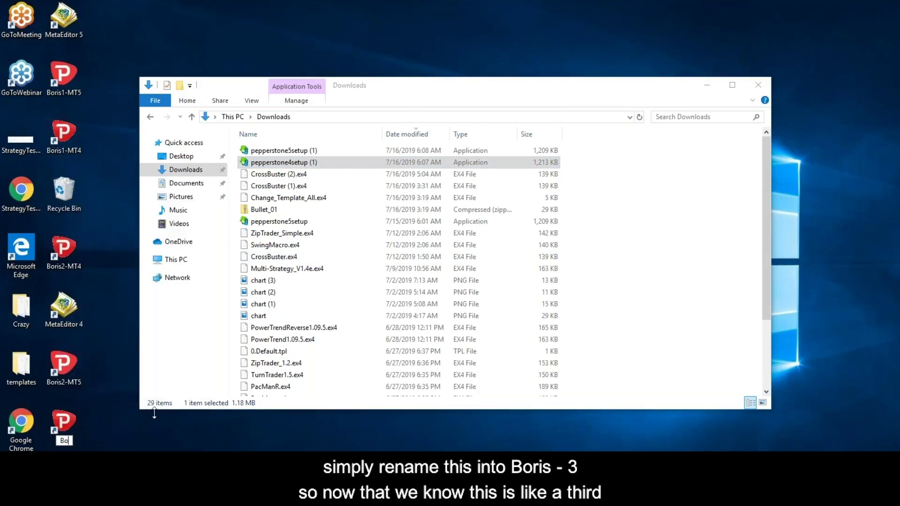
{"action": "type", "text": "ris-3"}
{"action": "key", "text": "Return"}
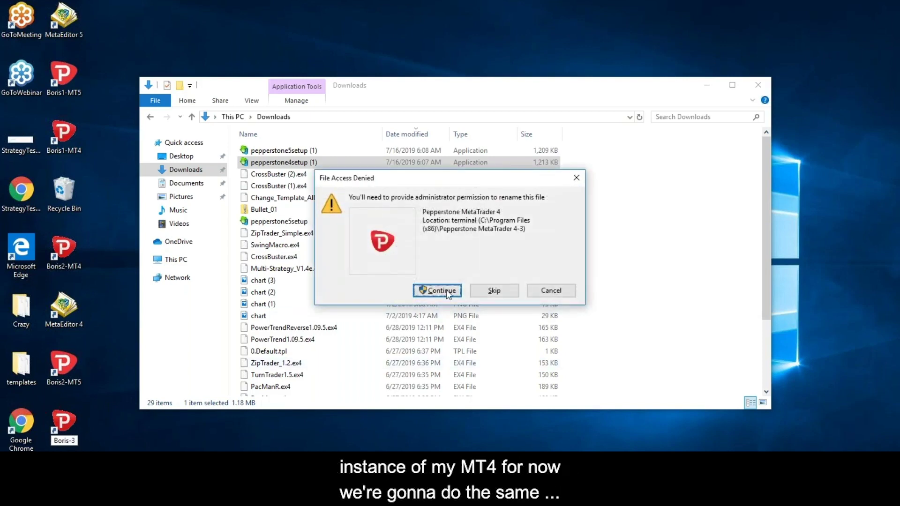
{"action": "left_click", "coordinate": [447, 290]}
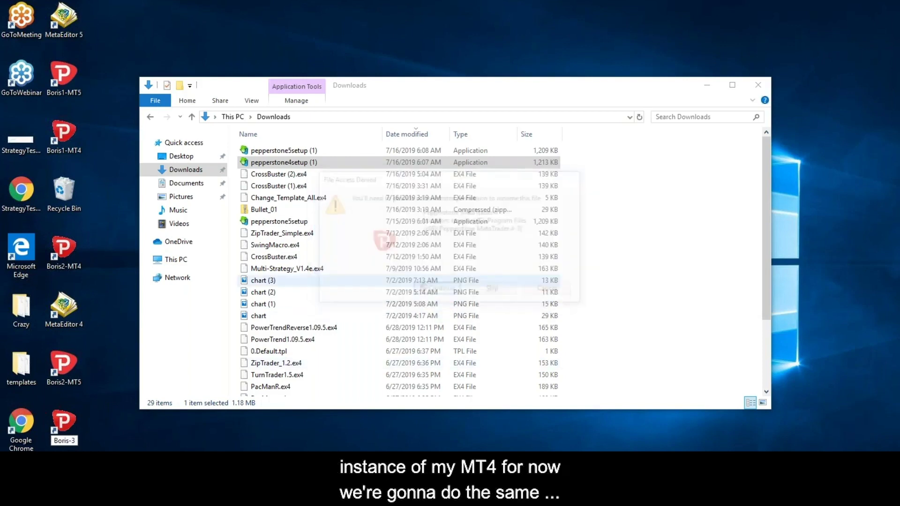
- Run pepperstone5setup (1) and install MetaTrader 5 into C:\Program Files\Pepperstone MetaTrader 5-3, with opening the MQL5.community website turned off
{"action": "left_click", "coordinate": [297, 152]}
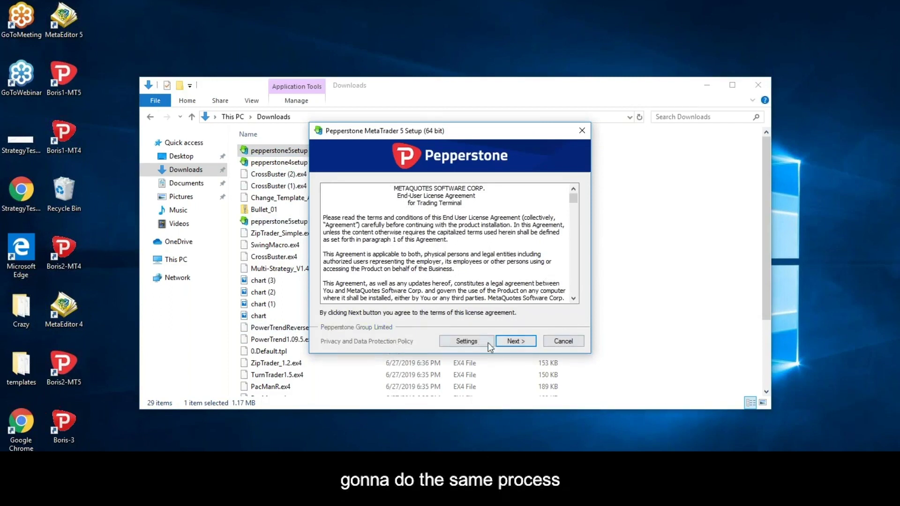
{"action": "left_click", "coordinate": [466, 341]}
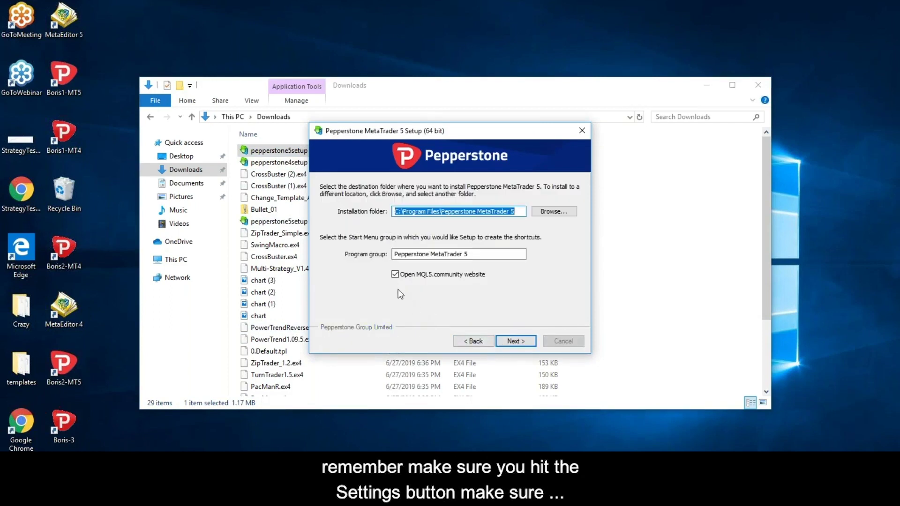
{"action": "left_click", "coordinate": [395, 276]}
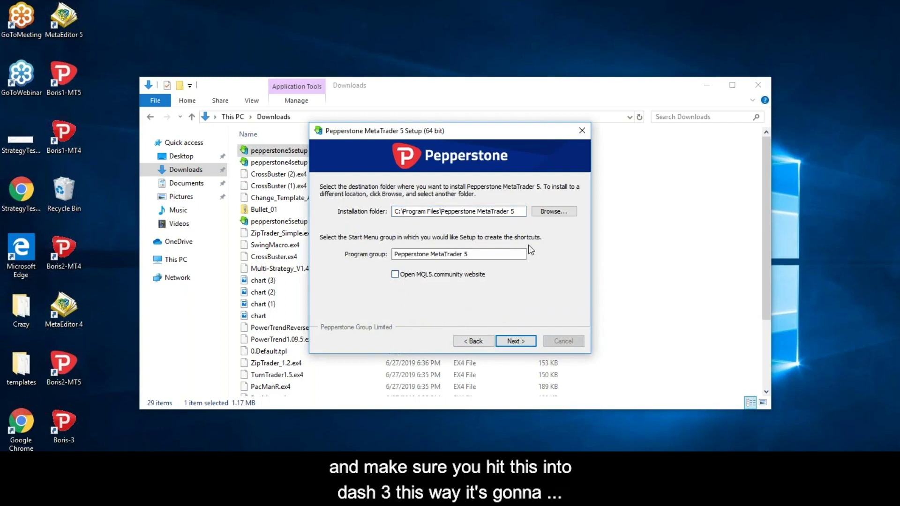
{"action": "left_click", "coordinate": [524, 211]}
{"action": "type", "text": "-3"}
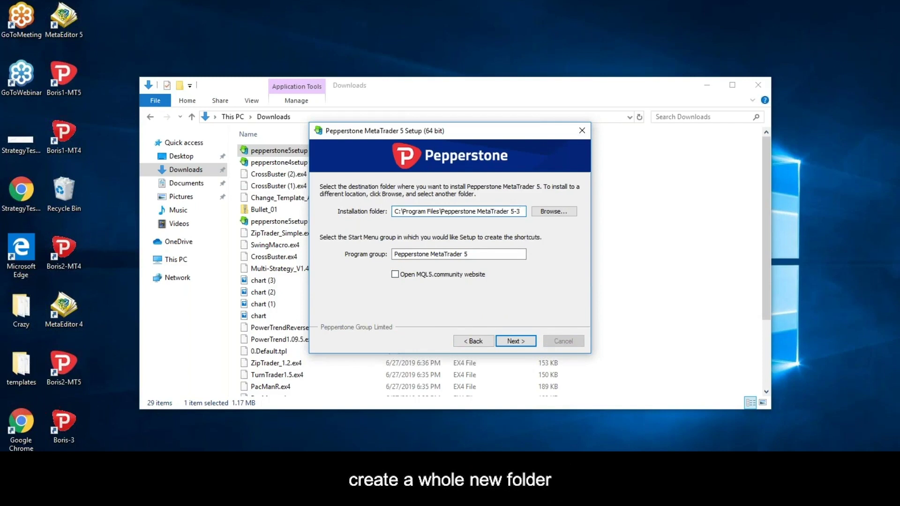
{"action": "left_click", "coordinate": [514, 341]}
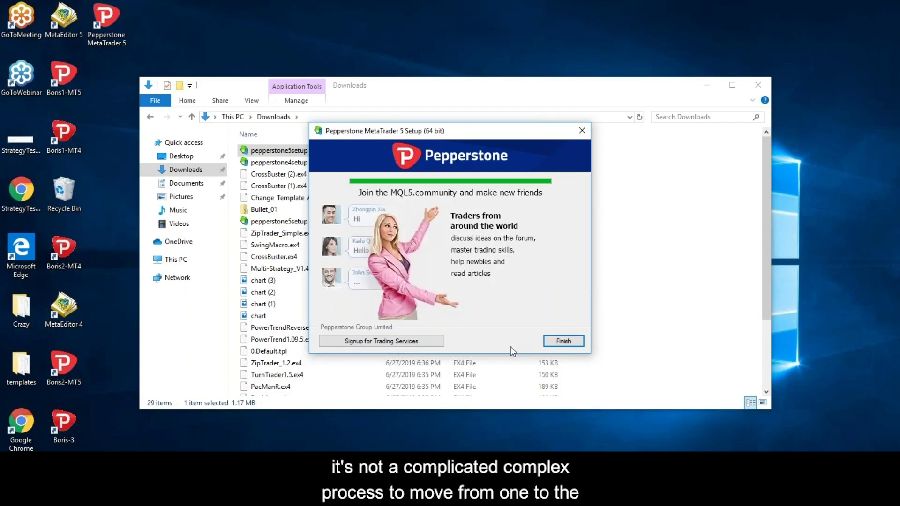
- Finish the MetaTrader 5 setup and open its trade account login in place of the account opening dialog
{"action": "left_click", "coordinate": [562, 340]}
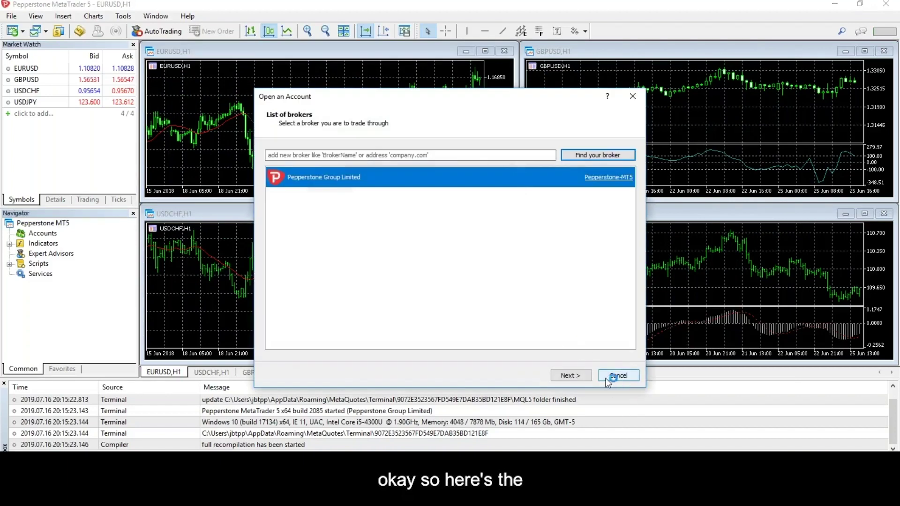
{"action": "left_click", "coordinate": [620, 377]}
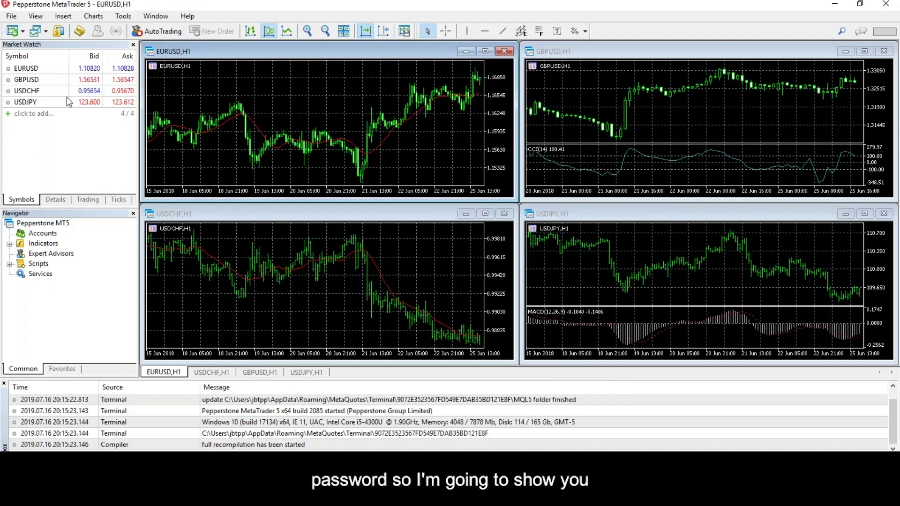
{"action": "left_click", "coordinate": [12, 17]}
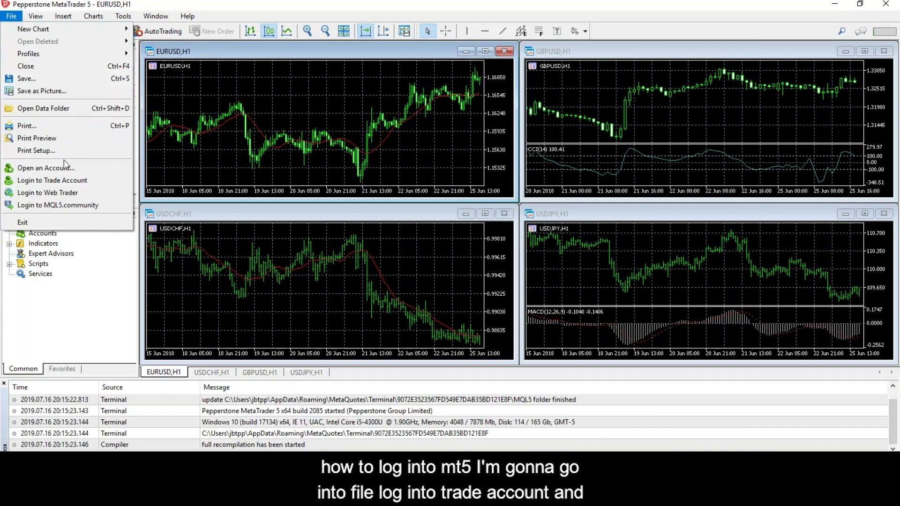
{"action": "left_click", "coordinate": [67, 180]}
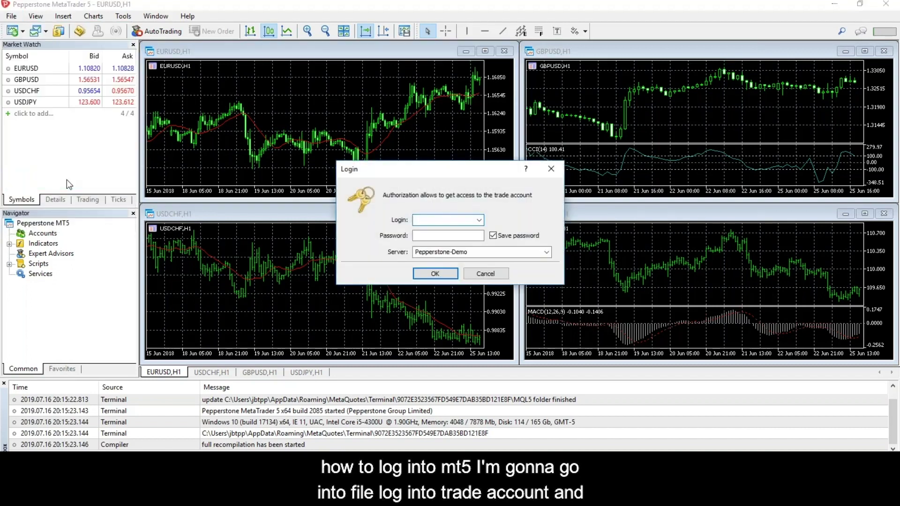
- Switch to the Pepperstone Secure Client Area in Chrome and copy the account number of the last-listed MT5 demo account
{"action": "mouse_move", "coordinate": [373, 497]}
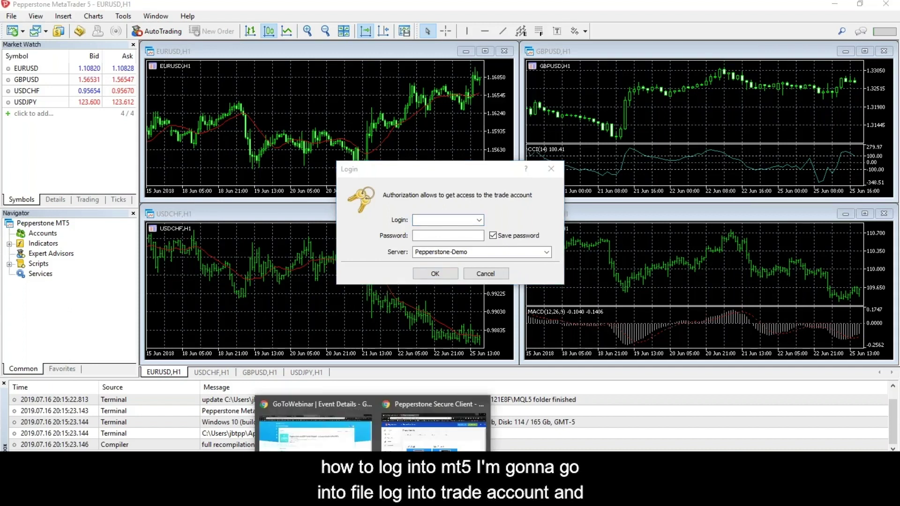
{"action": "mouse_move", "coordinate": [334, 442]}
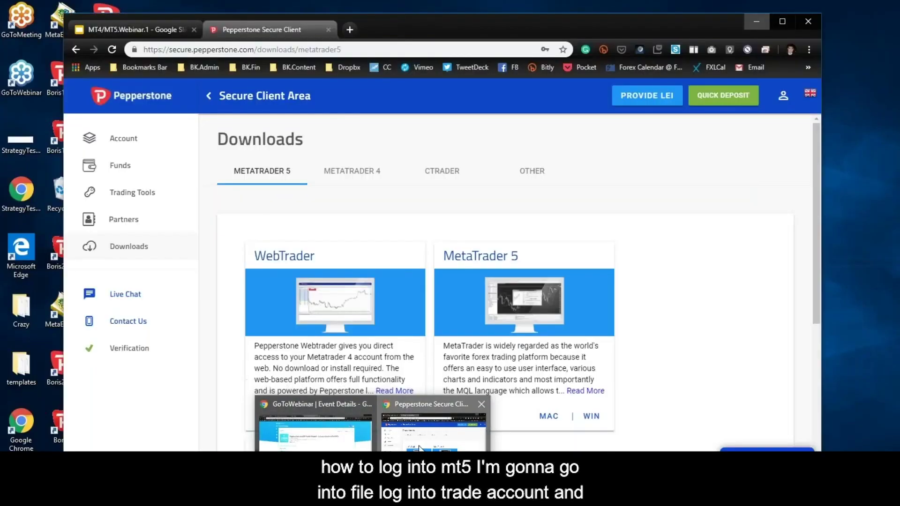
{"action": "left_click", "coordinate": [433, 432]}
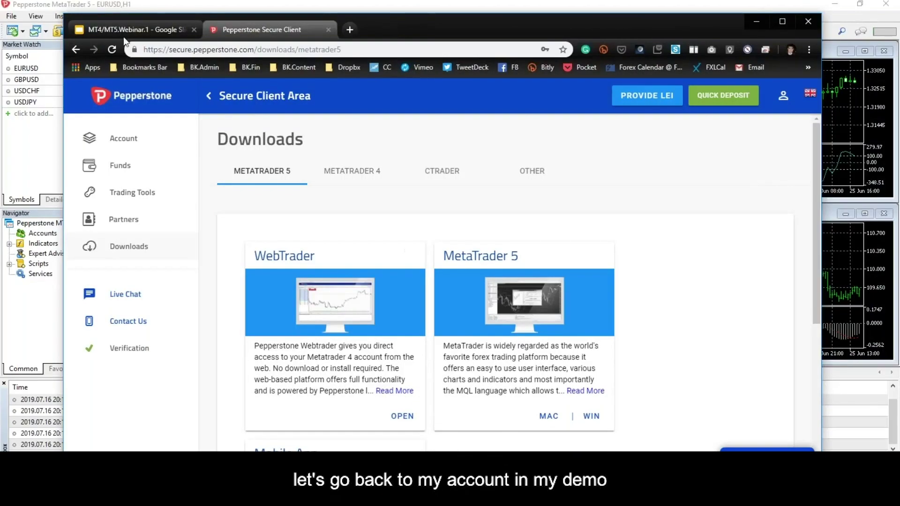
{"action": "left_click", "coordinate": [121, 135]}
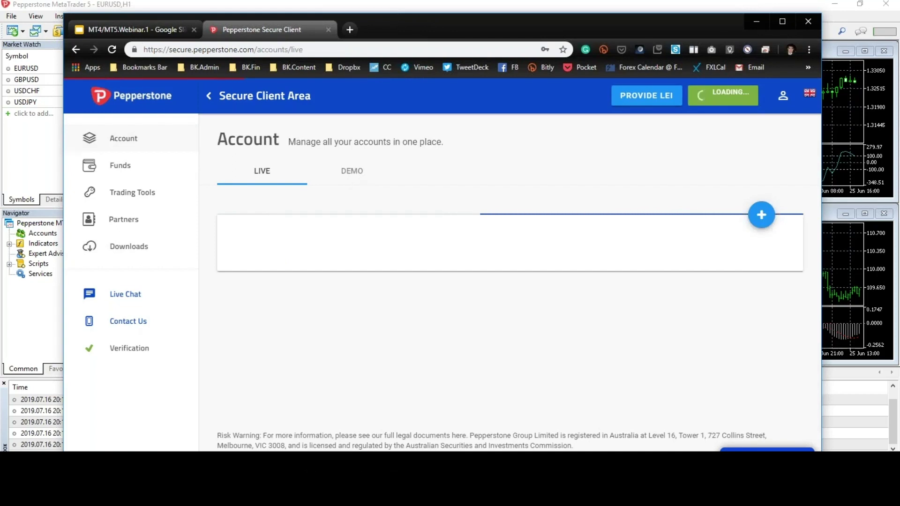
{"action": "left_click", "coordinate": [358, 175]}
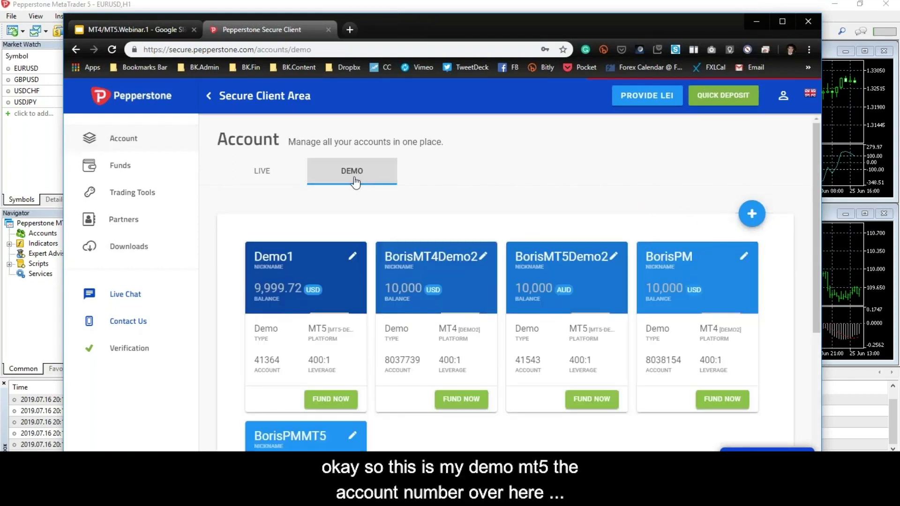
{"action": "scroll", "coordinate": [342, 415], "scroll_direction": "down", "scroll_amount": 1}
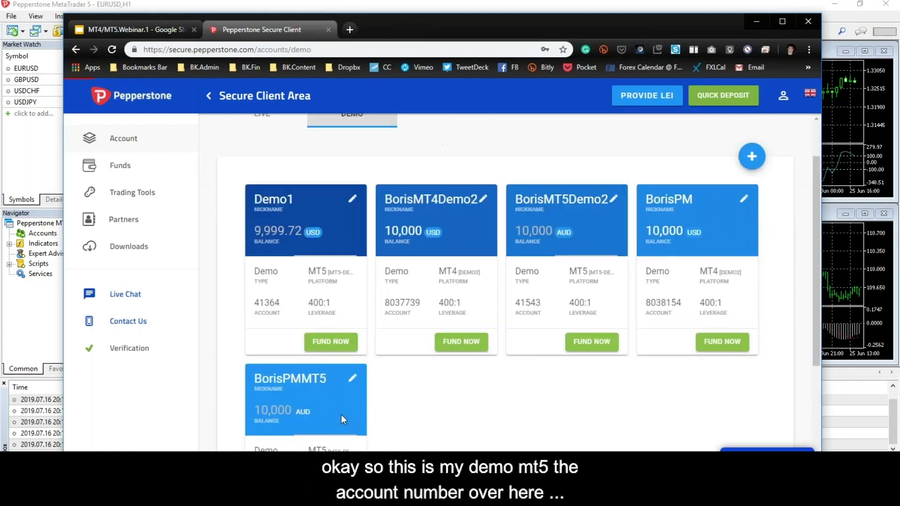
{"action": "scroll", "coordinate": [341, 415], "scroll_direction": "down", "scroll_amount": 2}
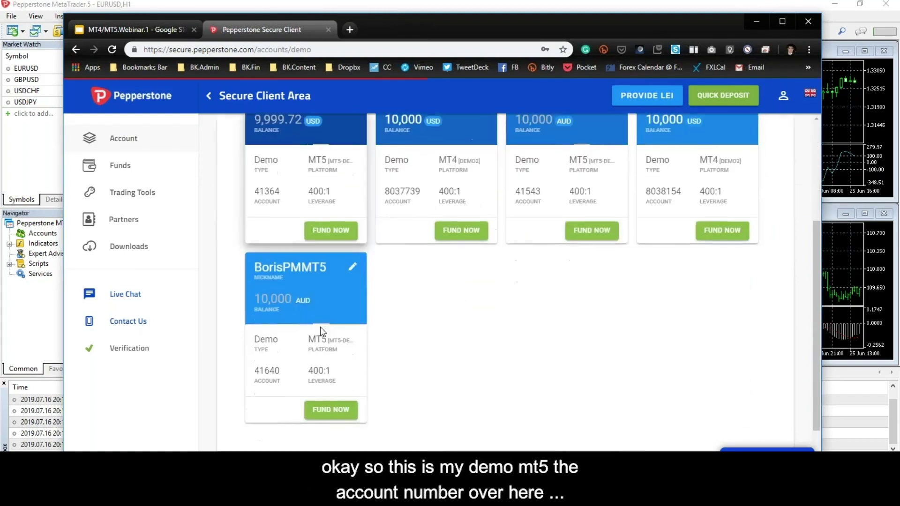
{"action": "left_click_drag", "start_coordinate": [259, 373], "coordinate": [287, 375]}
{"action": "left_click", "coordinate": [264, 372]}
{"action": "double_click", "coordinate": [259, 369]}
{"action": "key", "text": "ctrl+c"}
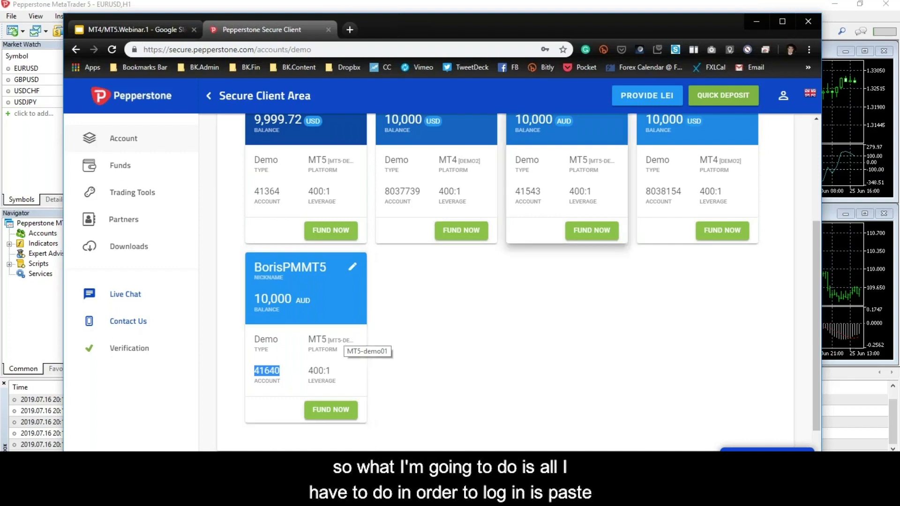
- Log in to MetaTrader 5 on the Pepperstone-Demo server with the copied account number and the account password, and show the trade balance
{"action": "left_click", "coordinate": [829, 54]}
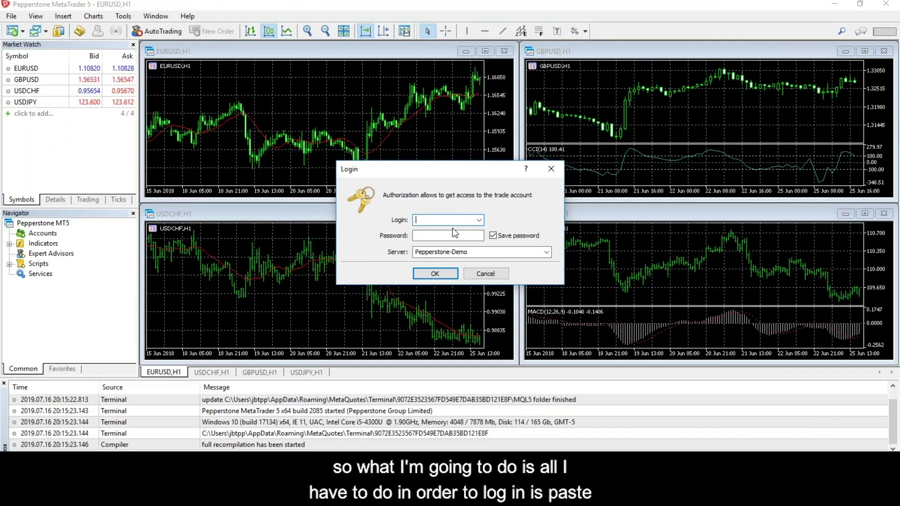
{"action": "key", "text": "ctrl+v"}
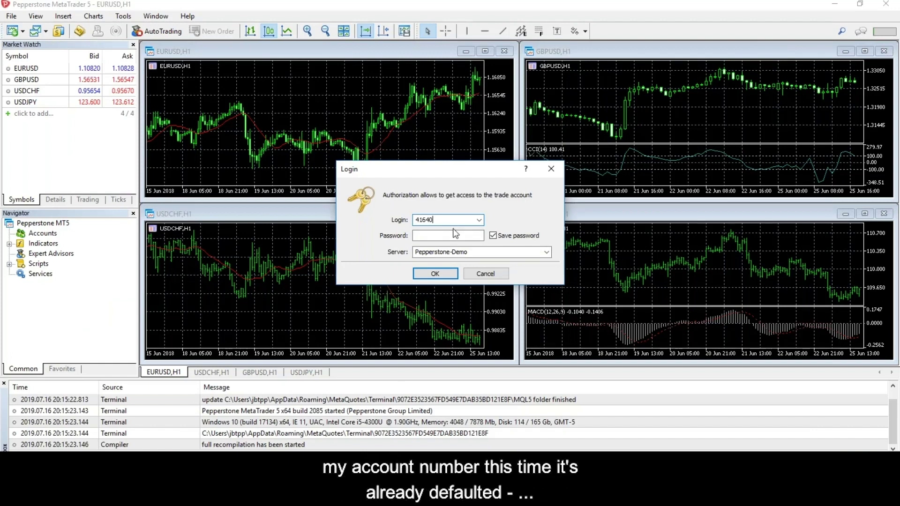
{"action": "left_click", "coordinate": [546, 253]}
{"action": "left_click", "coordinate": [549, 252]}
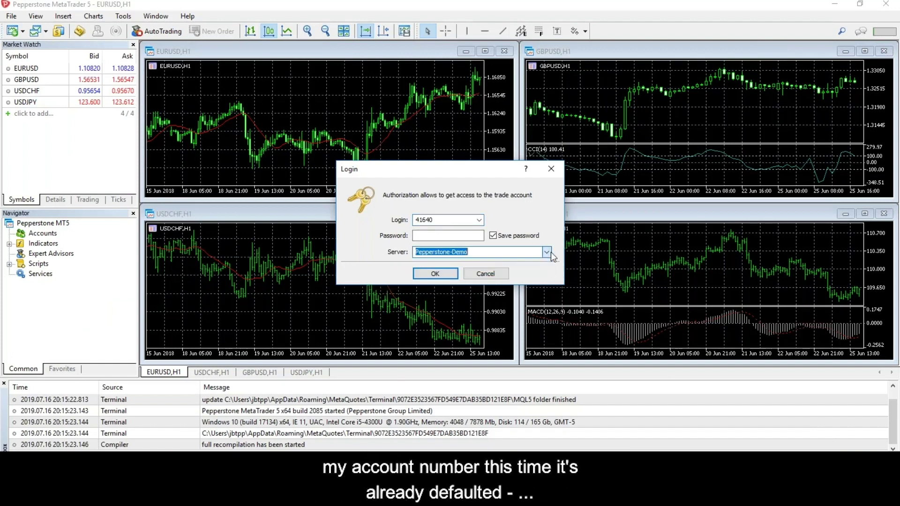
{"action": "left_click", "coordinate": [447, 236]}
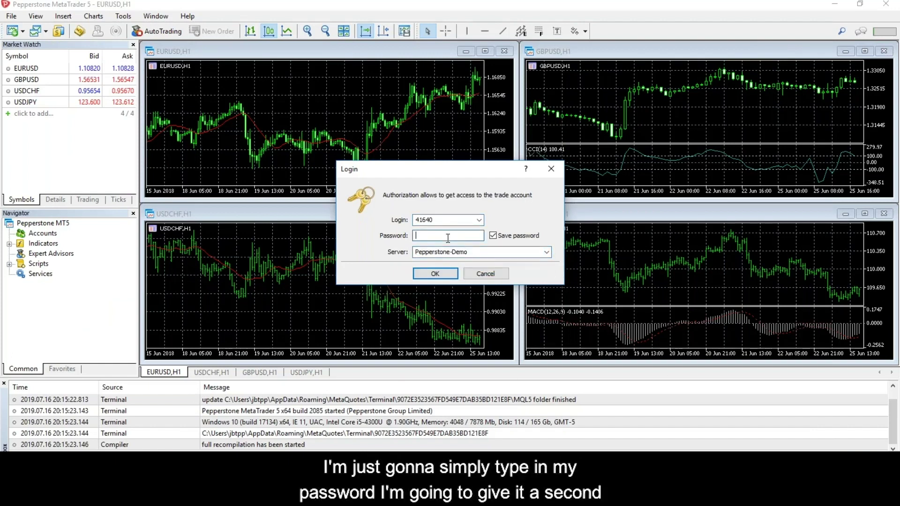
{"action": "type", "text": "••••••••"}
{"action": "left_click", "coordinate": [442, 272]}
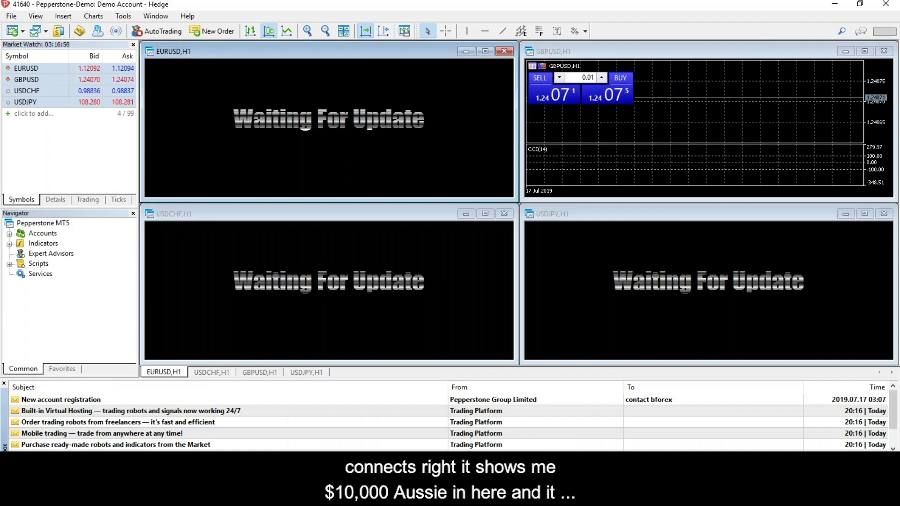
{"action": "left_click", "coordinate": [16, 457]}
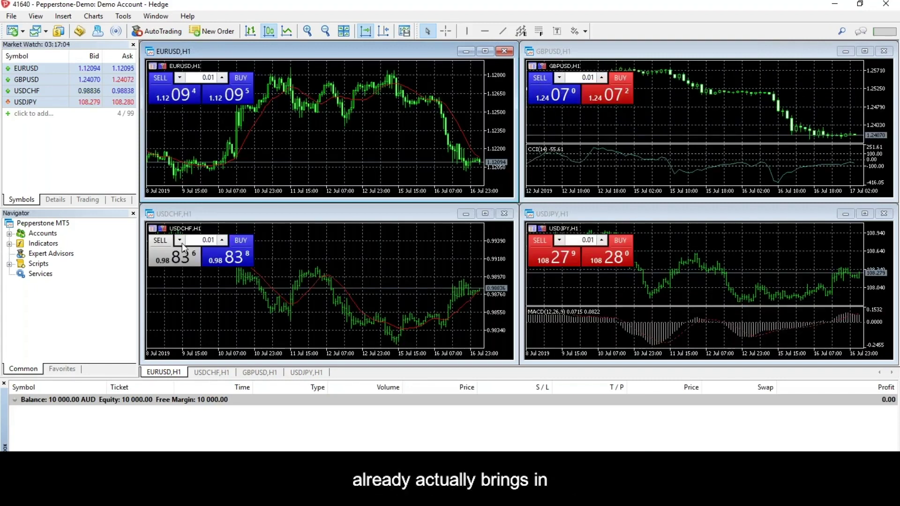
{"action": "left_click", "coordinate": [208, 220]}
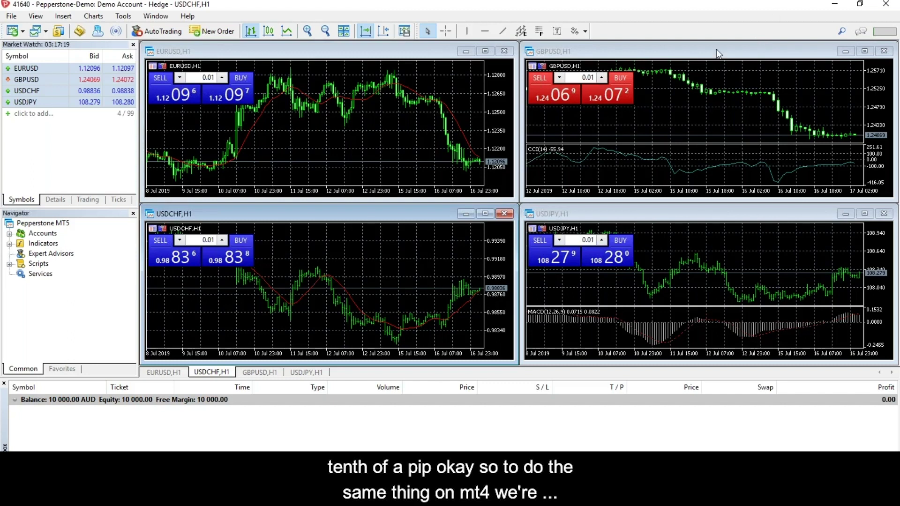
- Return to the client area in Chrome and copy the account number of the last-listed MT4 demo account
{"action": "left_click", "coordinate": [843, 6]}
{"action": "left_click", "coordinate": [685, 347]}
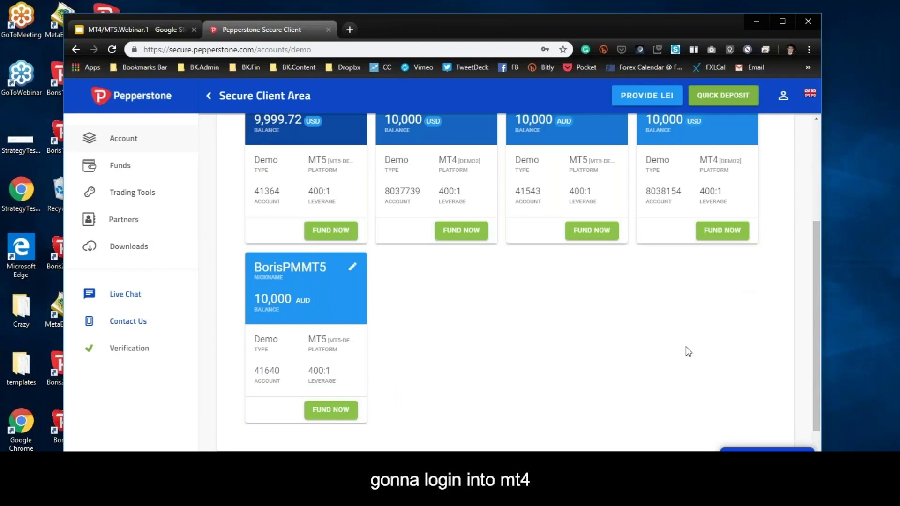
{"action": "scroll", "coordinate": [688, 314], "scroll_direction": "up", "scroll_amount": 3}
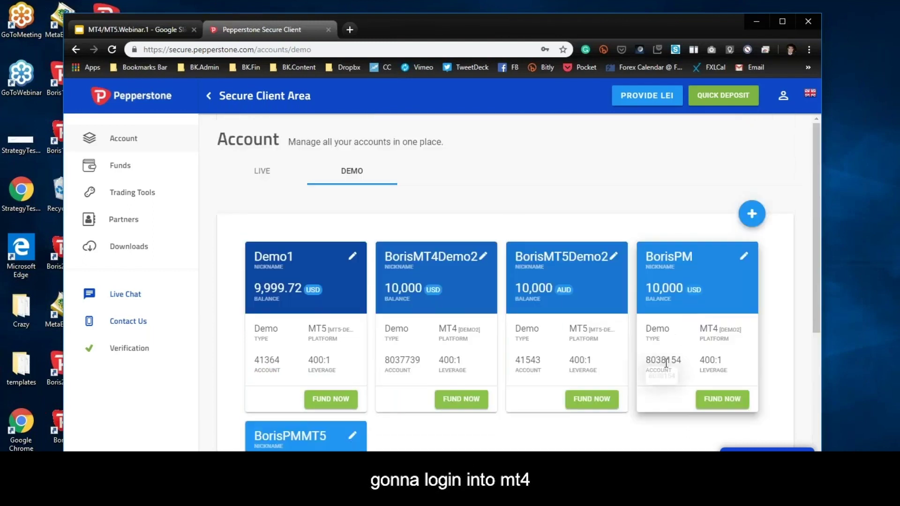
{"action": "left_click_drag", "start_coordinate": [647, 360], "coordinate": [682, 360]}
{"action": "key", "text": "ctrl+c"}
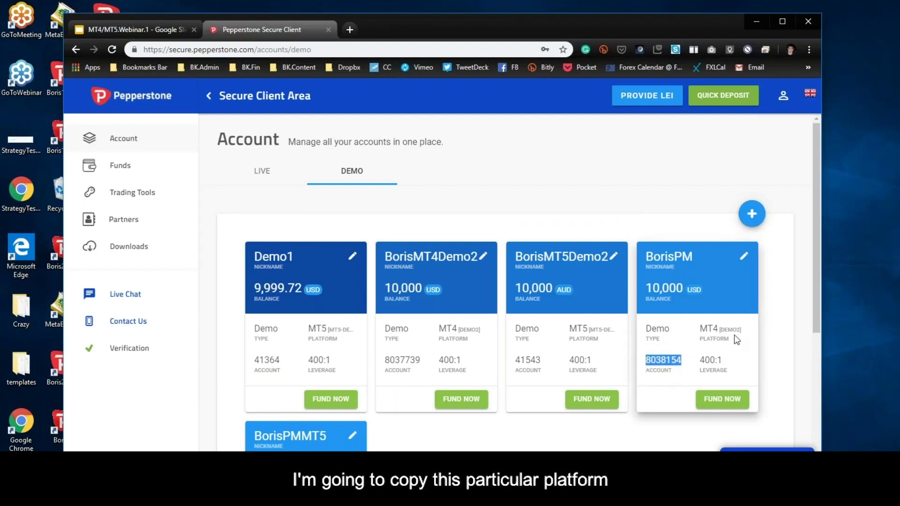
{"action": "left_click", "coordinate": [761, 23]}
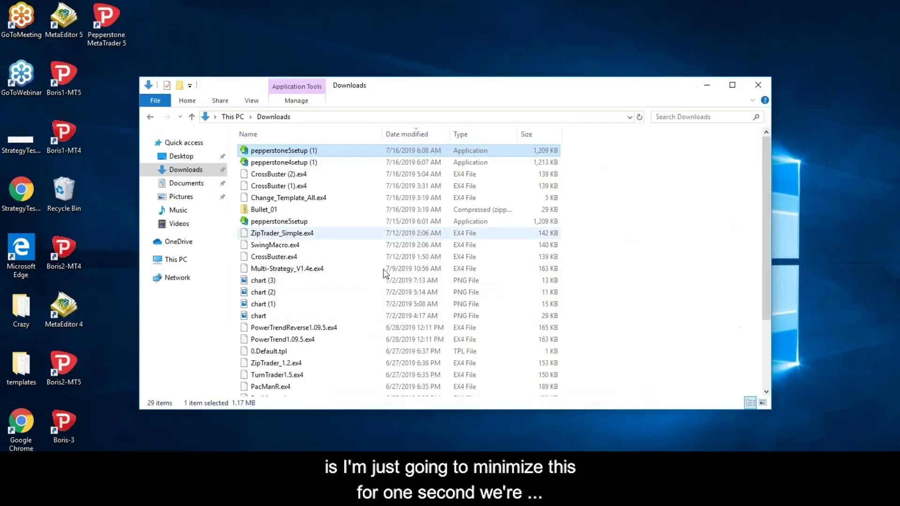
- Launch the third MetaTrader 4 instance and log in on Pepperstone-Demo02 with the copied account number and the account password
{"action": "double_click", "coordinate": [78, 423]}
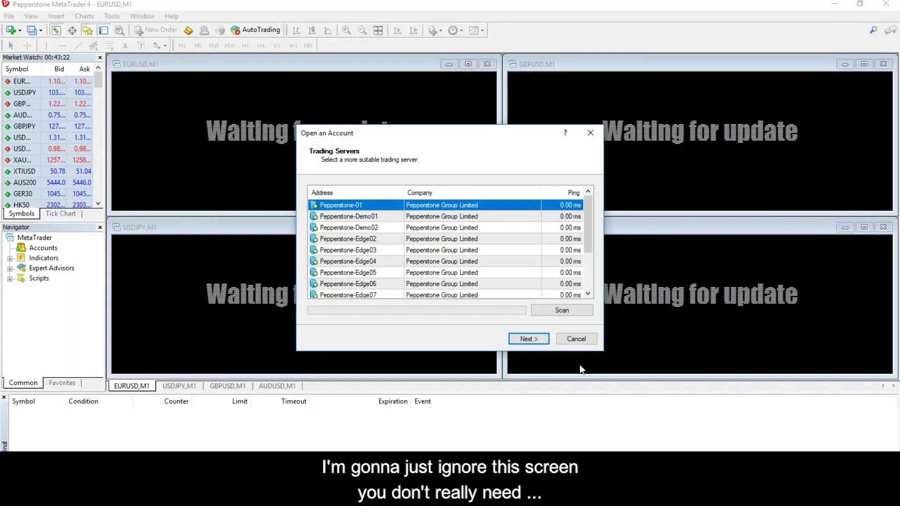
{"action": "left_click", "coordinate": [577, 340]}
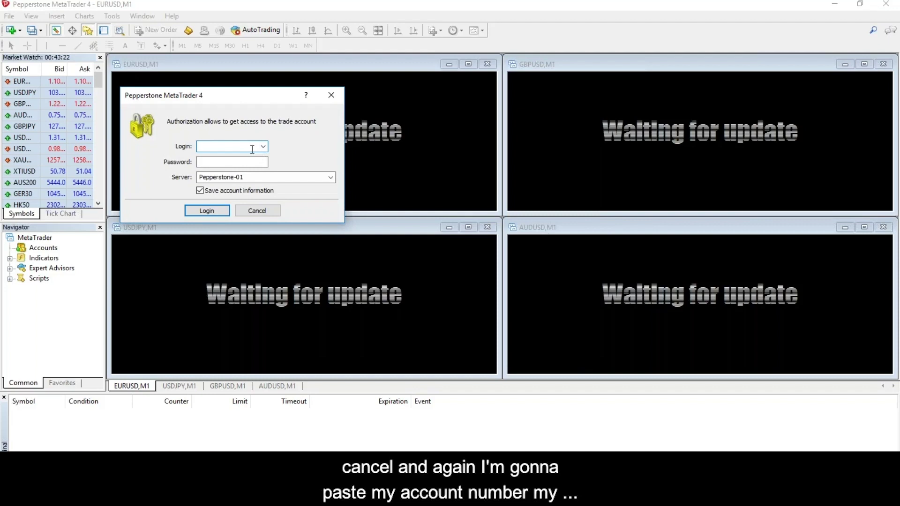
{"action": "key", "text": "ctrl+v"}
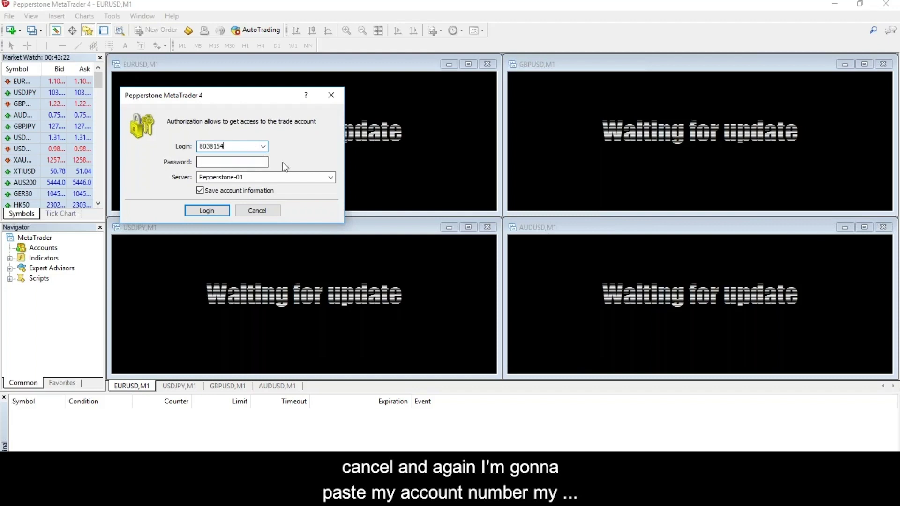
{"action": "left_click", "coordinate": [333, 178]}
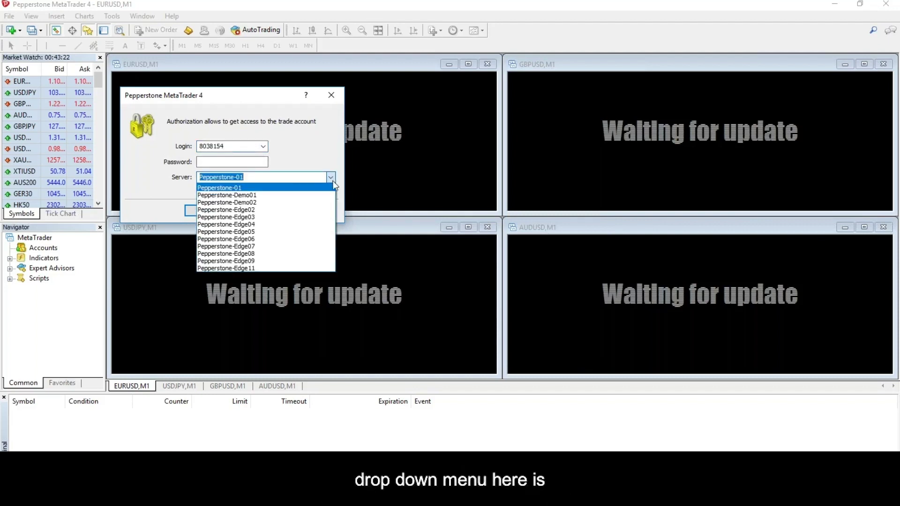
{"action": "left_click", "coordinate": [321, 203]}
{"action": "left_click", "coordinate": [215, 161]}
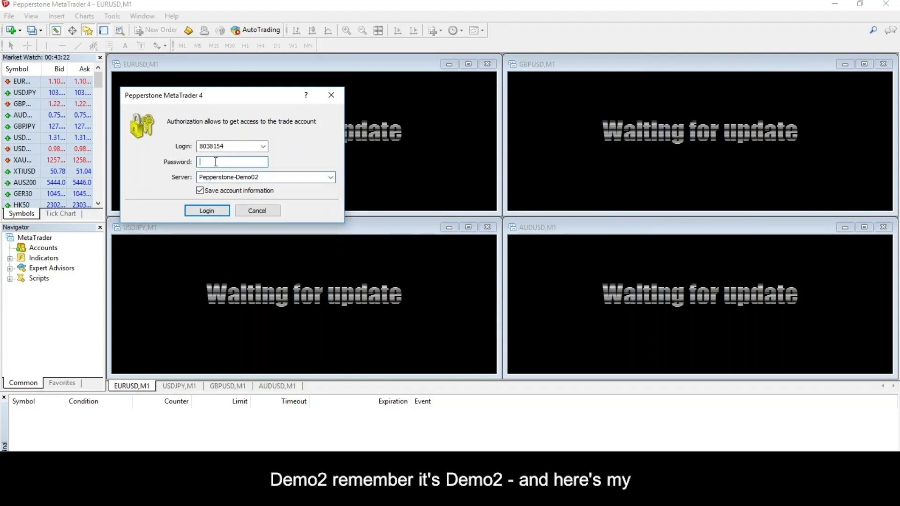
{"action": "type", "text": "••••••••"}
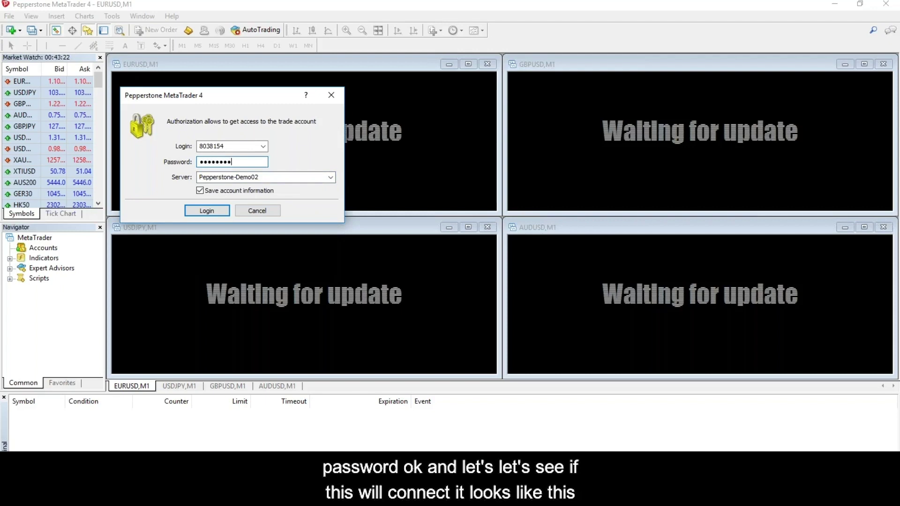
{"action": "left_click", "coordinate": [206, 211]}
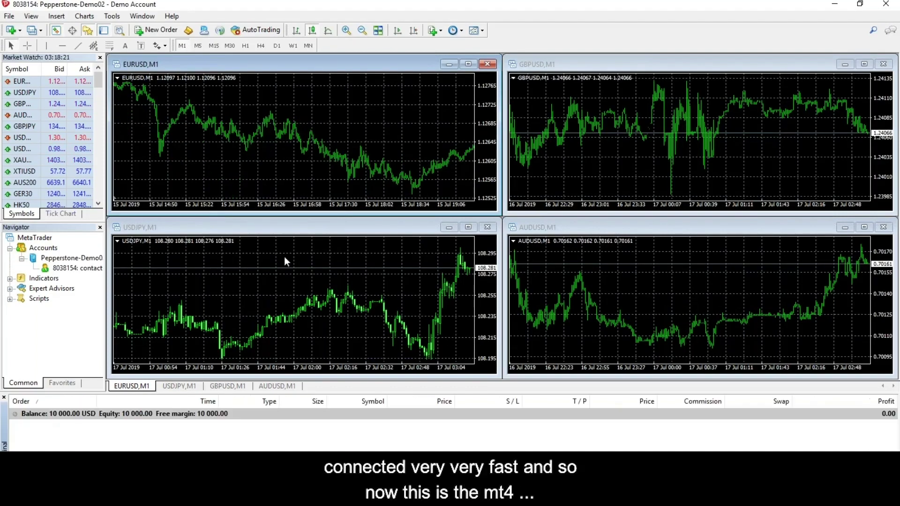
- Buy 1.00 lot of EURUSD with One Click Trading on its M1 chart, accepting the terms and conditions
{"action": "left_click", "coordinate": [117, 78]}
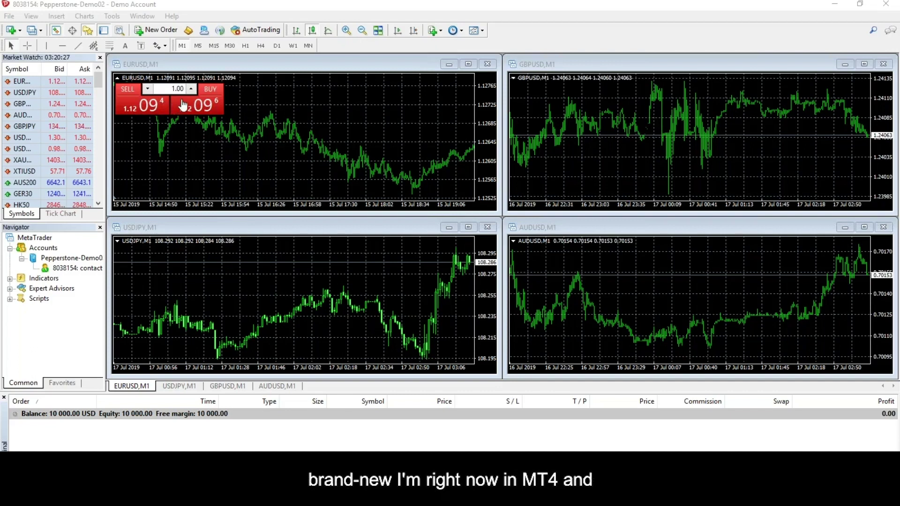
{"action": "left_click", "coordinate": [209, 115]}
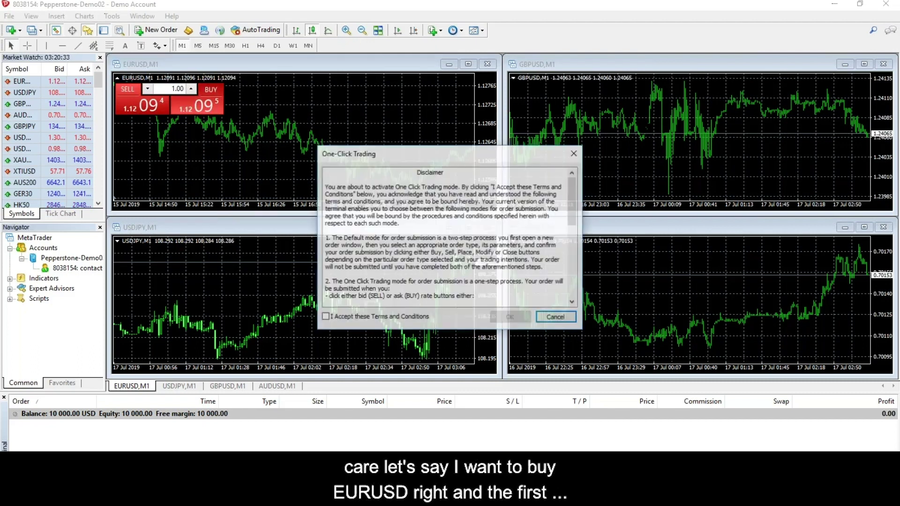
{"action": "left_click", "coordinate": [335, 319]}
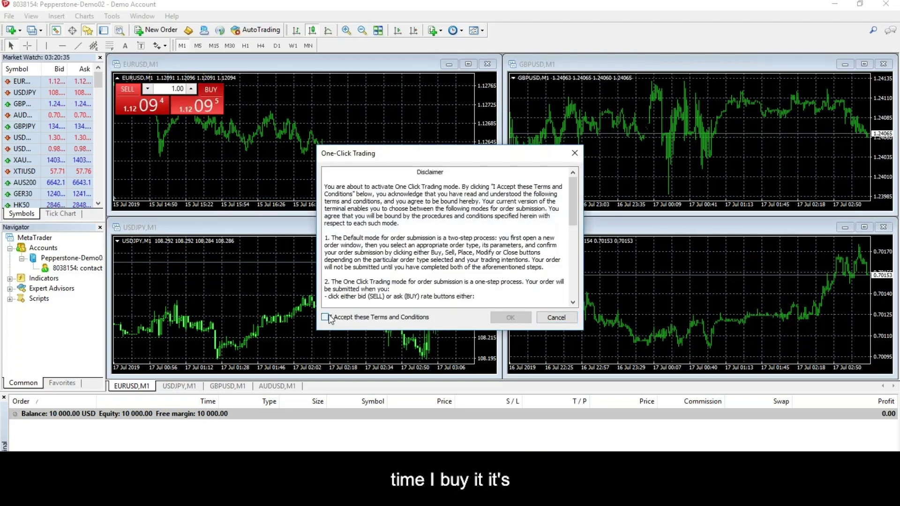
{"action": "left_click", "coordinate": [508, 318]}
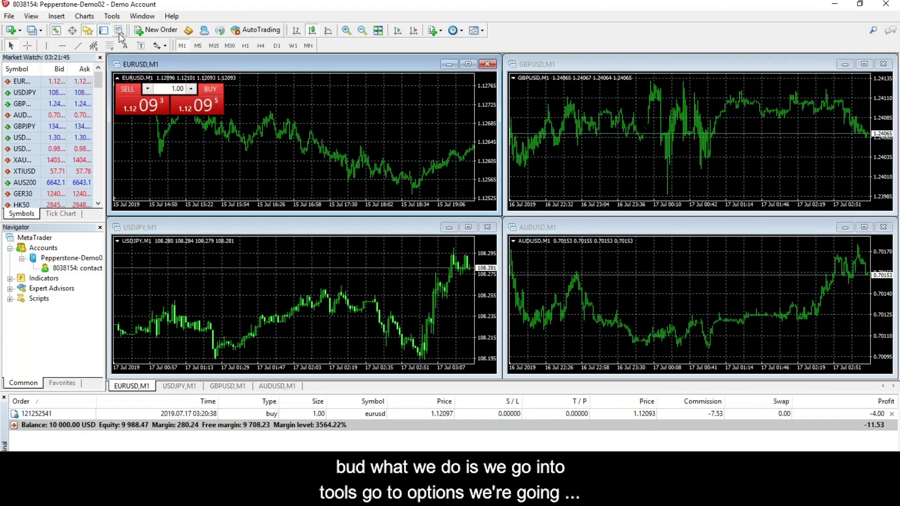
- Set the default trade size to 0.10 lots in the trade options of MetaTrader 4
{"action": "left_click", "coordinate": [112, 17]}
{"action": "left_click", "coordinate": [141, 92]}
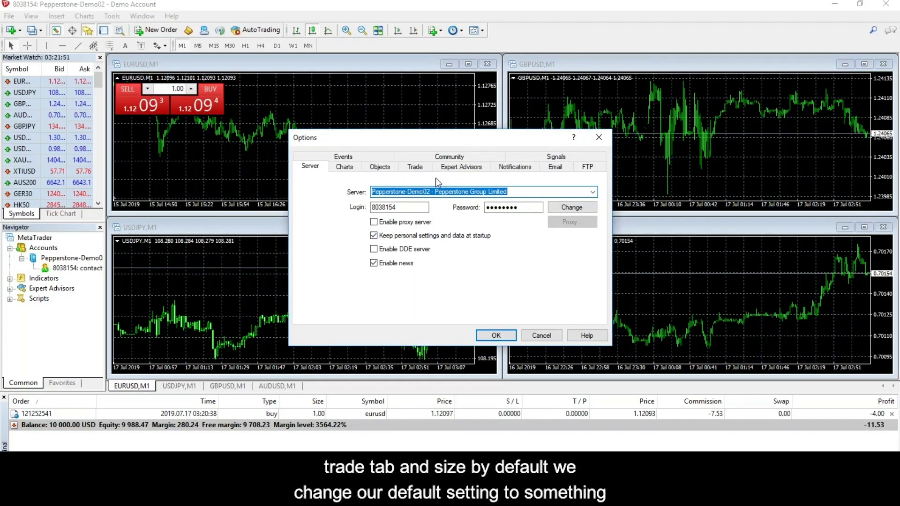
{"action": "left_click", "coordinate": [415, 167]}
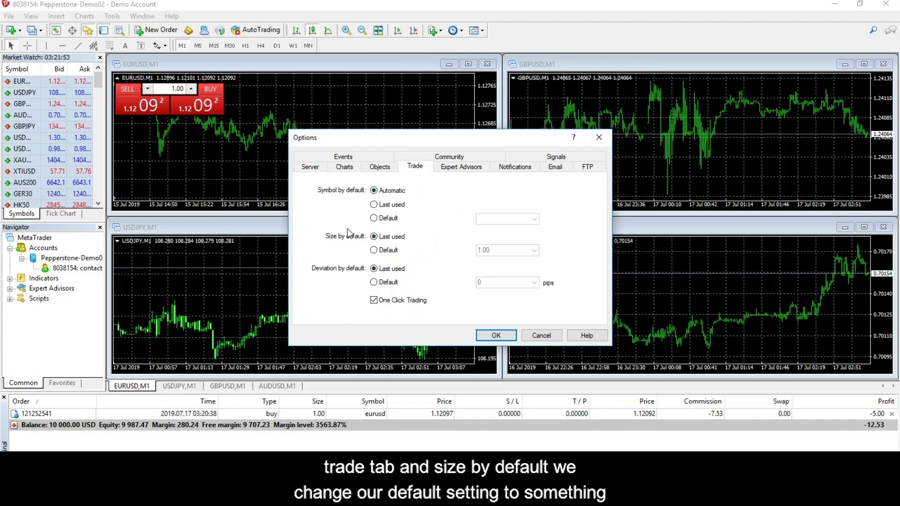
{"action": "left_click", "coordinate": [374, 249]}
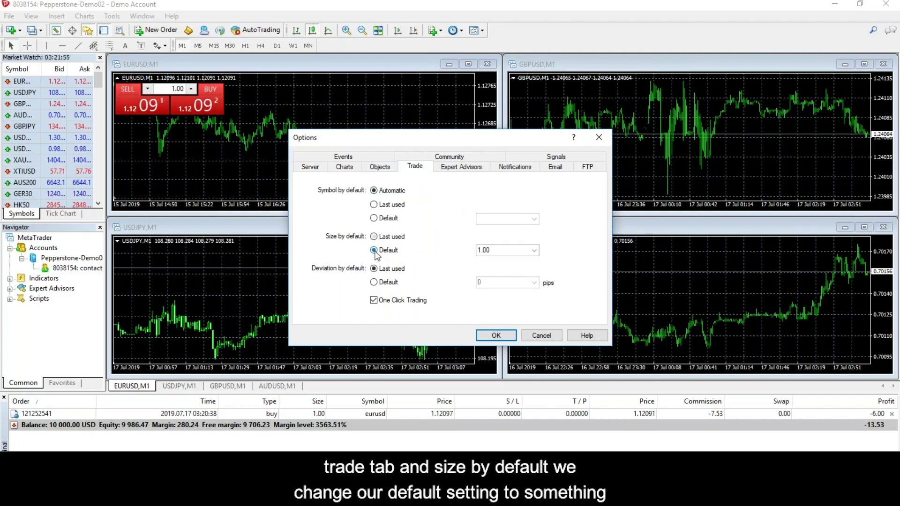
{"action": "left_click", "coordinate": [534, 251]}
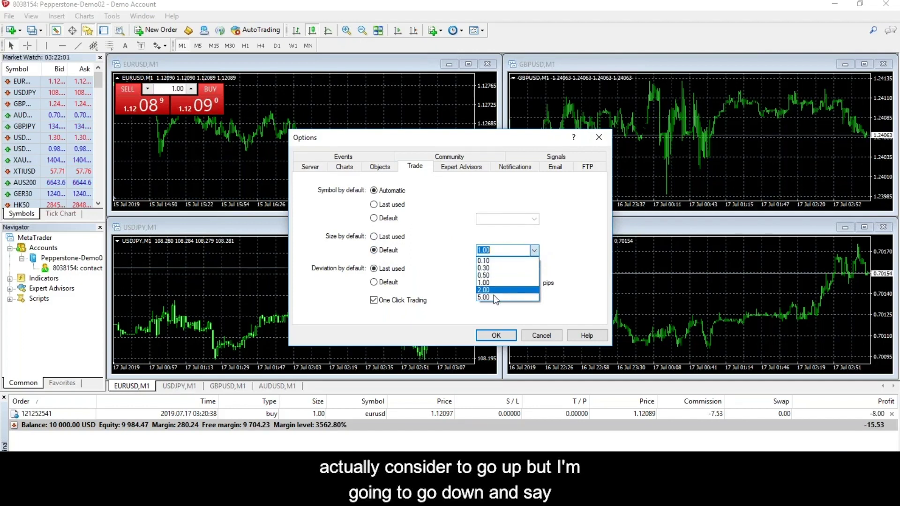
{"action": "left_click", "coordinate": [506, 261]}
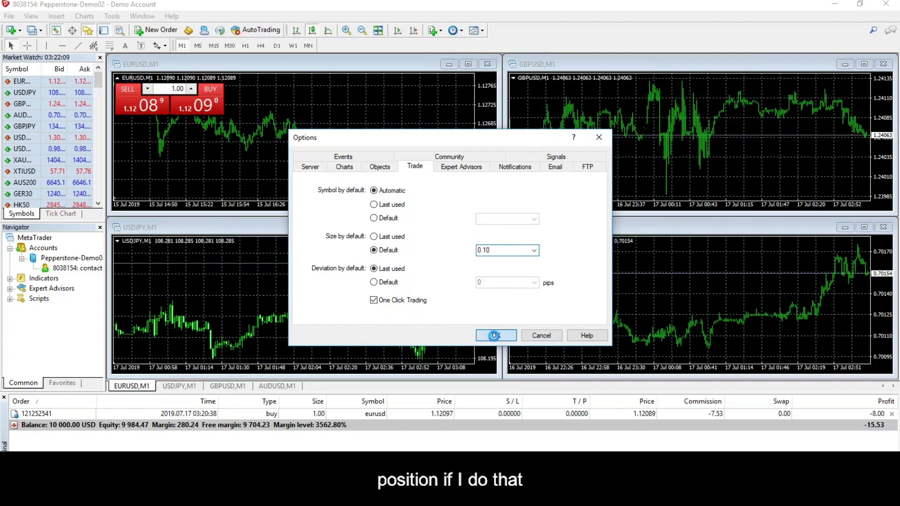
{"action": "left_click", "coordinate": [496, 335]}
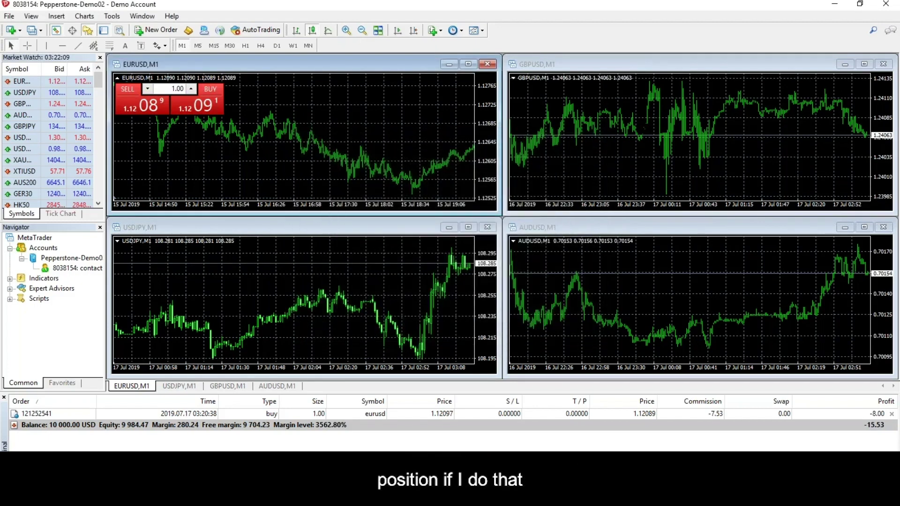
- Show the One Click Trading panel on the GBPUSD chart and close all four open charts
{"action": "left_click", "coordinate": [514, 78]}
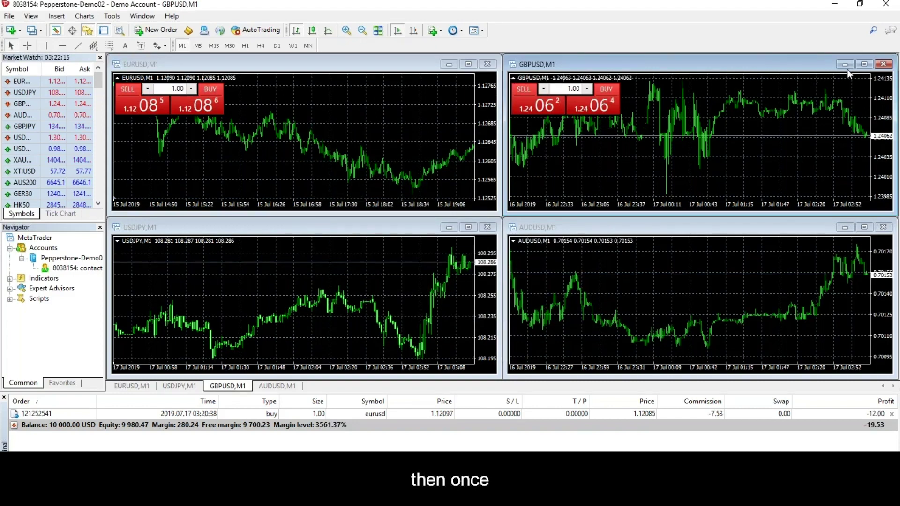
{"action": "left_click", "coordinate": [884, 64]}
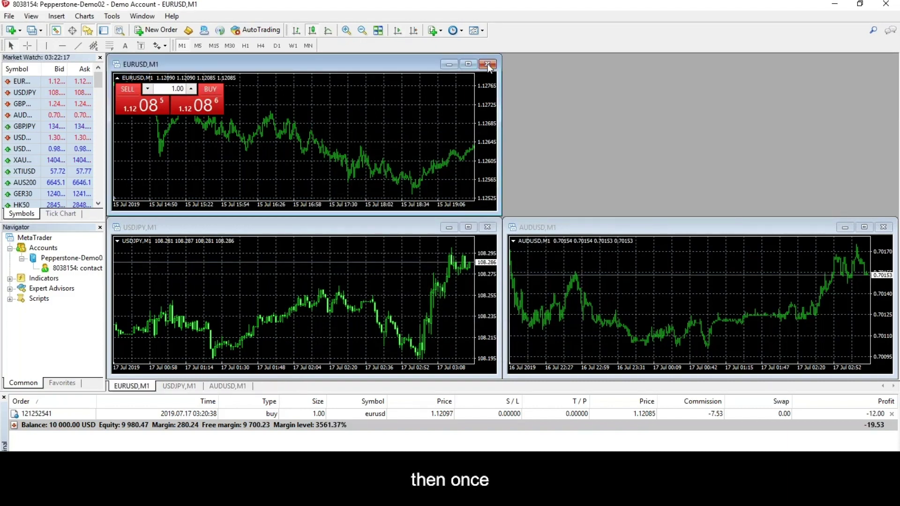
{"action": "left_click", "coordinate": [483, 65]}
{"action": "left_click", "coordinate": [884, 226]}
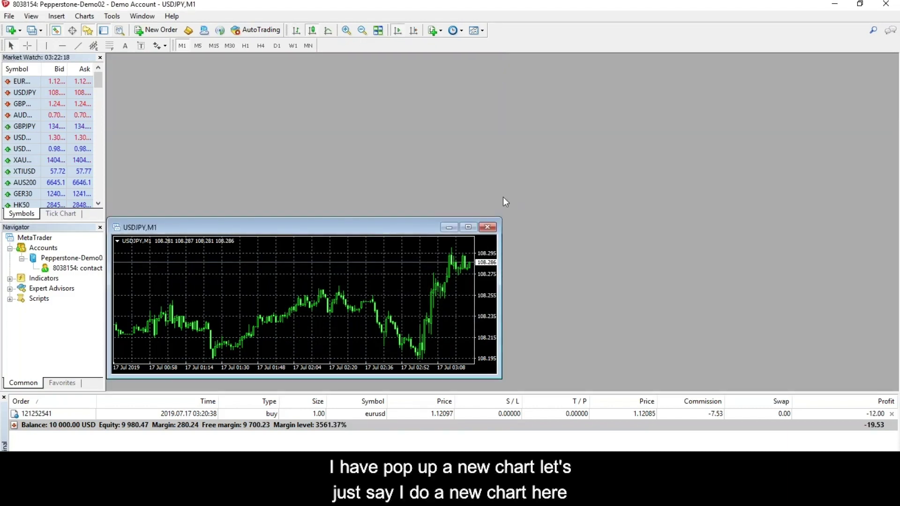
{"action": "left_click", "coordinate": [488, 227]}
- Open a new EURUSD chart with its One Click Trading panel shown and place it beside Market Watch at the workspace's upper edge
{"action": "right_click", "coordinate": [34, 81]}
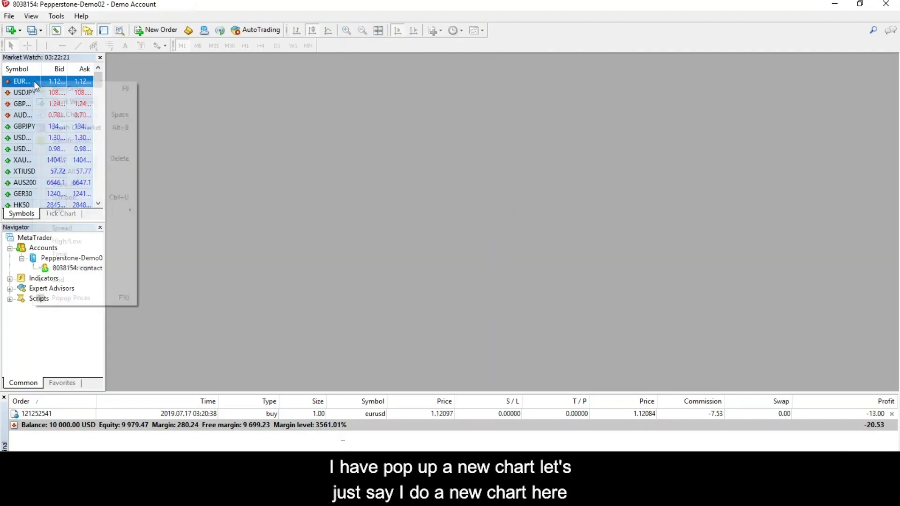
{"action": "left_click", "coordinate": [89, 99]}
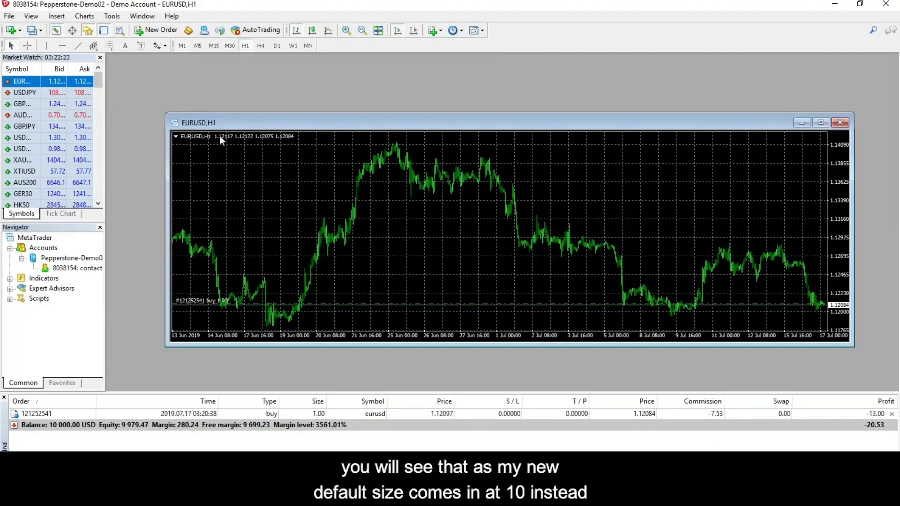
{"action": "left_click", "coordinate": [176, 137]}
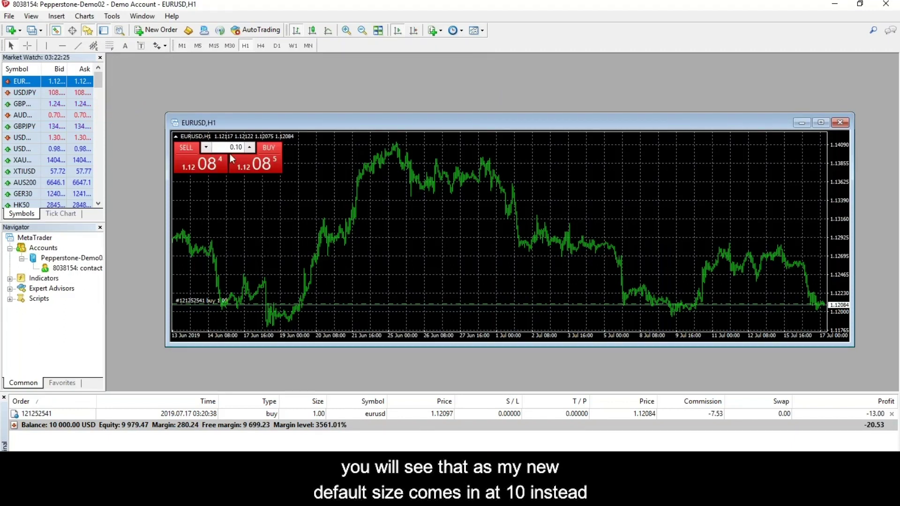
{"action": "left_click_drag", "start_coordinate": [413, 128], "coordinate": [355, 71]}
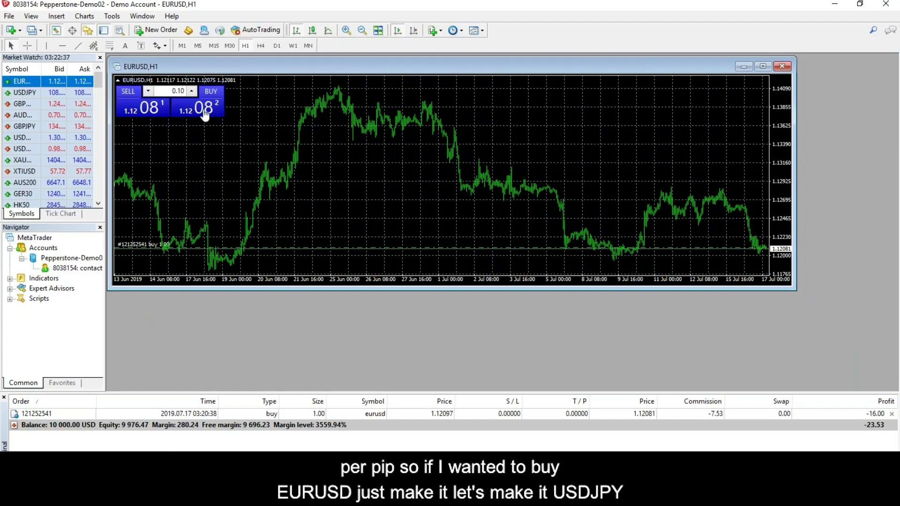
- Open a new USDJPY chart, show its One Click Trading panel and move the chart over the EURUSD chart
{"action": "right_click", "coordinate": [20, 93]}
{"action": "left_click", "coordinate": [59, 112]}
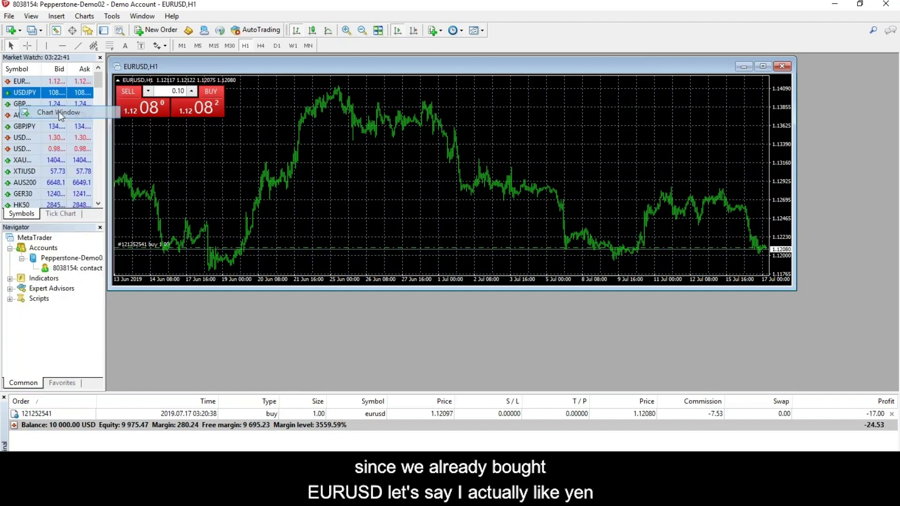
{"action": "left_click", "coordinate": [191, 151]}
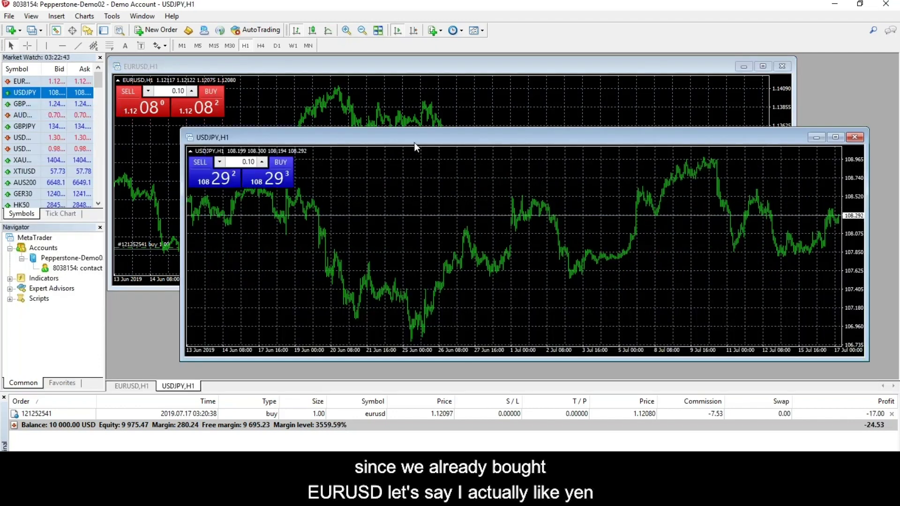
{"action": "left_click_drag", "start_coordinate": [419, 139], "coordinate": [356, 101]}
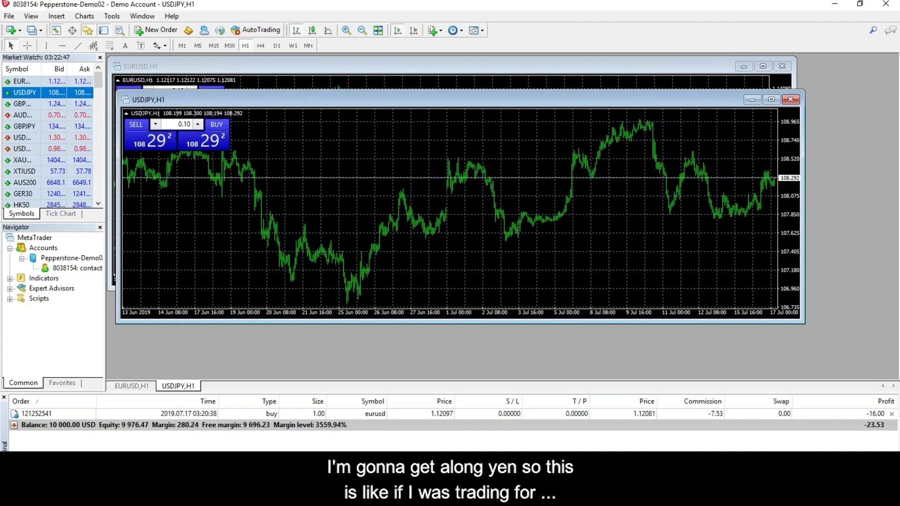
- Buy 0.10 lots of USDJPY with One Click Trading and close the open EURUSD position
{"action": "left_click", "coordinate": [217, 139]}
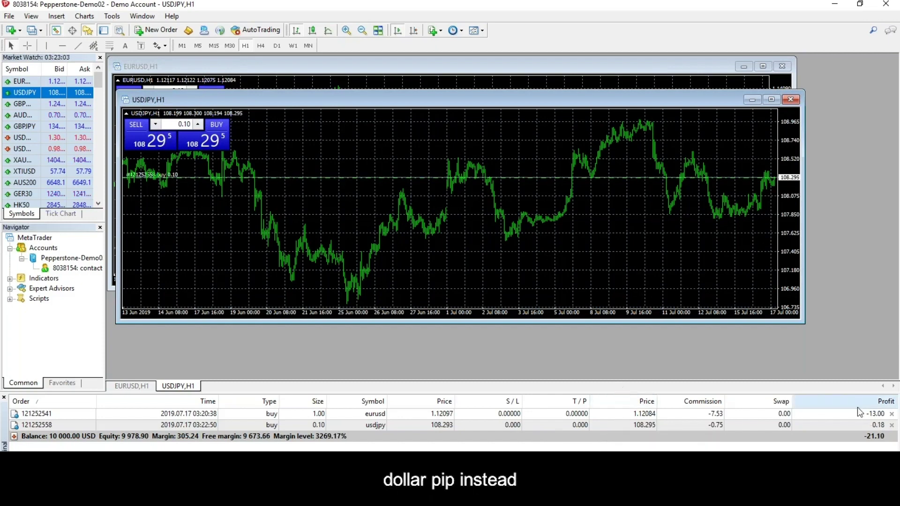
{"action": "left_click", "coordinate": [892, 414]}
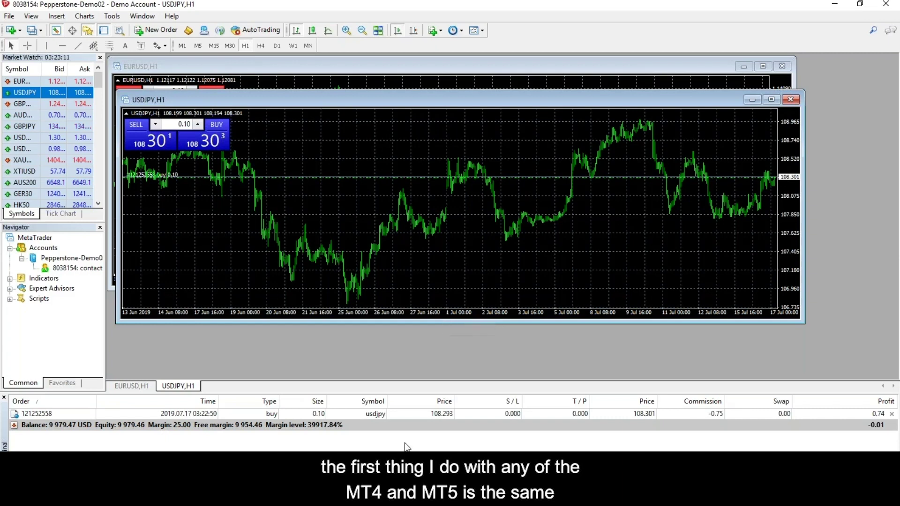
- Switch to MetaTrader 5 and try changing the trade volume option to By Default
{"action": "left_click", "coordinate": [475, 403]}
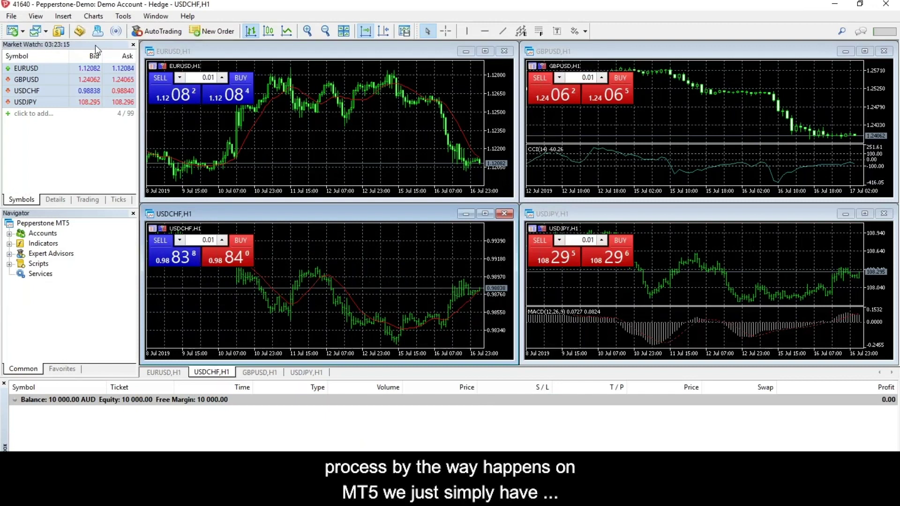
{"action": "left_click", "coordinate": [122, 16]}
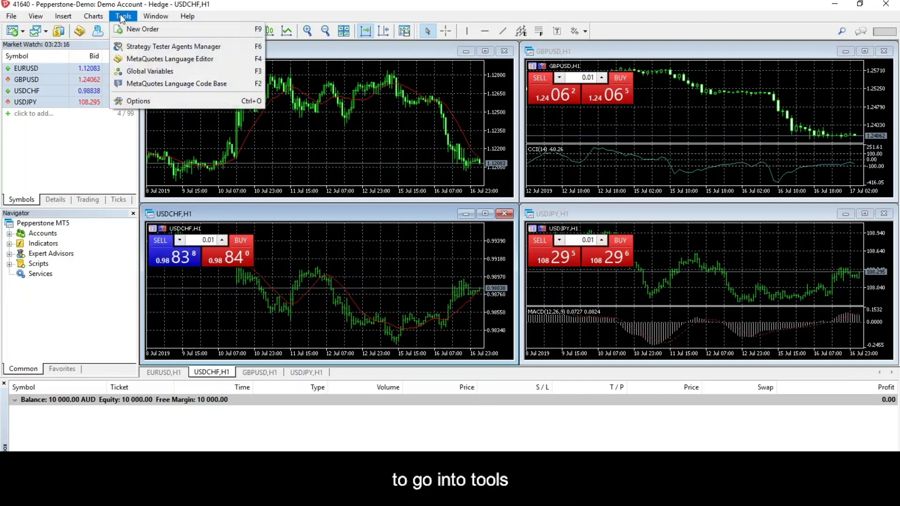
{"action": "left_click", "coordinate": [164, 101]}
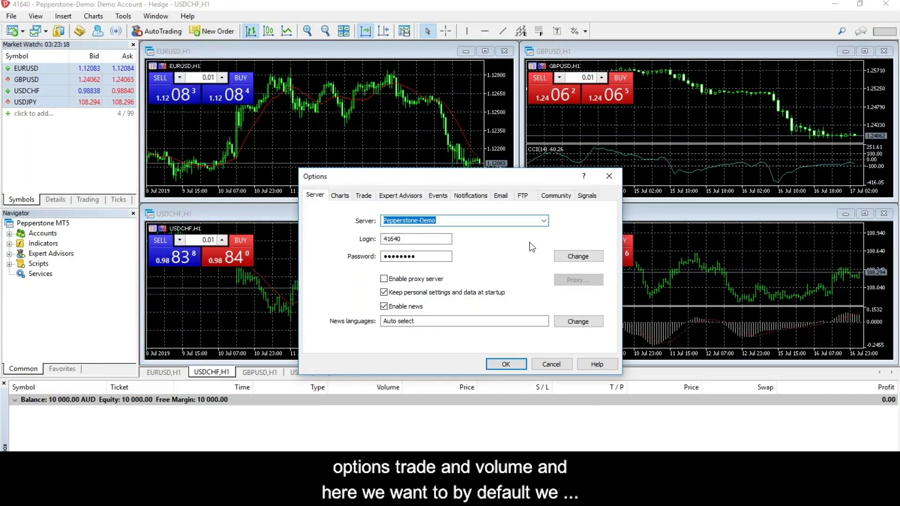
{"action": "left_click", "coordinate": [364, 196]}
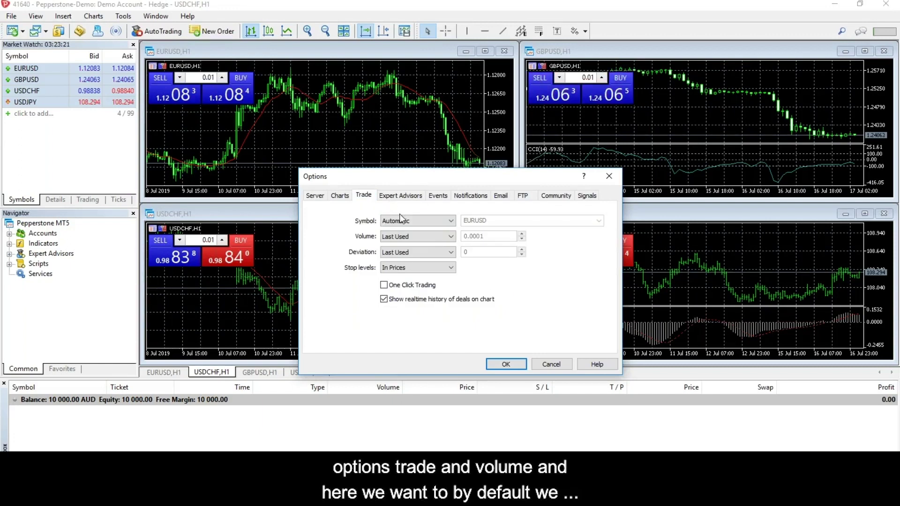
{"action": "left_click", "coordinate": [451, 237]}
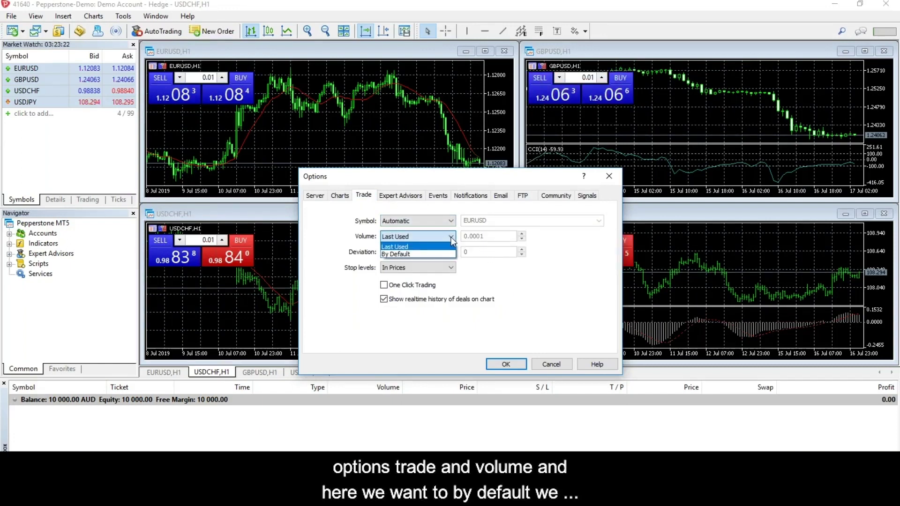
{"action": "left_click", "coordinate": [451, 238]}
{"action": "left_click", "coordinate": [451, 237]}
{"action": "left_click", "coordinate": [443, 254]}
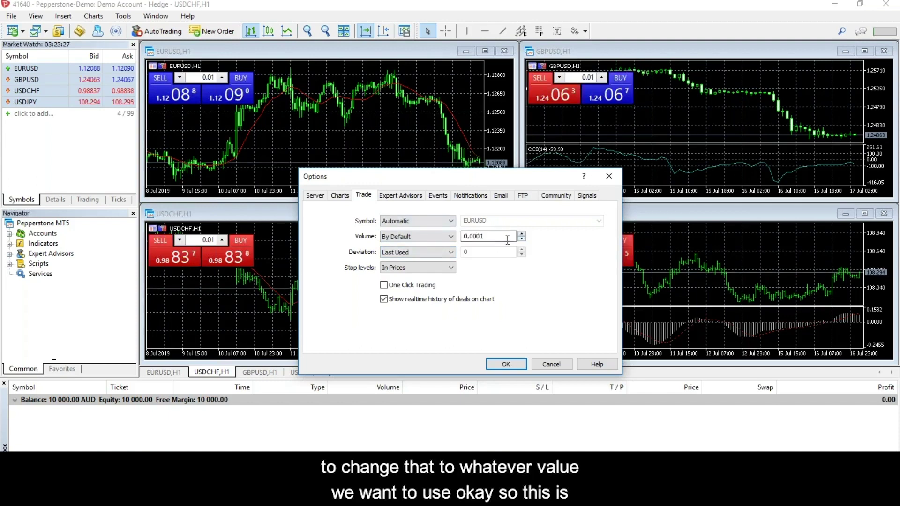
{"action": "left_click", "coordinate": [551, 362]}
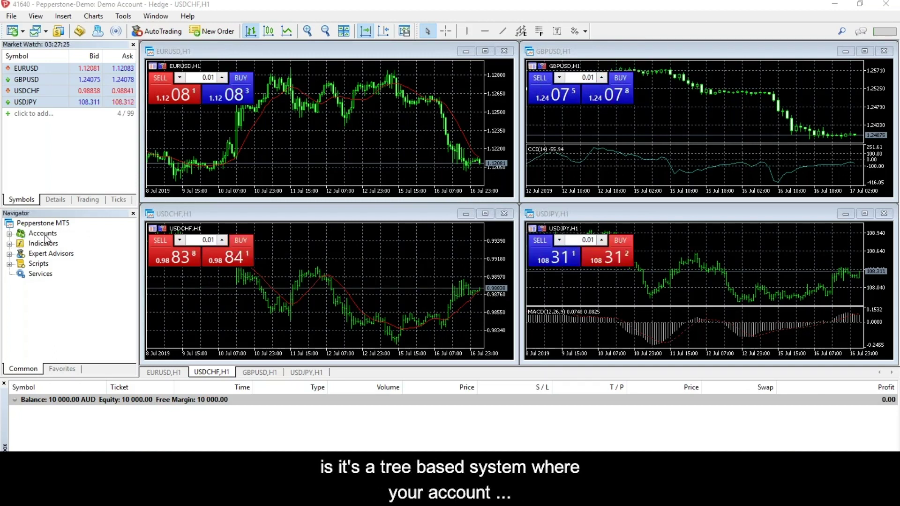
- Examine the Indicators, Expert Advisors, Scripts and Services branches of the MetaTrader 5 Navigator
{"action": "left_click", "coordinate": [9, 244]}
{"action": "left_click", "coordinate": [8, 245]}
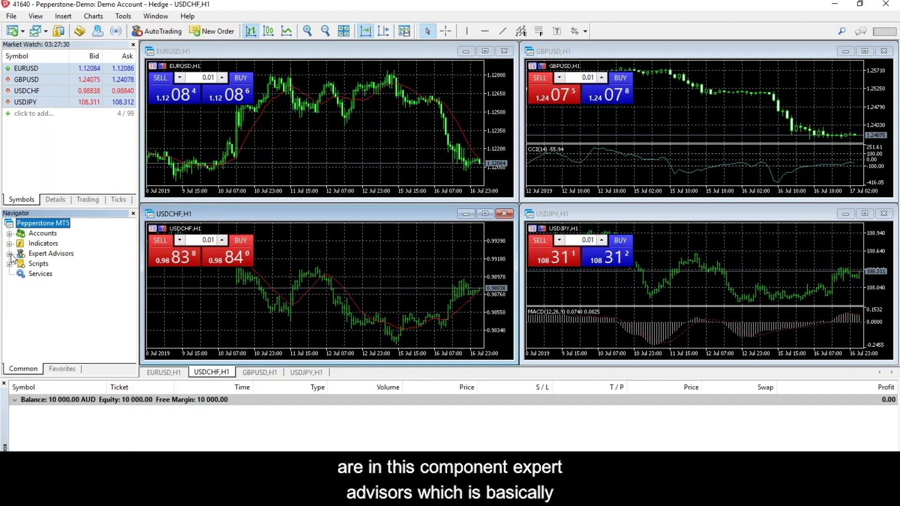
{"action": "left_click", "coordinate": [9, 254]}
{"action": "left_click", "coordinate": [9, 254]}
{"action": "left_click", "coordinate": [9, 264]}
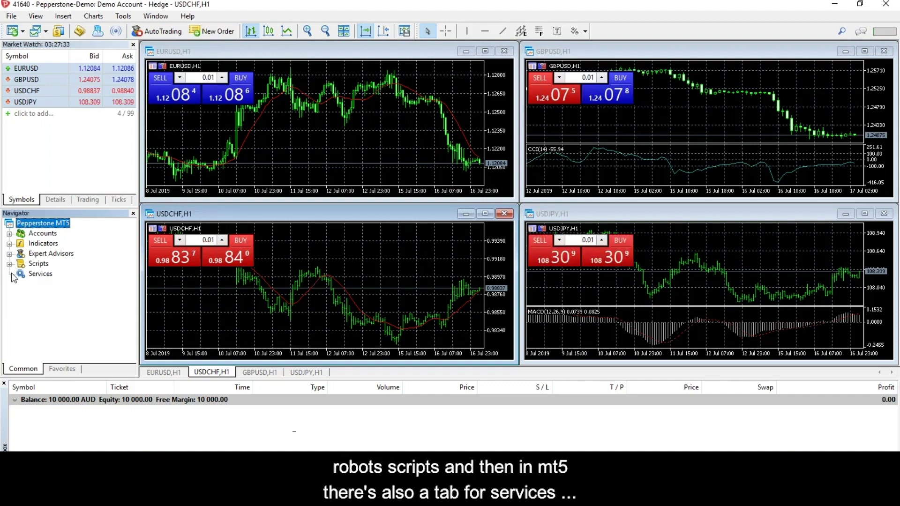
{"action": "left_click", "coordinate": [9, 264]}
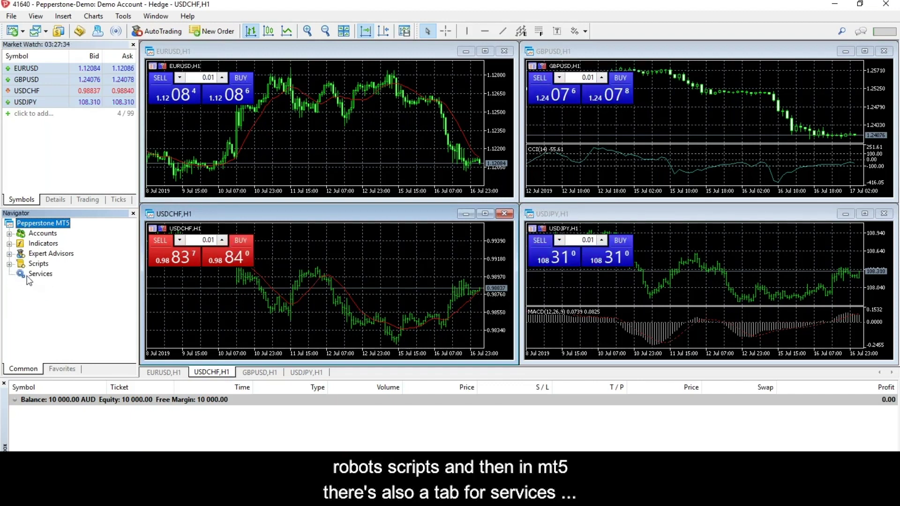
{"action": "left_click", "coordinate": [30, 276]}
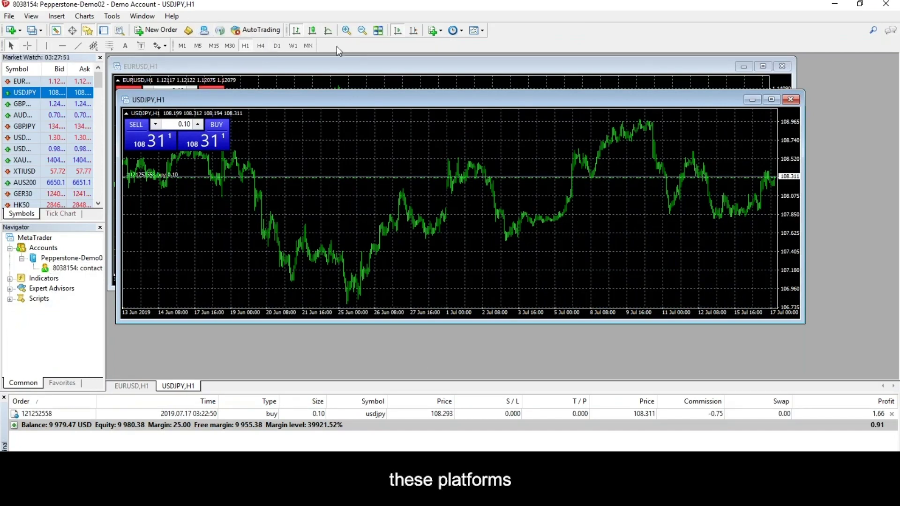
- In MetaTrader 4, tile the EURUSD and USDJPY charts side by side and widen the Market Watch and Navigator area
{"action": "left_click", "coordinate": [376, 32]}
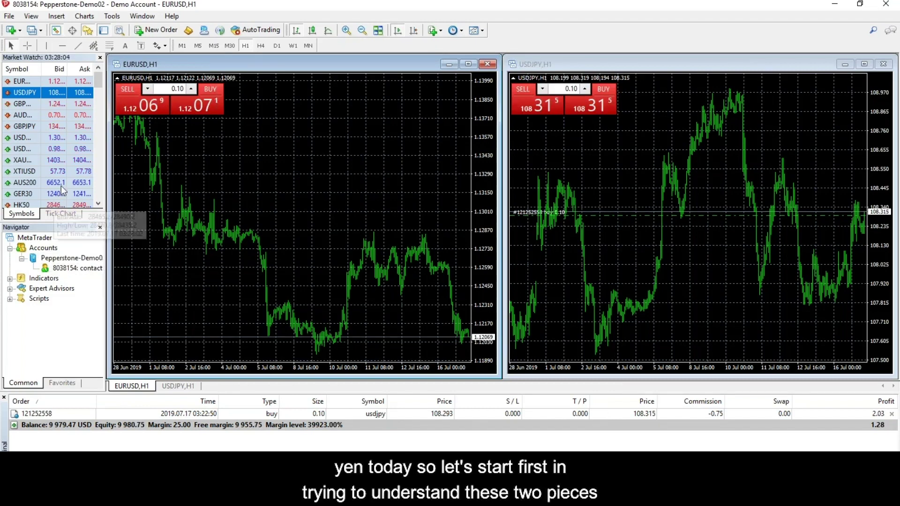
{"action": "left_click_drag", "start_coordinate": [107, 138], "coordinate": [143, 139]}
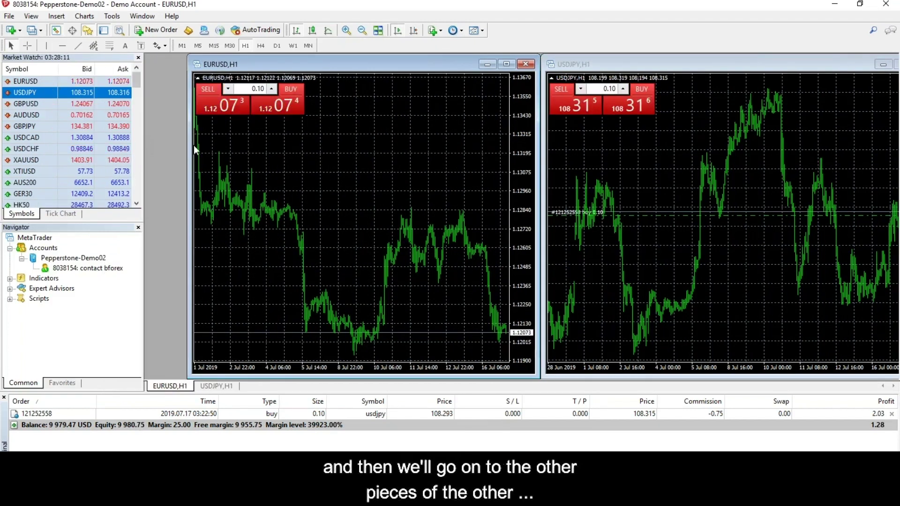
{"action": "left_click", "coordinate": [379, 30]}
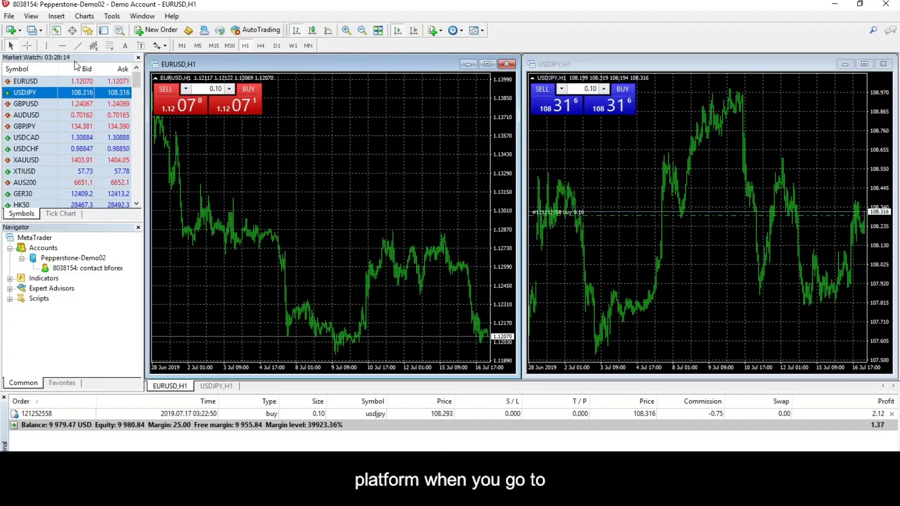
- Show all available symbols in Market Watch and look through the list to its end
{"action": "right_click", "coordinate": [37, 89]}
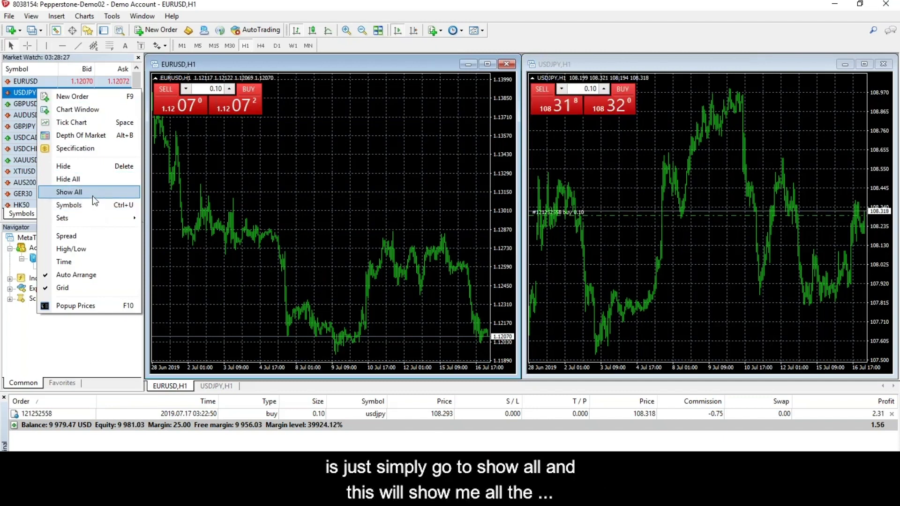
{"action": "left_click", "coordinate": [92, 196]}
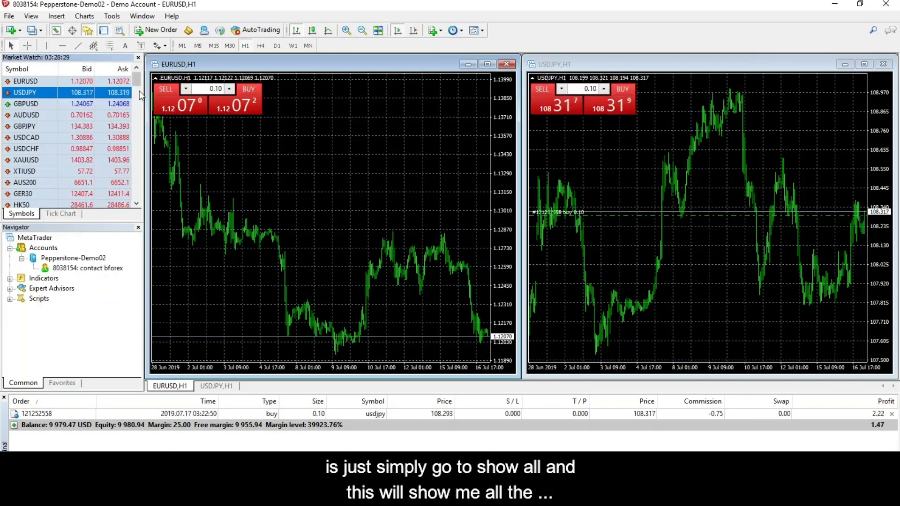
{"action": "left_click_drag", "start_coordinate": [139, 89], "coordinate": [133, 214]}
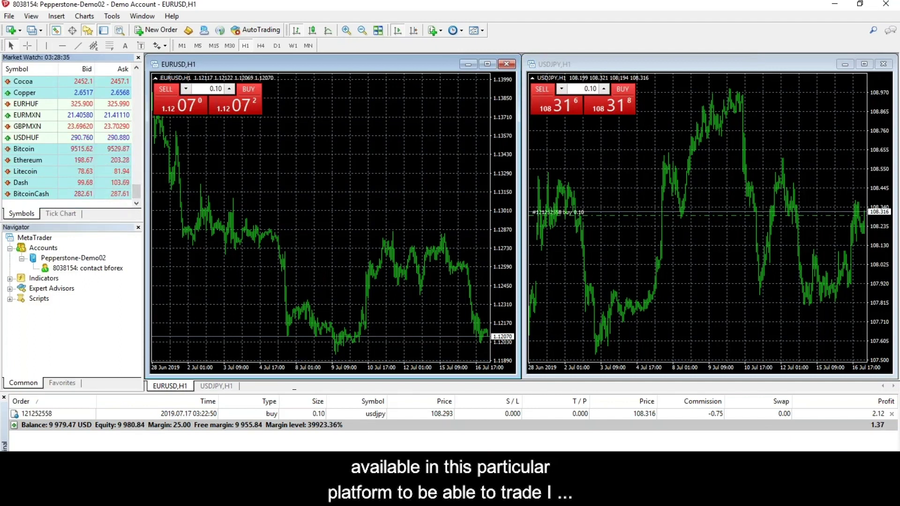
- Switch to MetaTrader 5 and show all available symbols in Market Watch
{"action": "key", "text": "alt+Tab"}
{"action": "right_click", "coordinate": [64, 121]}
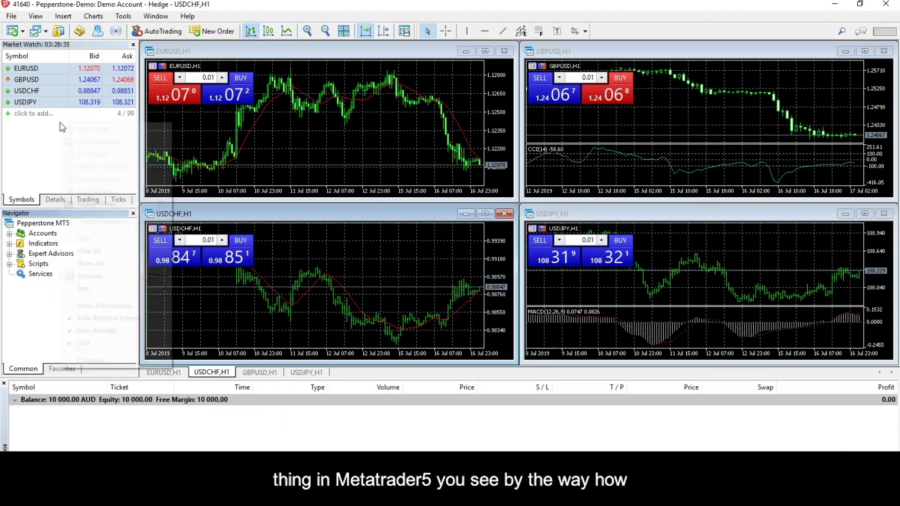
{"action": "left_click", "coordinate": [32, 117]}
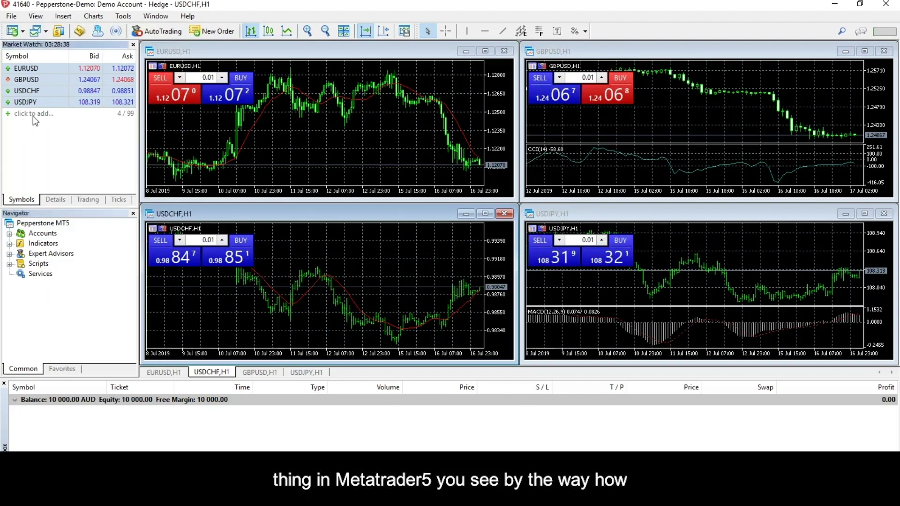
{"action": "right_click", "coordinate": [49, 71]}
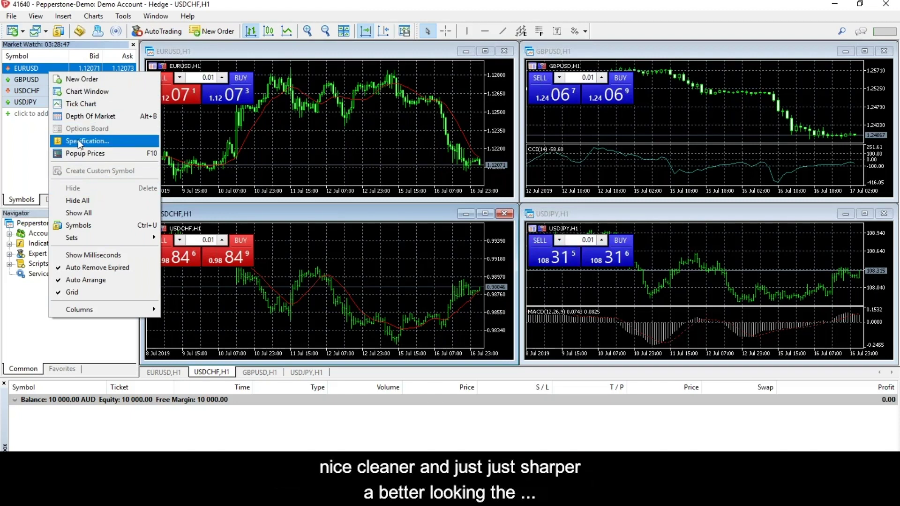
{"action": "left_click", "coordinate": [93, 213]}
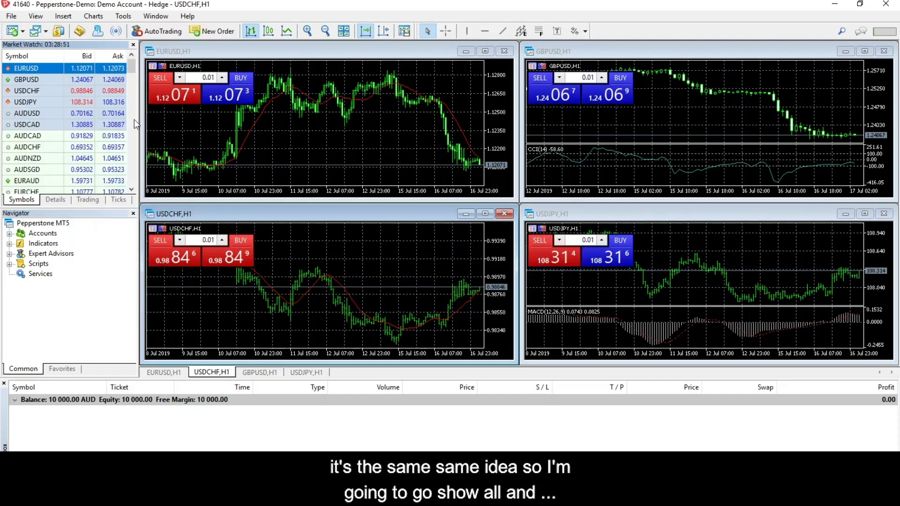
{"action": "mouse_move", "coordinate": [128, 66]}
{"action": "left_mouse_down"}
{"action": "mouse_move", "coordinate": [116, 189]}
{"action": "mouse_move", "coordinate": [137, 61]}
{"action": "left_mouse_up"}
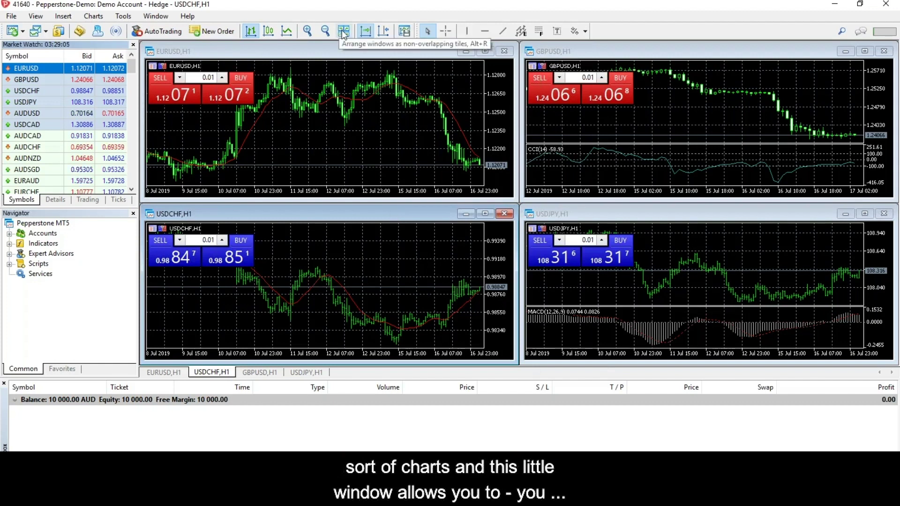
- Compare single-chart and tiled views of the open charts in MetaTrader 5, and do the same in MetaTrader 4
{"action": "left_click", "coordinate": [485, 51]}
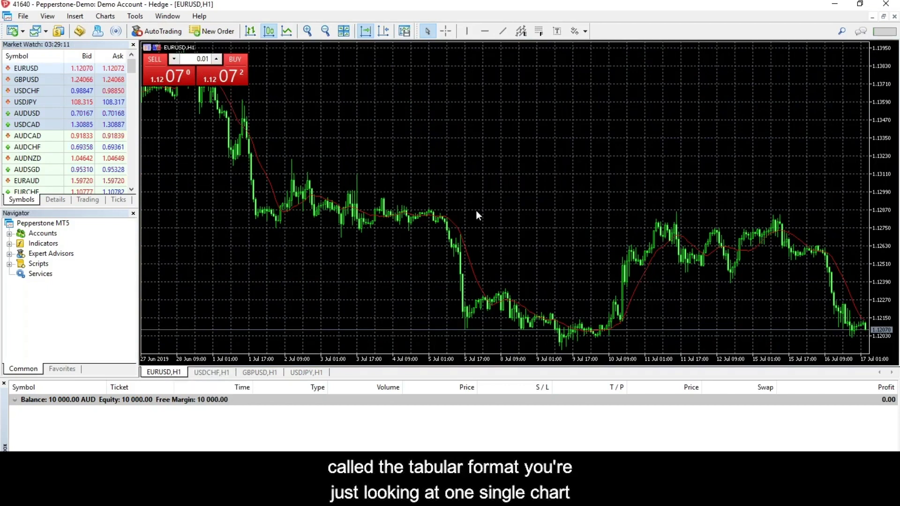
{"action": "left_click", "coordinate": [203, 373]}
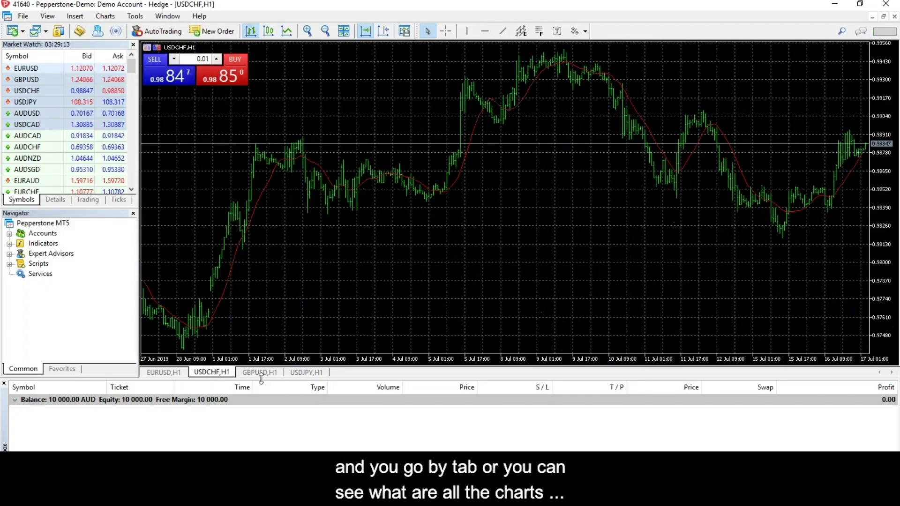
{"action": "left_click", "coordinate": [344, 31]}
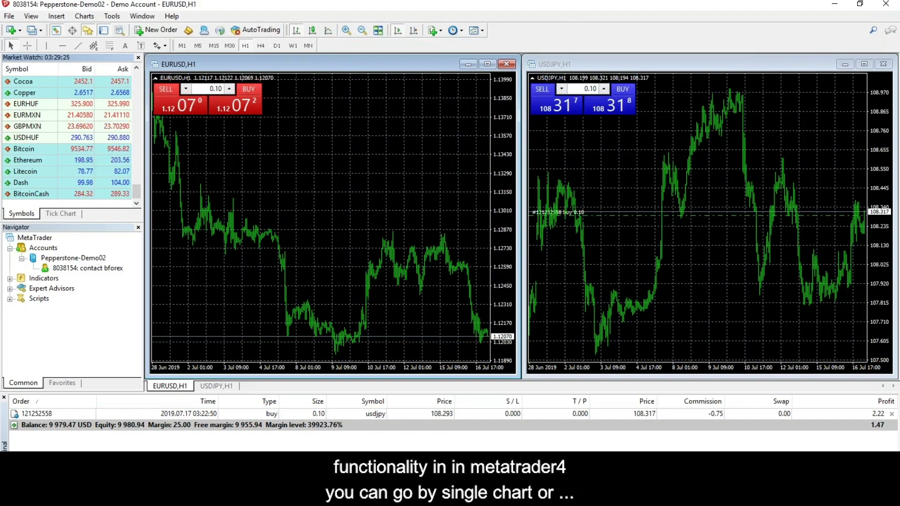
{"action": "left_click", "coordinate": [488, 64]}
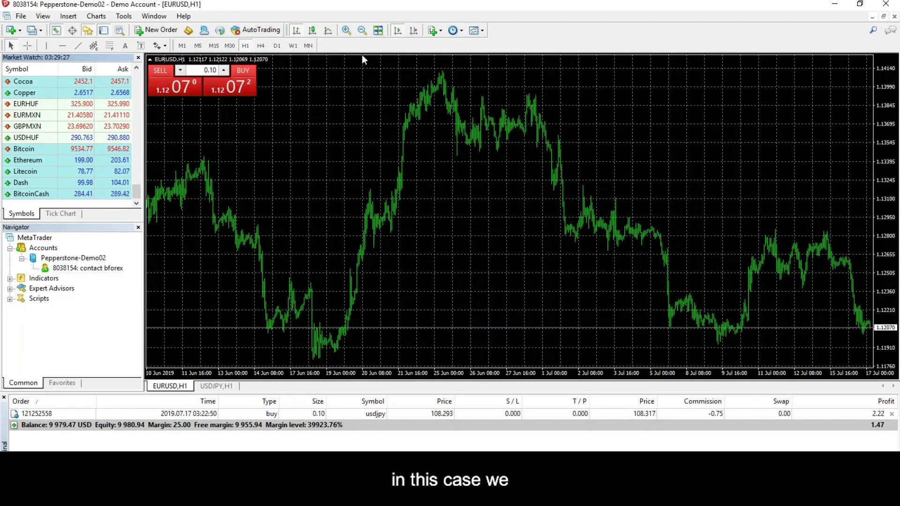
{"action": "left_click", "coordinate": [378, 30]}
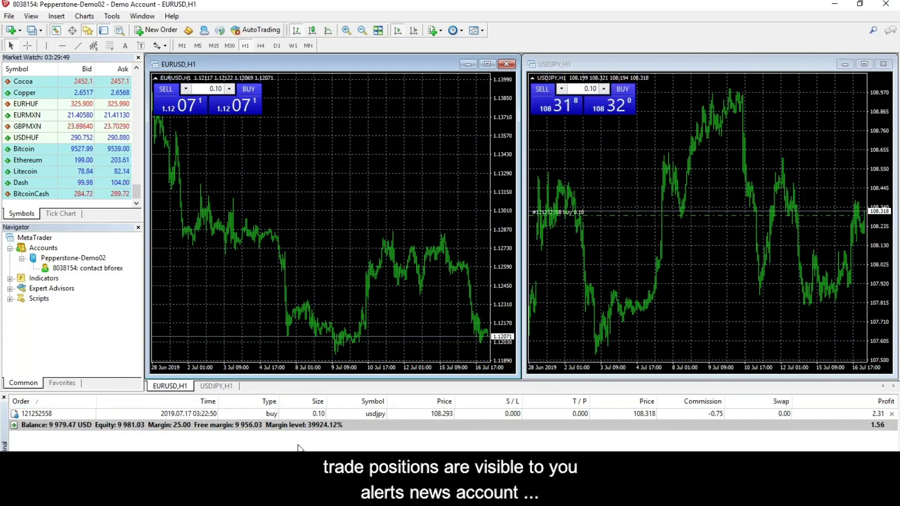
- Review the account history, journal and experts messages, and return to the list of open trades
{"action": "left_click", "coordinate": [82, 457]}
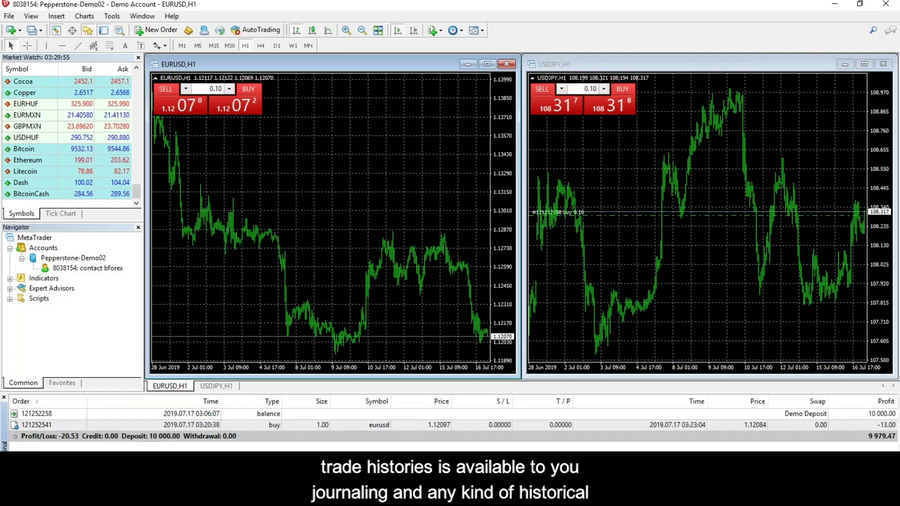
{"action": "left_click", "coordinate": [337, 457]}
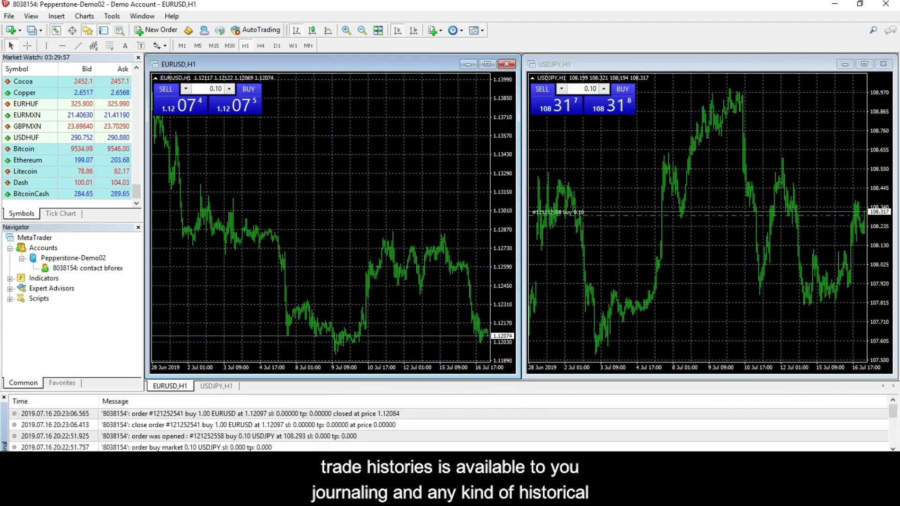
{"action": "left_click", "coordinate": [309, 457]}
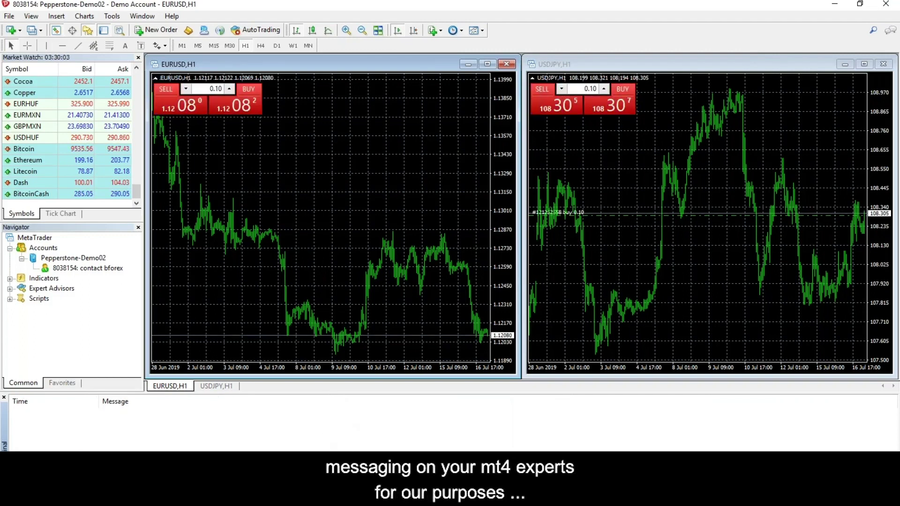
{"action": "left_click", "coordinate": [21, 458]}
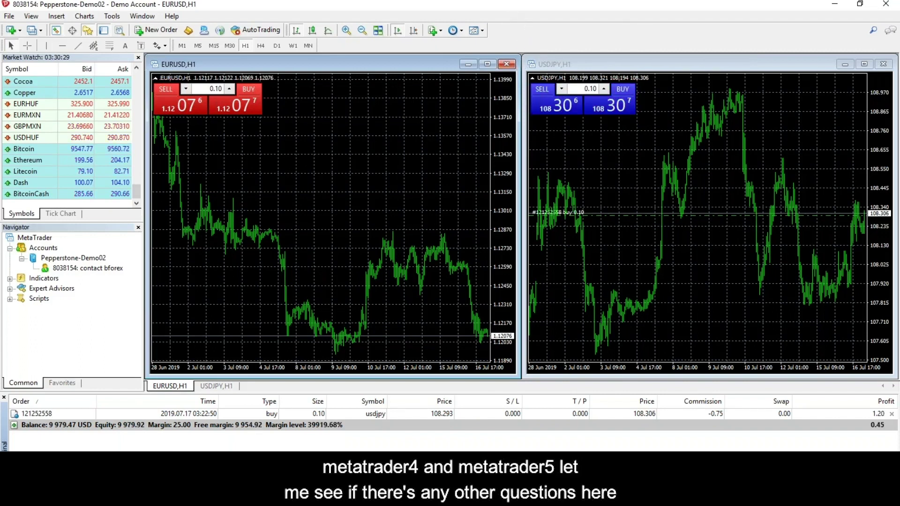
{"action": "key", "text": "alt+Tab"}
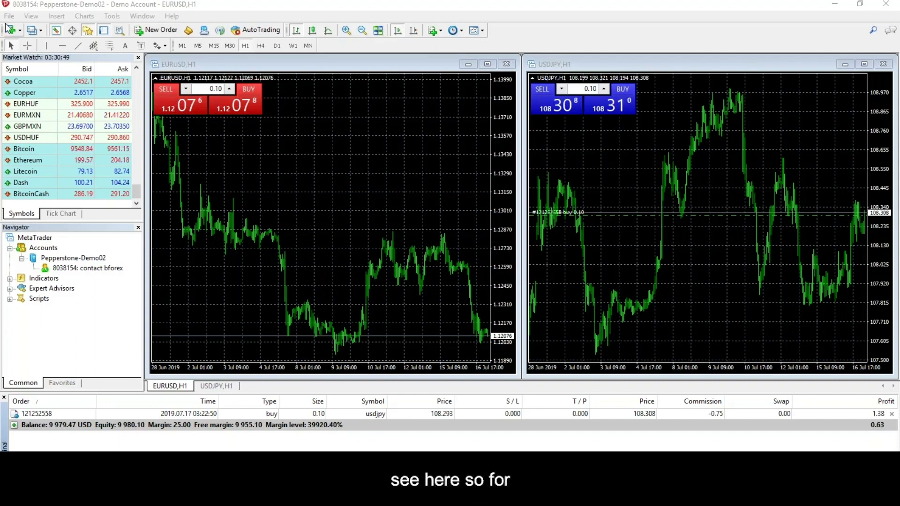
- Open a new GBPJPY chart and view the list of available chart profiles
{"action": "left_click", "coordinate": [21, 32]}
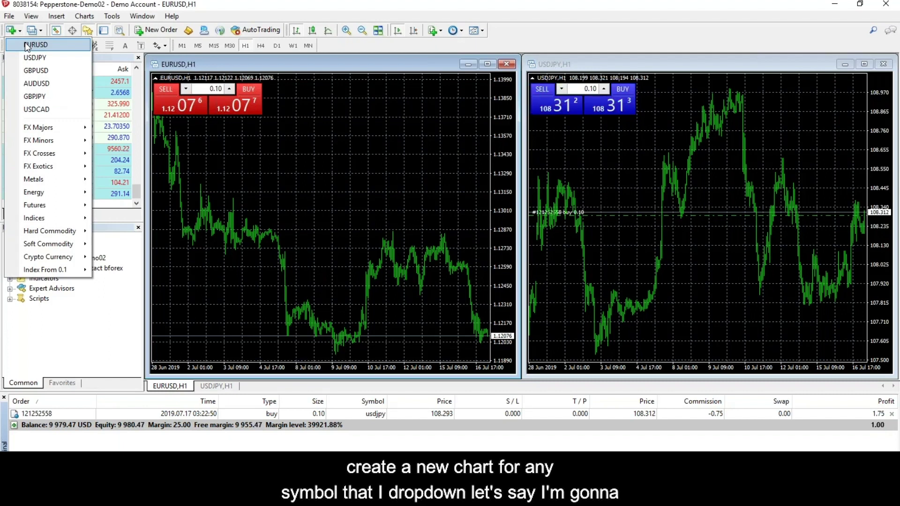
{"action": "left_click", "coordinate": [36, 96]}
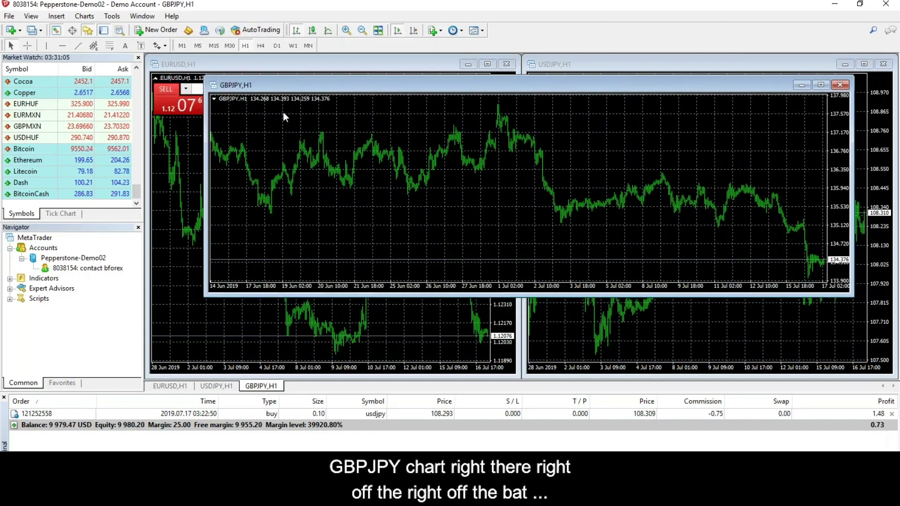
{"action": "left_click", "coordinate": [42, 31]}
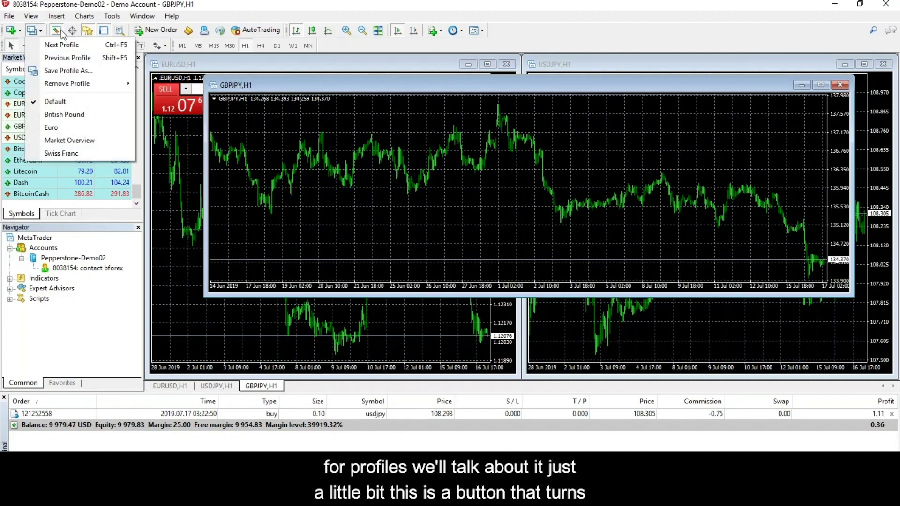
{"action": "left_click", "coordinate": [58, 31]}
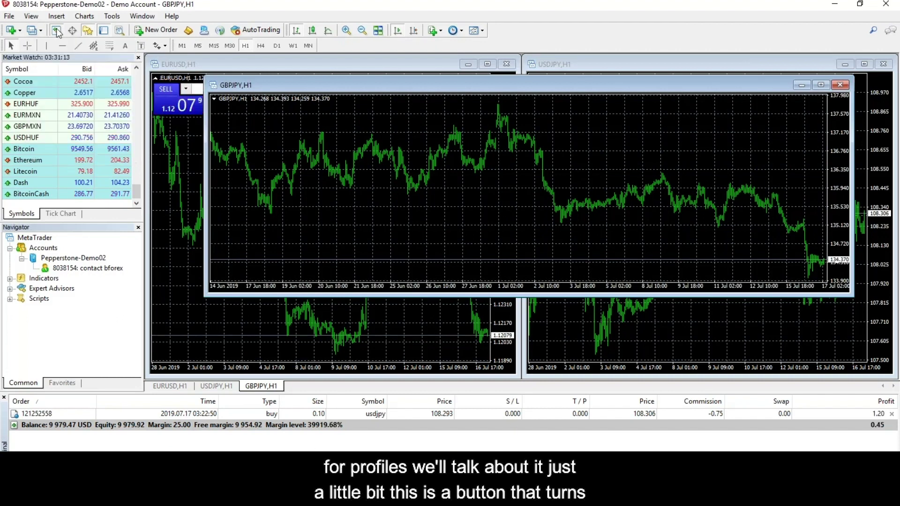
- Try switching Market Watch, the Data Window, the Navigator and the Terminal on and off, restoring the original layout
{"action": "left_click", "coordinate": [56, 31]}
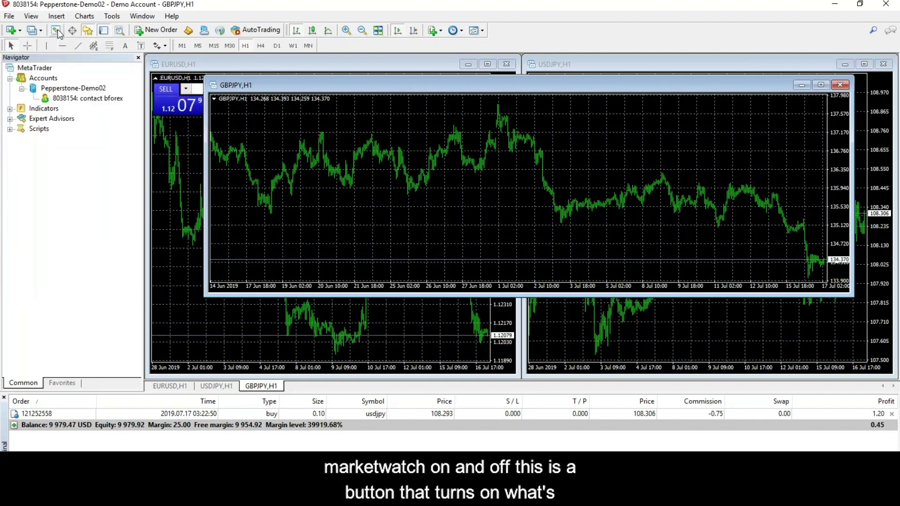
{"action": "left_click", "coordinate": [57, 31]}
{"action": "left_click", "coordinate": [72, 31]}
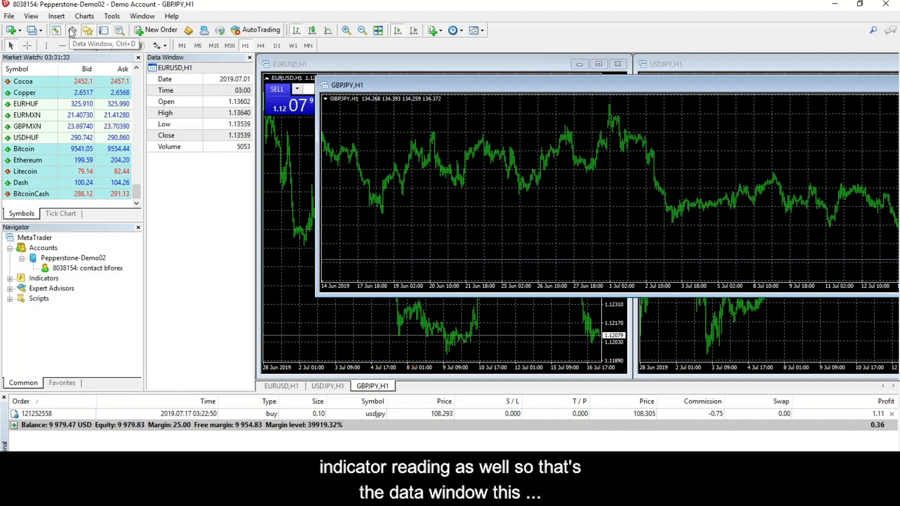
{"action": "left_click", "coordinate": [88, 31]}
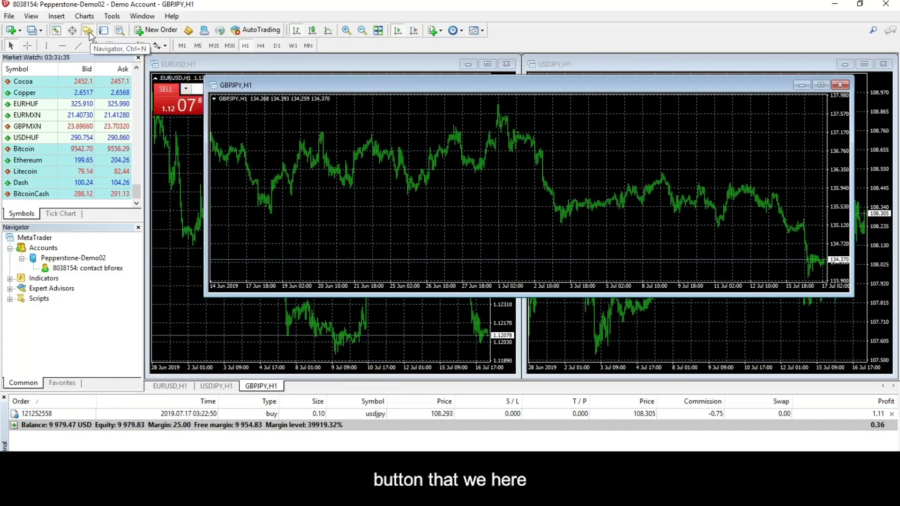
{"action": "left_click", "coordinate": [89, 33]}
{"action": "left_click", "coordinate": [89, 33]}
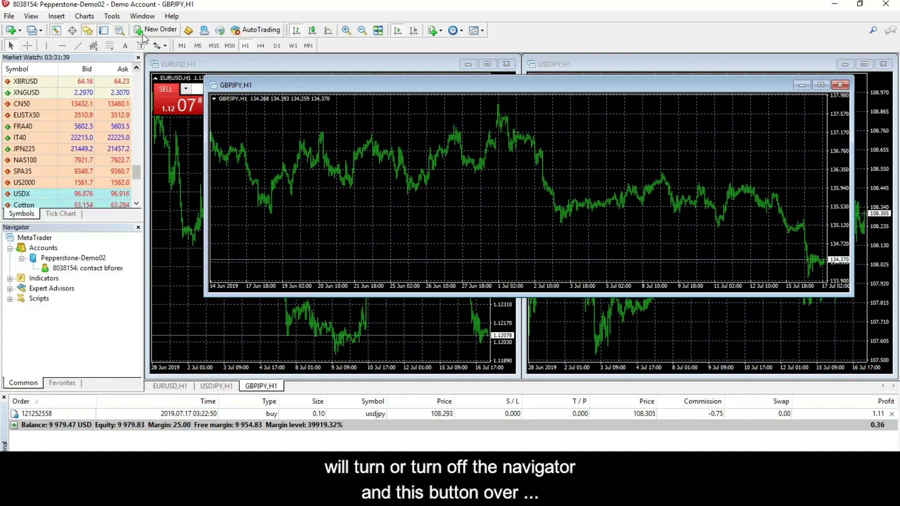
{"action": "left_click", "coordinate": [102, 32]}
{"action": "left_click", "coordinate": [103, 32]}
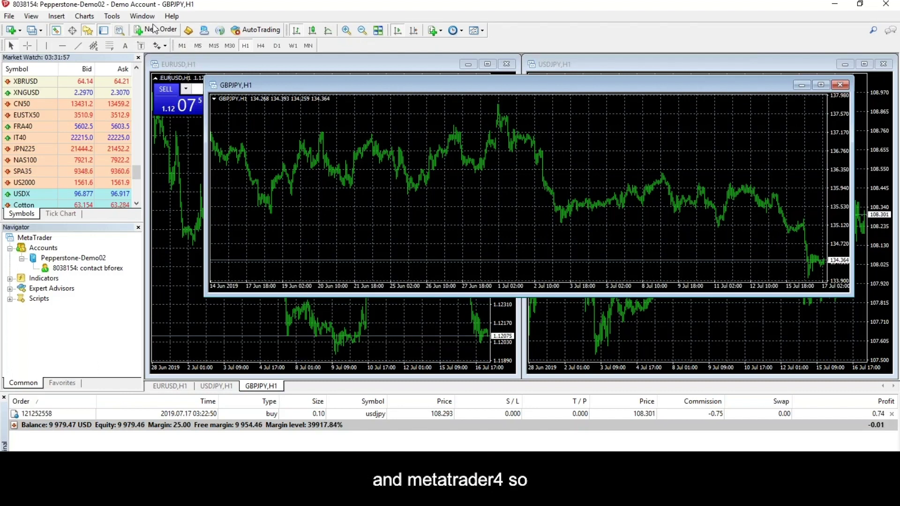
- Examine the New Order window for the active GBPJPY chart and dismiss it without placing a trade
{"action": "left_click", "coordinate": [155, 30]}
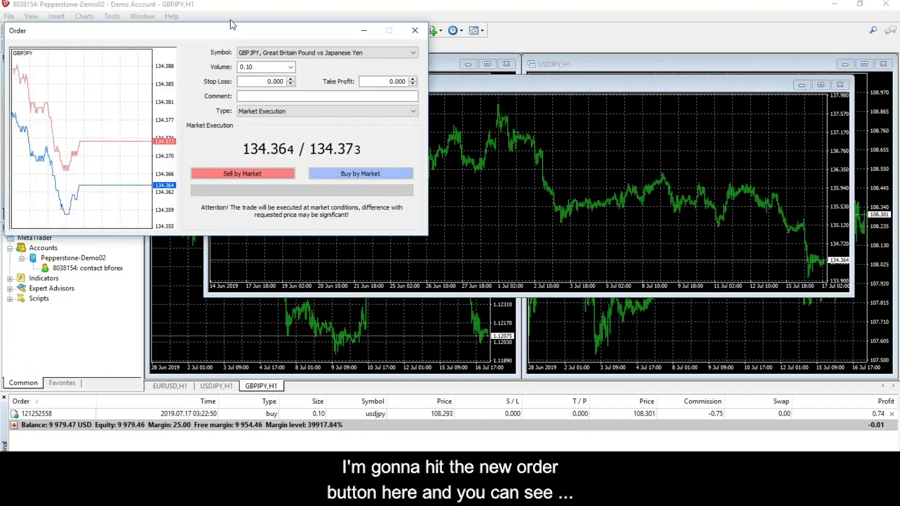
{"action": "left_click_drag", "start_coordinate": [327, 36], "coordinate": [401, 84]}
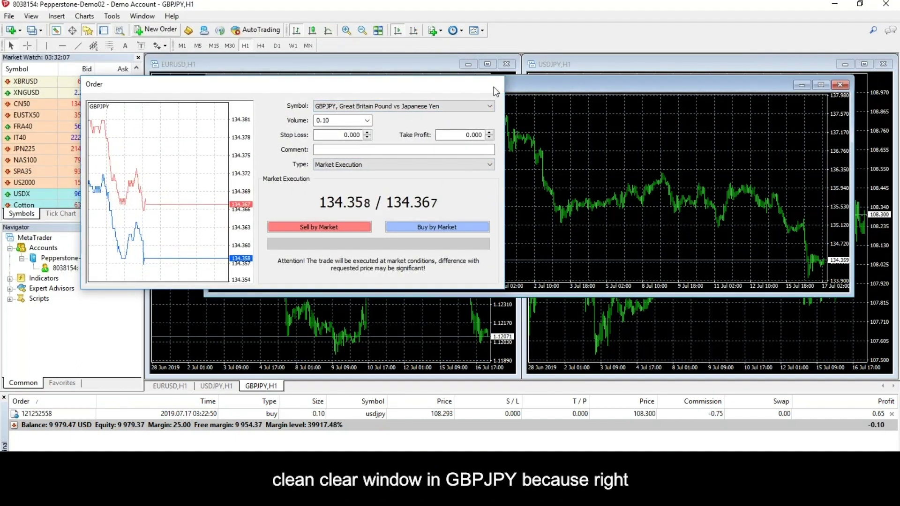
{"action": "left_click", "coordinate": [493, 87]}
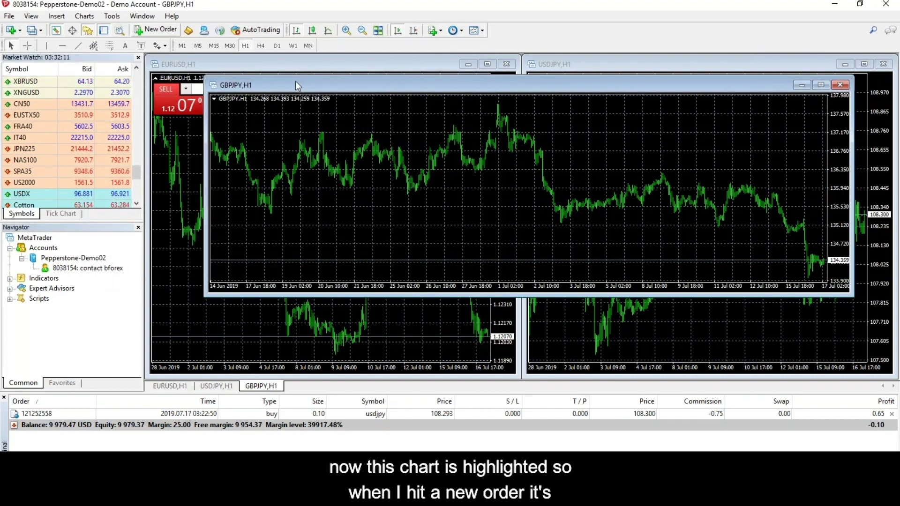
- Show the one-click trading panel on the GBPJPY chart and close that chart
{"action": "left_click", "coordinate": [215, 101]}
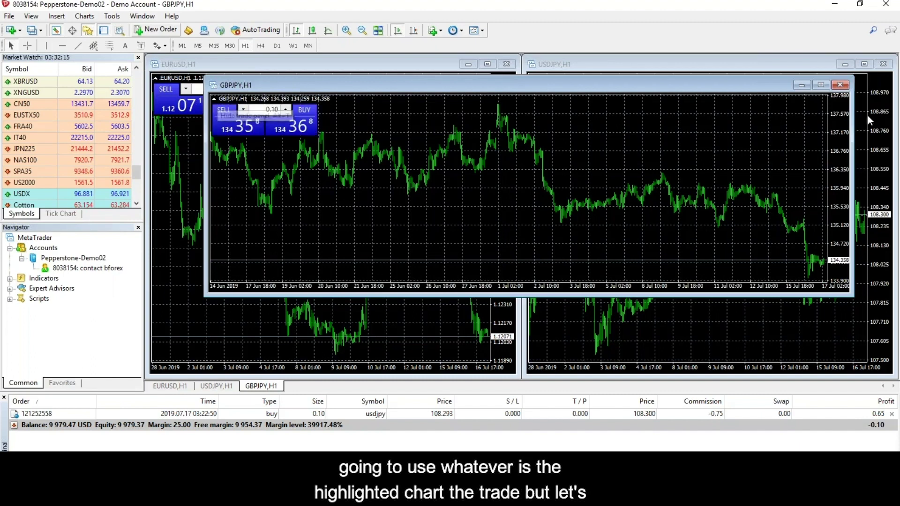
{"action": "left_click", "coordinate": [839, 85]}
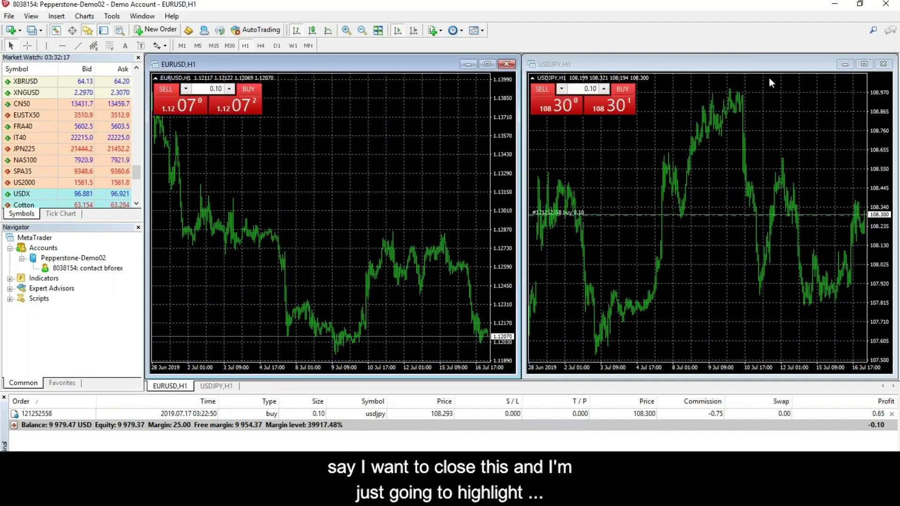
- Start a new order for the USDJPY chart and look through the tradable symbols, keeping USDJPY
{"action": "left_click", "coordinate": [633, 67]}
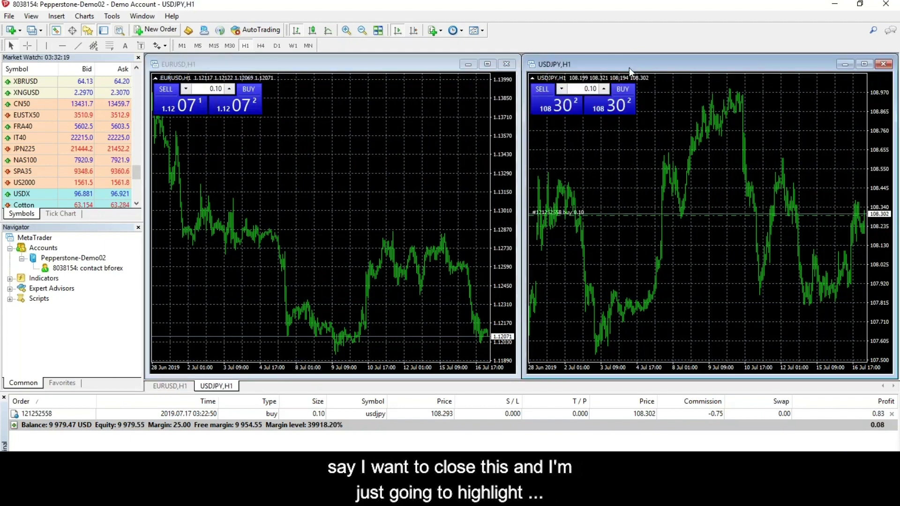
{"action": "left_click", "coordinate": [146, 33]}
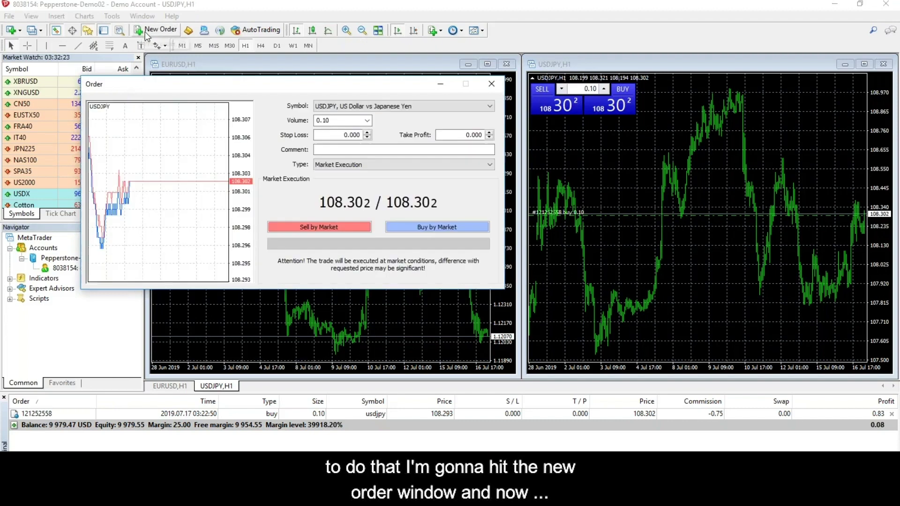
{"action": "left_click", "coordinate": [491, 104]}
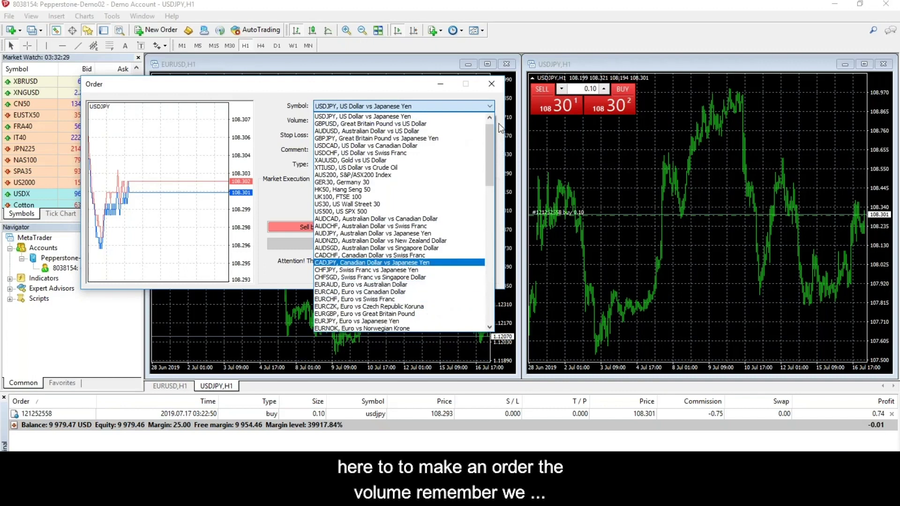
{"action": "left_click", "coordinate": [469, 96]}
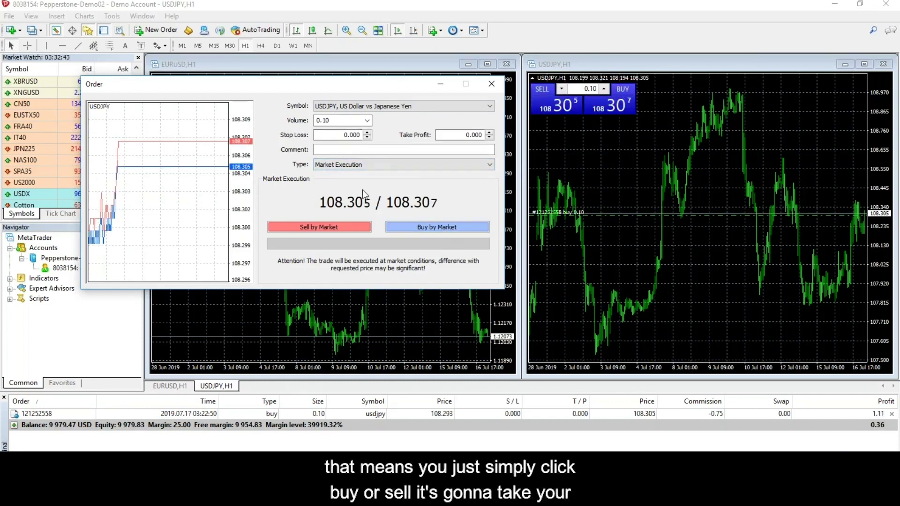
- Place a pending Buy Limit order for 0.10 lots of USDJPY at price 108.25
{"action": "left_click", "coordinate": [491, 164]}
{"action": "left_click", "coordinate": [474, 177]}
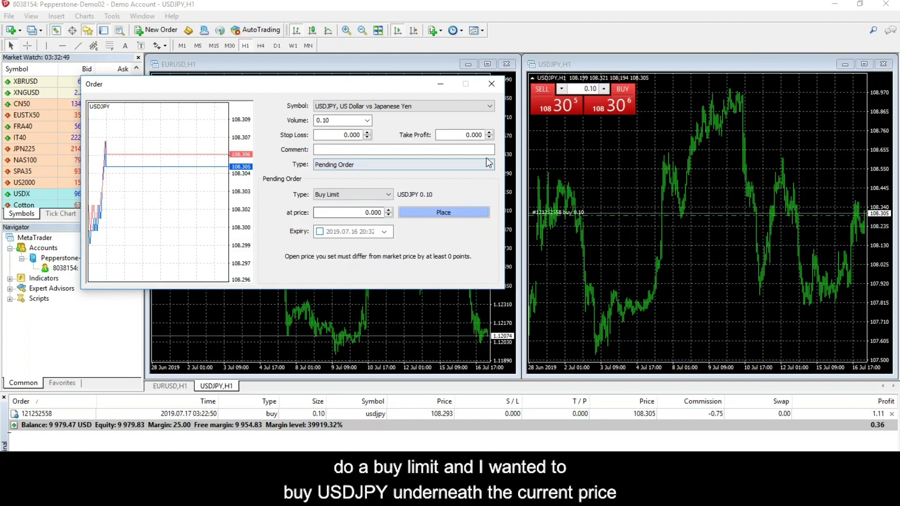
{"action": "left_click", "coordinate": [358, 214]}
{"action": "type", "text": "108.25"}
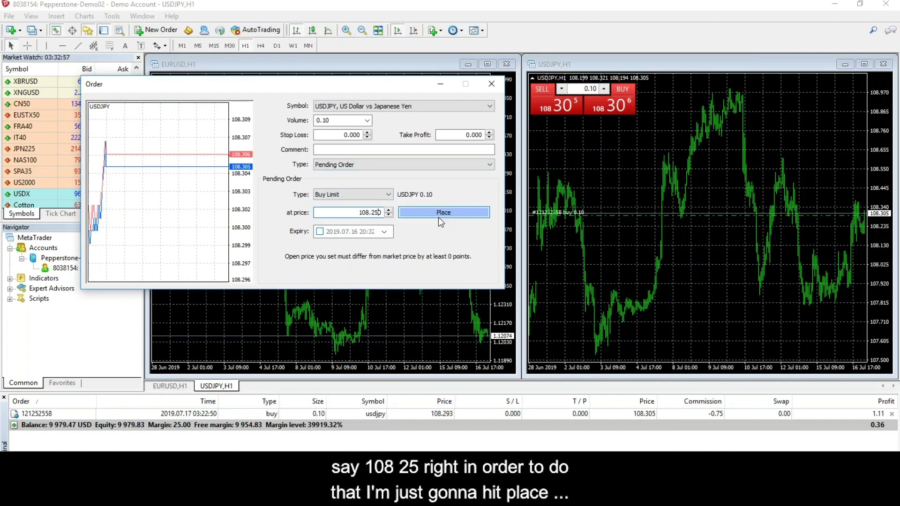
{"action": "left_click", "coordinate": [468, 214]}
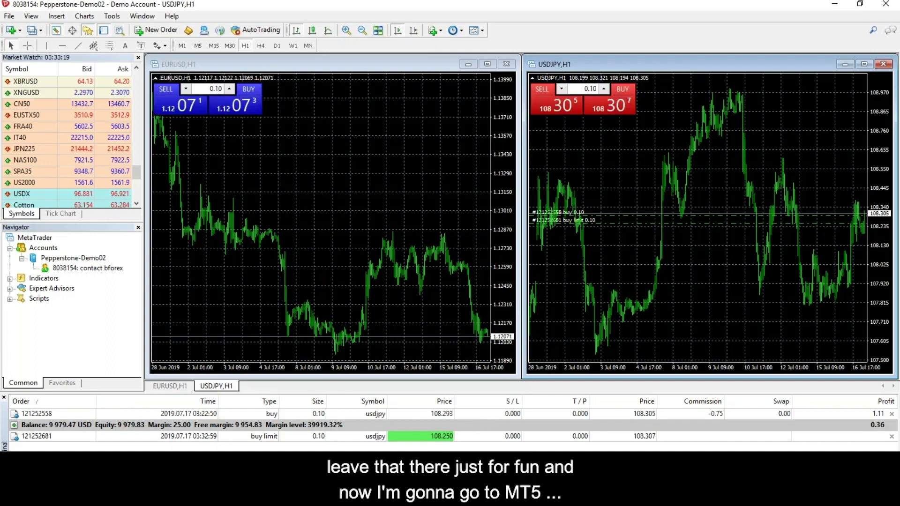
- Switch to MetaTrader 5, dismiss the EURUSD order window and start a new order for the USDJPY chart instead
{"action": "key", "text": "alt+Tab"}
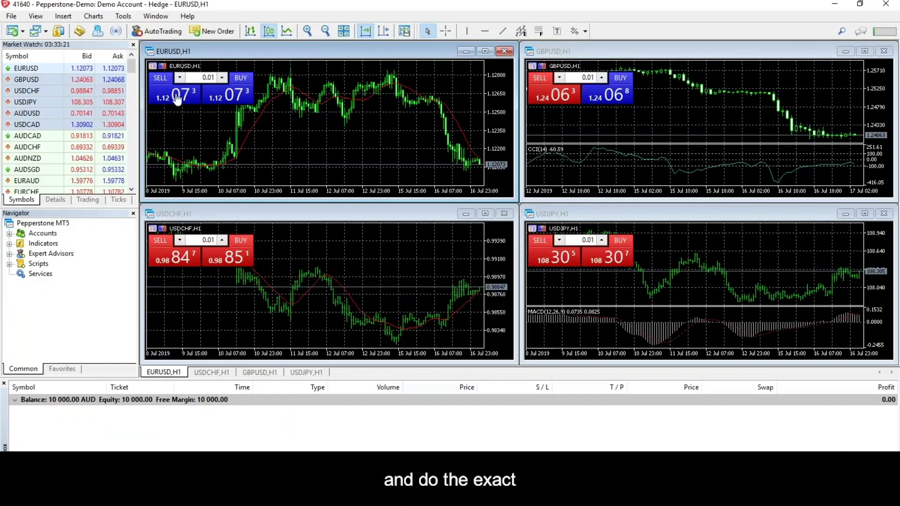
{"action": "left_click", "coordinate": [207, 32]}
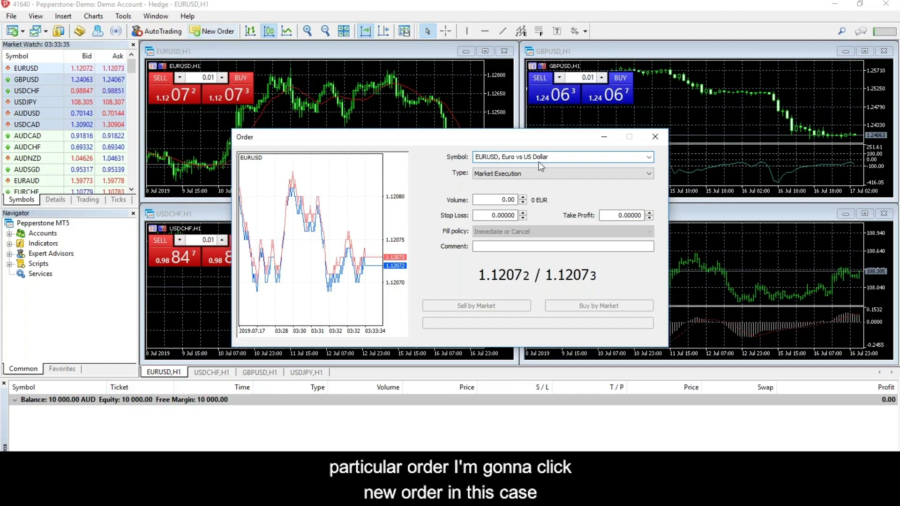
{"action": "left_click", "coordinate": [655, 137]}
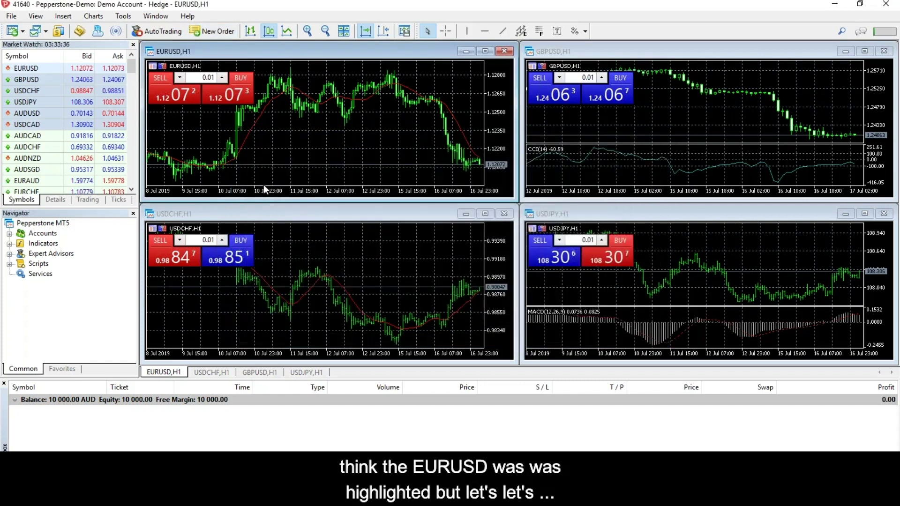
{"action": "left_click", "coordinate": [704, 214]}
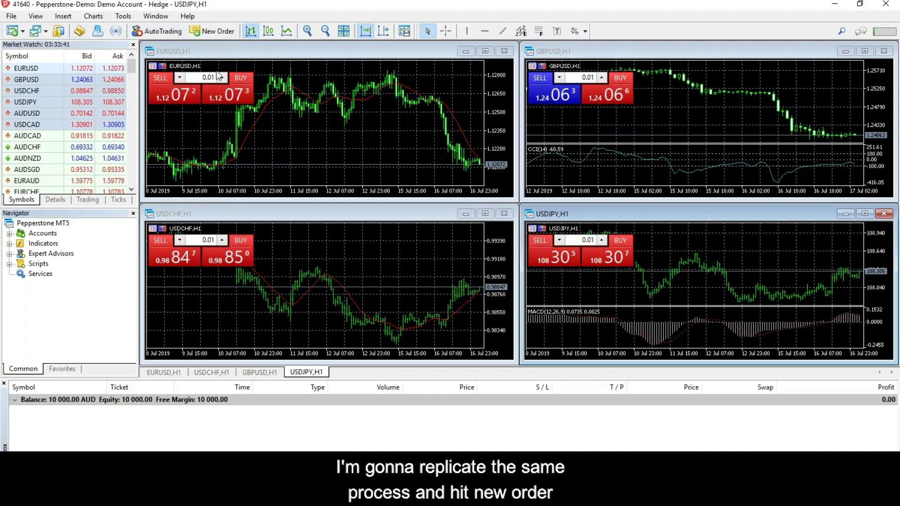
{"action": "left_click", "coordinate": [209, 32]}
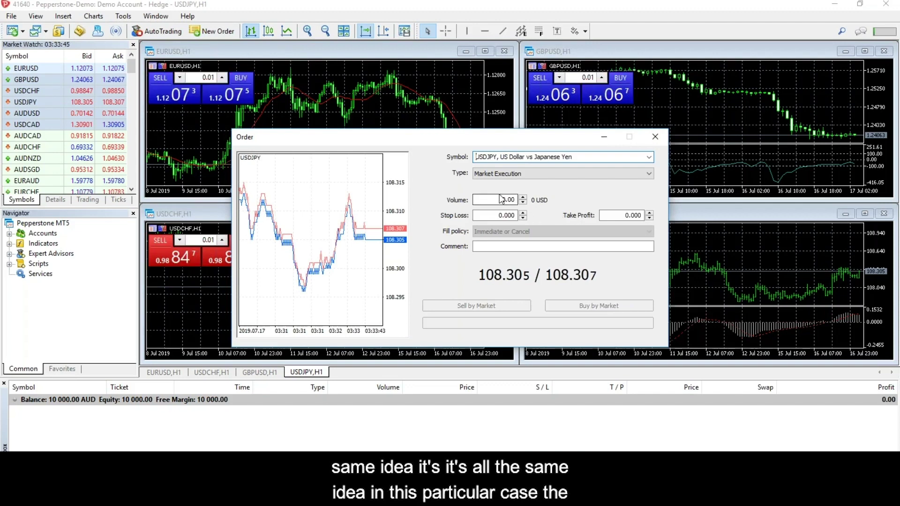
- Set the volume of the USDJPY market order to 0.01
{"action": "double_click", "coordinate": [513, 200]}
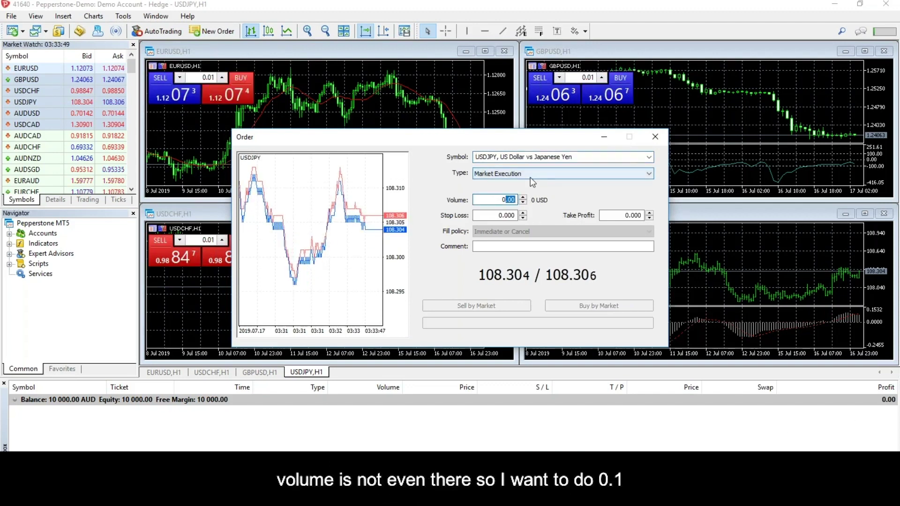
{"action": "type", "text": "1"}
{"action": "key", "text": "BackSpace"}
{"action": "type", "text": "0"}
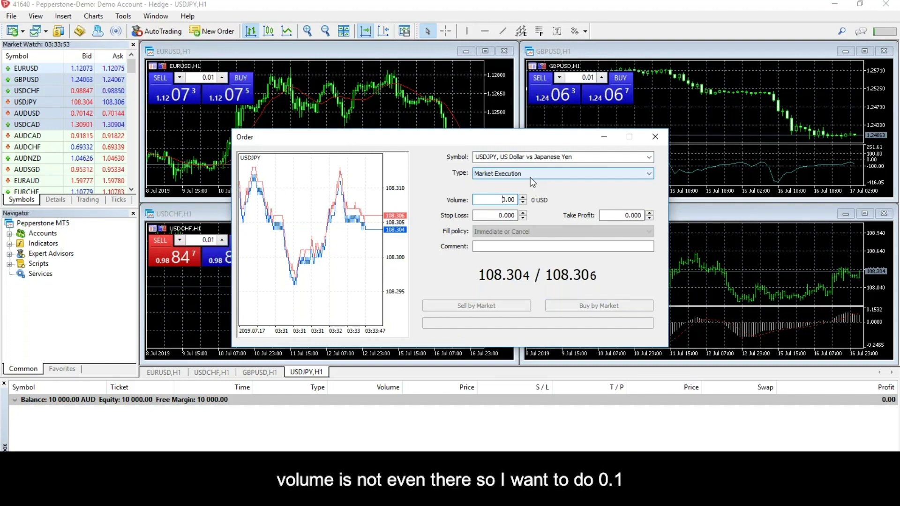
{"action": "key", "text": "Right"}
{"action": "key", "text": "Right"}
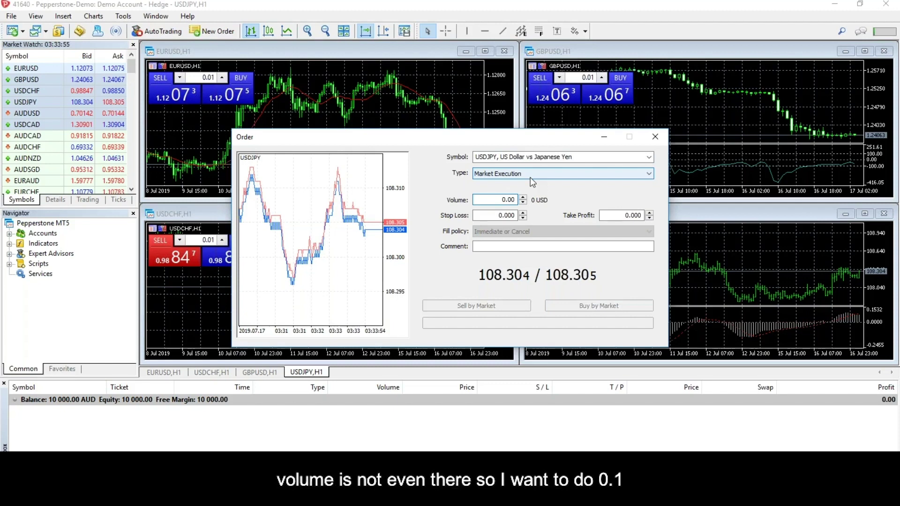
{"action": "type", "text": "1"}
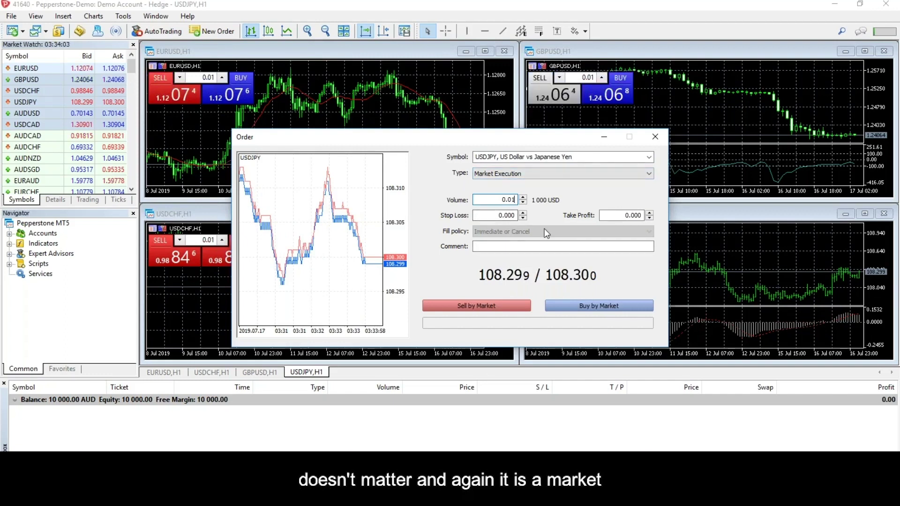
- Make the USDJPY order a pending Buy Limit order at price 108.250
{"action": "left_click", "coordinate": [648, 174]}
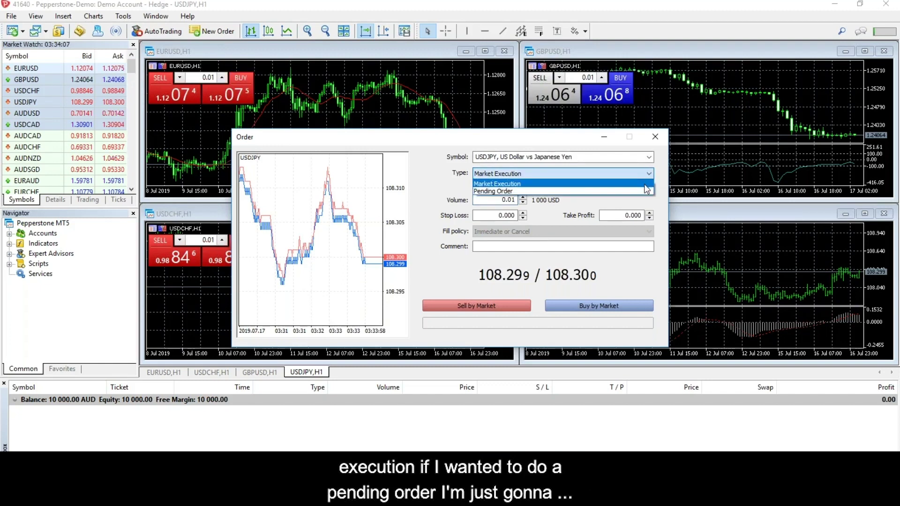
{"action": "left_click", "coordinate": [644, 190]}
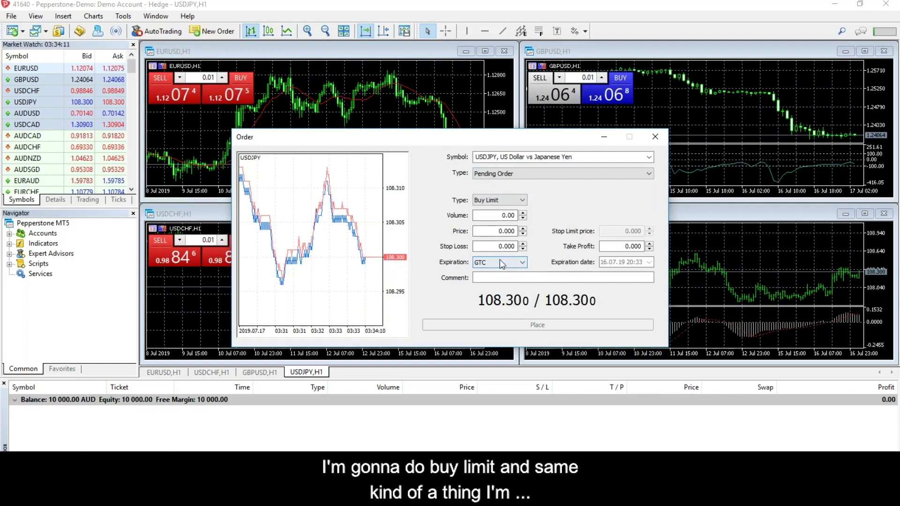
{"action": "left_click", "coordinate": [493, 230]}
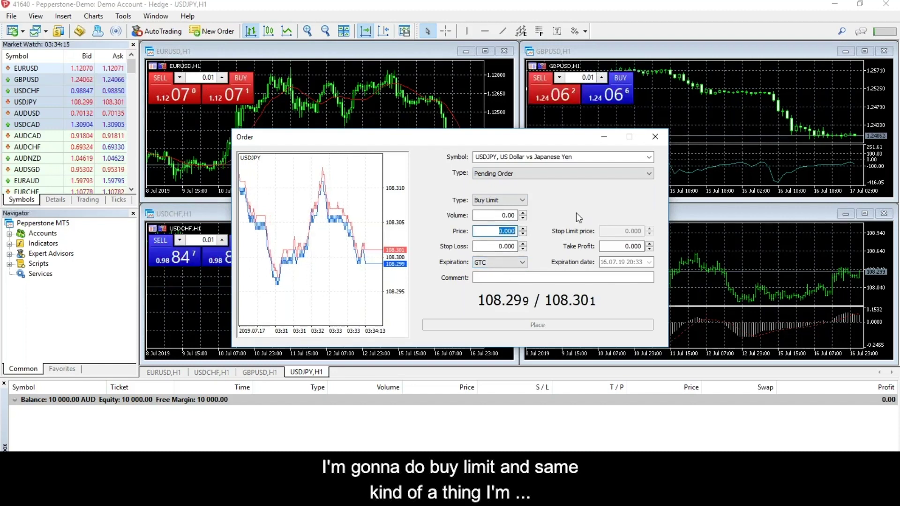
{"action": "type", "text": "108.25"}
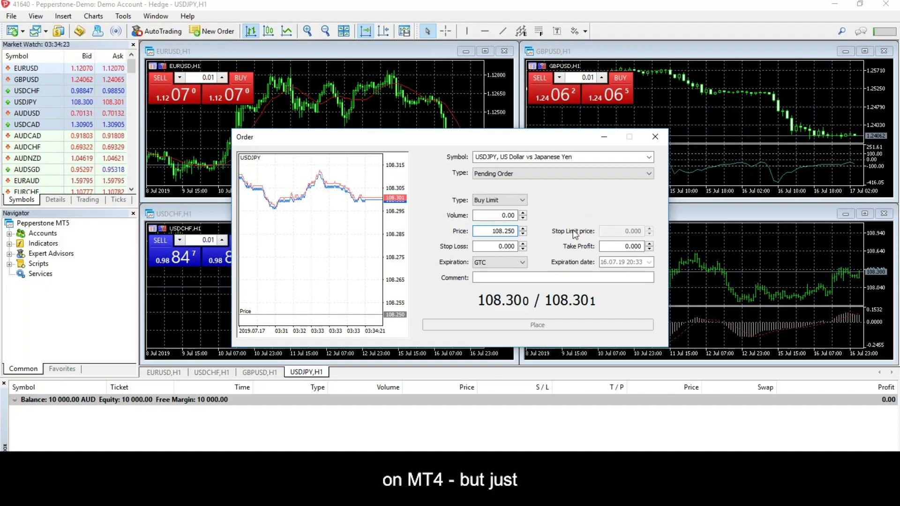
- Attach a stop loss of 108.000 and a take profit of 108.500 to the pending order
{"action": "left_click", "coordinate": [496, 243]}
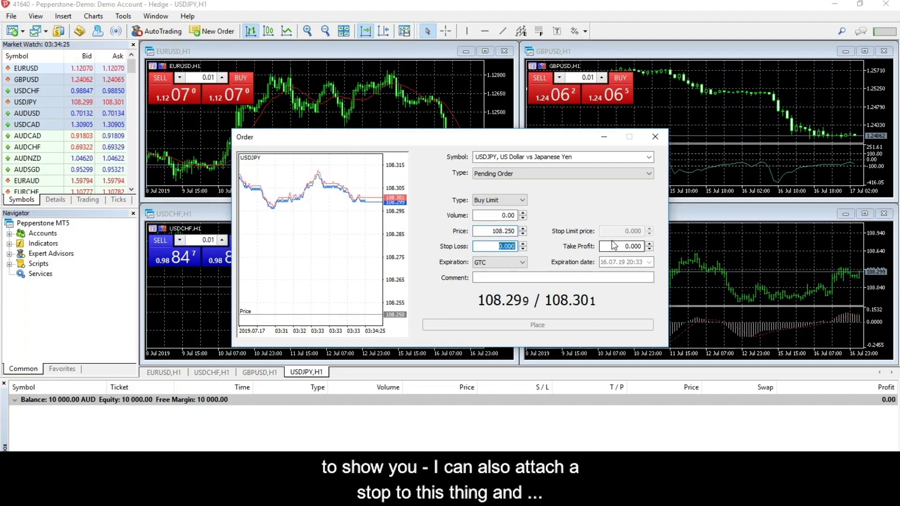
{"action": "type", "text": "108.000"}
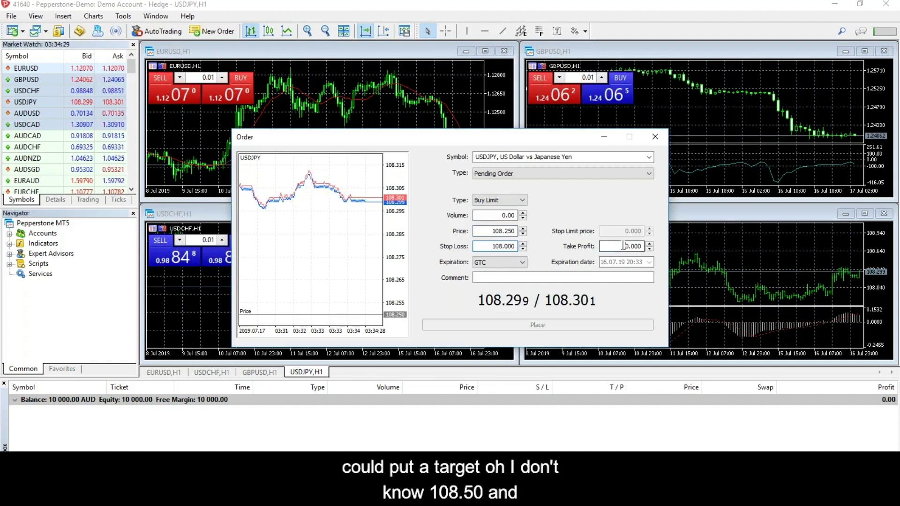
{"action": "left_click", "coordinate": [614, 246]}
{"action": "type", "text": "108"}
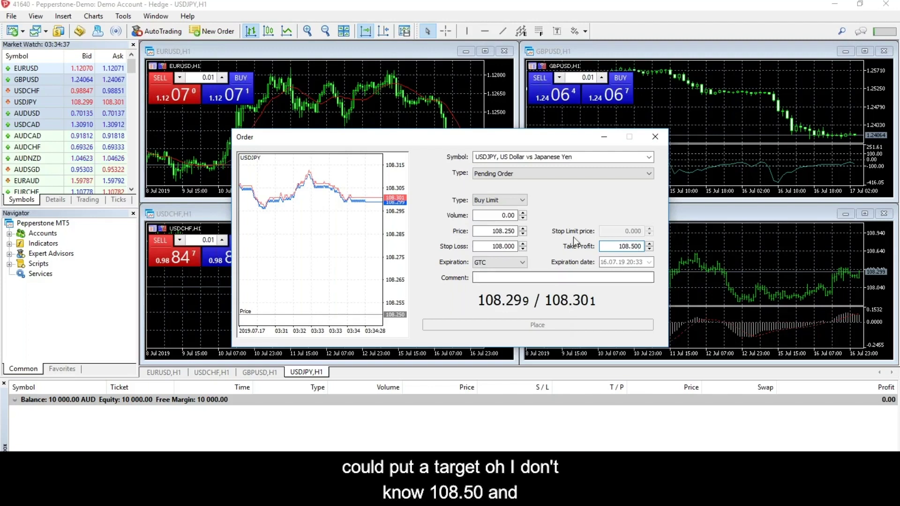
- Set the pending order's volume to 0.01, place the order and dismiss its confirmation
{"action": "left_click", "coordinate": [522, 212]}
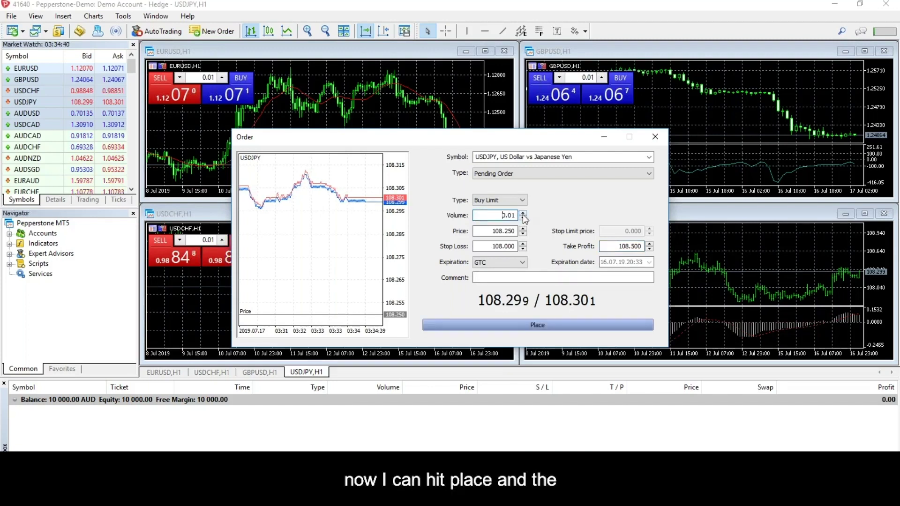
{"action": "left_click", "coordinate": [573, 326]}
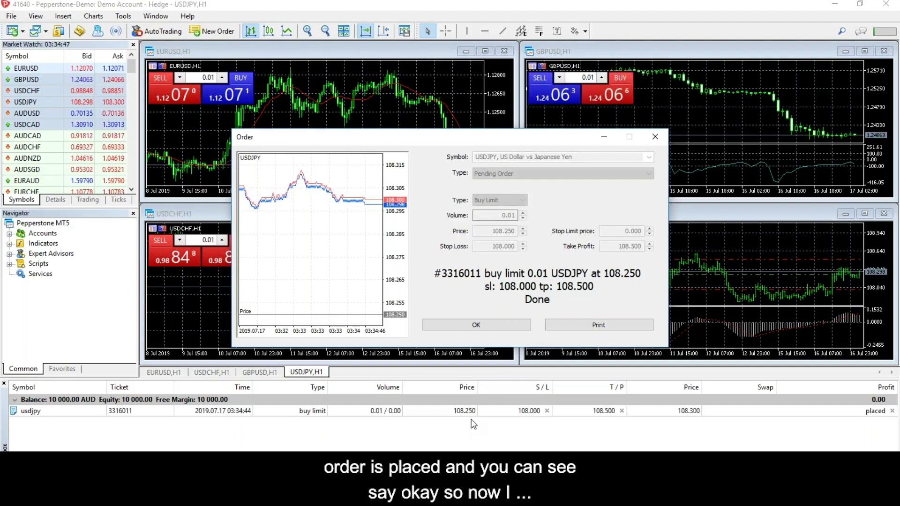
{"action": "left_click", "coordinate": [505, 323]}
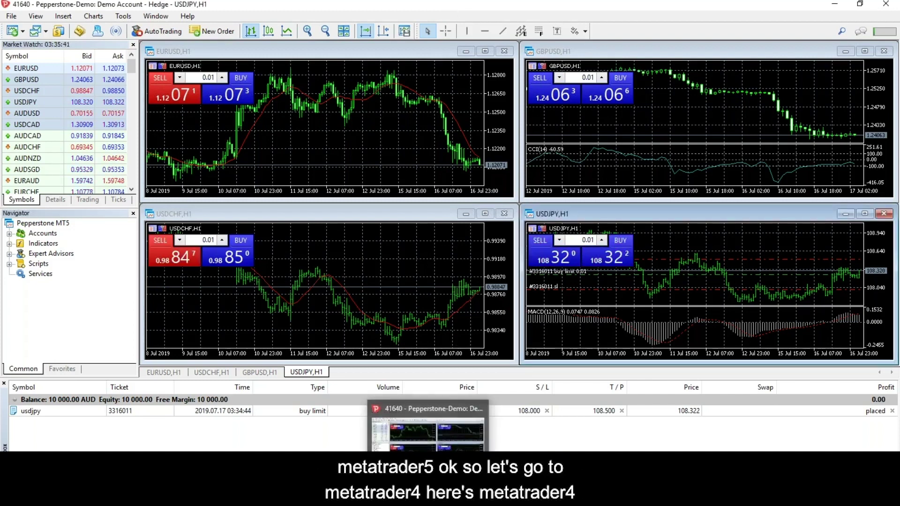
- Switch to MetaTrader 4 and display both the USDJPY and EURUSD charts as line graphs
{"action": "left_click", "coordinate": [428, 497]}
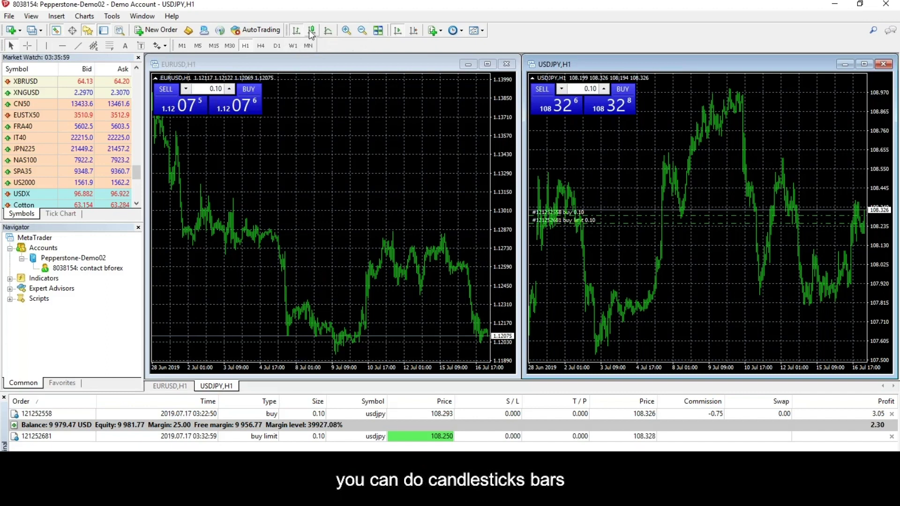
{"action": "left_click", "coordinate": [328, 30]}
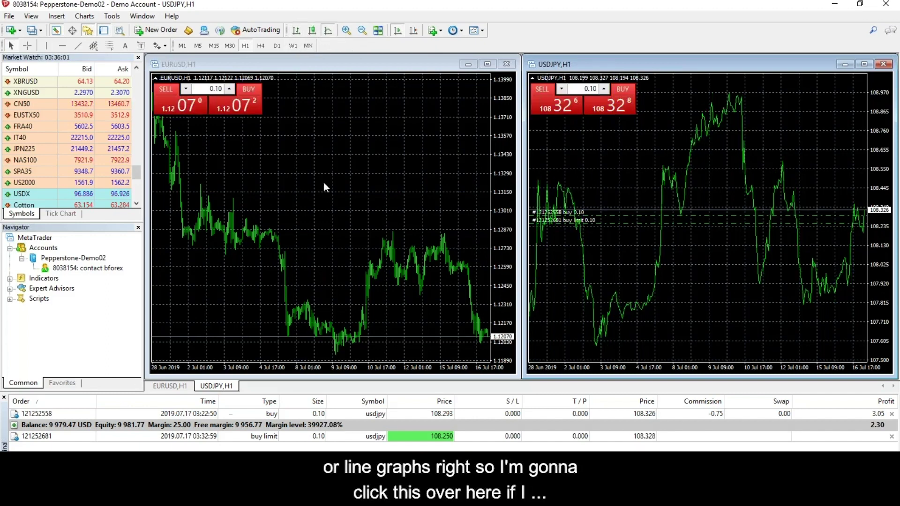
{"action": "left_click", "coordinate": [330, 138]}
{"action": "left_click", "coordinate": [328, 30]}
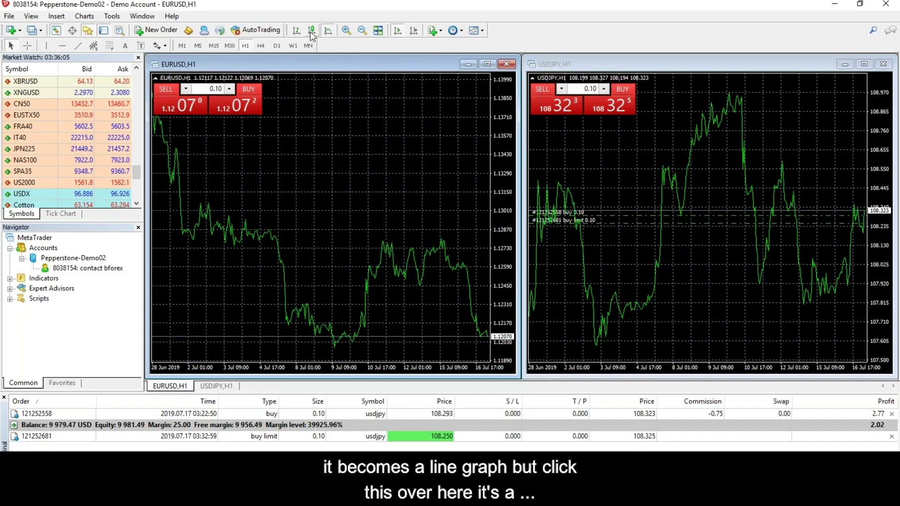
- Show the EURUSD chart as candlesticks, enlarge its candles and change it to a bar chart
{"action": "left_click", "coordinate": [311, 33]}
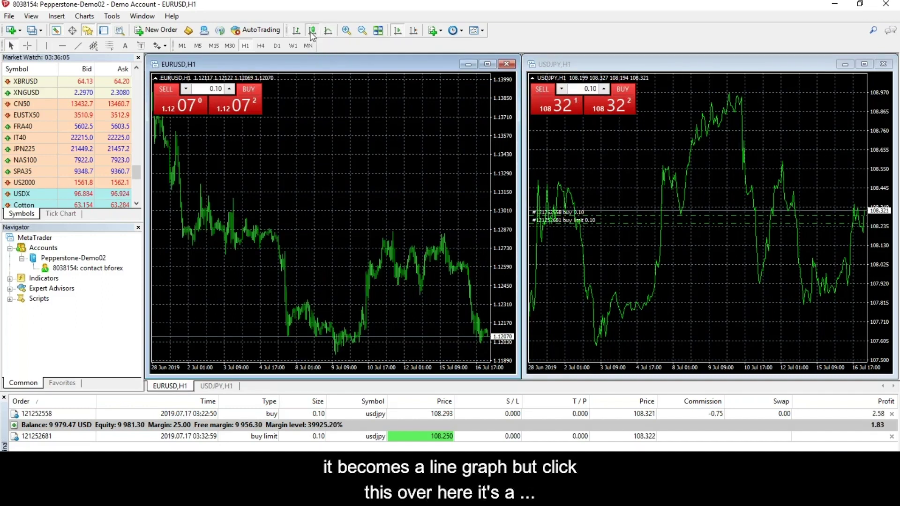
{"action": "left_click", "coordinate": [346, 31]}
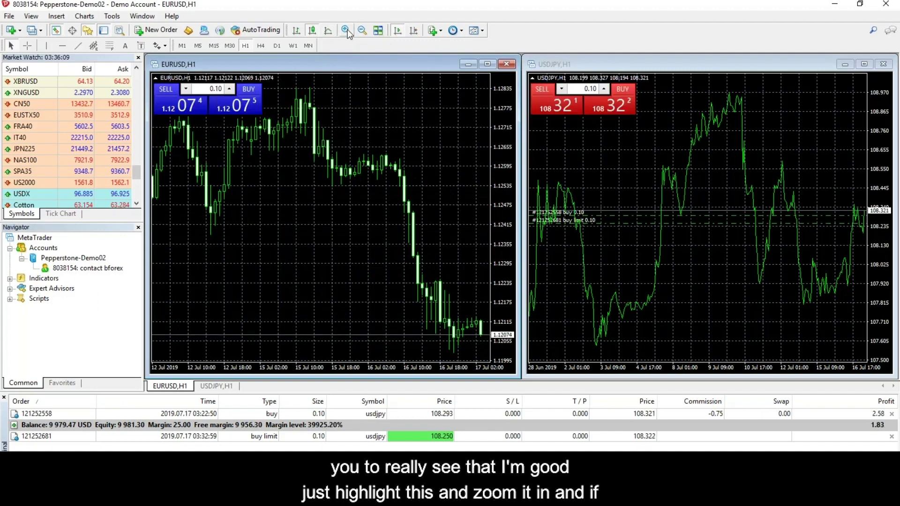
{"action": "left_click", "coordinate": [298, 30]}
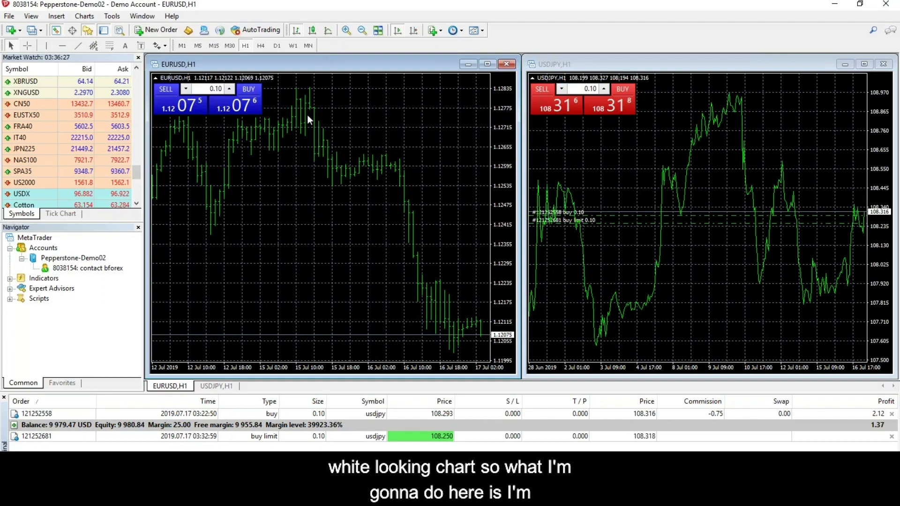
- Set the background colour of the EURUSD chart to White in its properties
{"action": "right_click", "coordinate": [289, 169]}
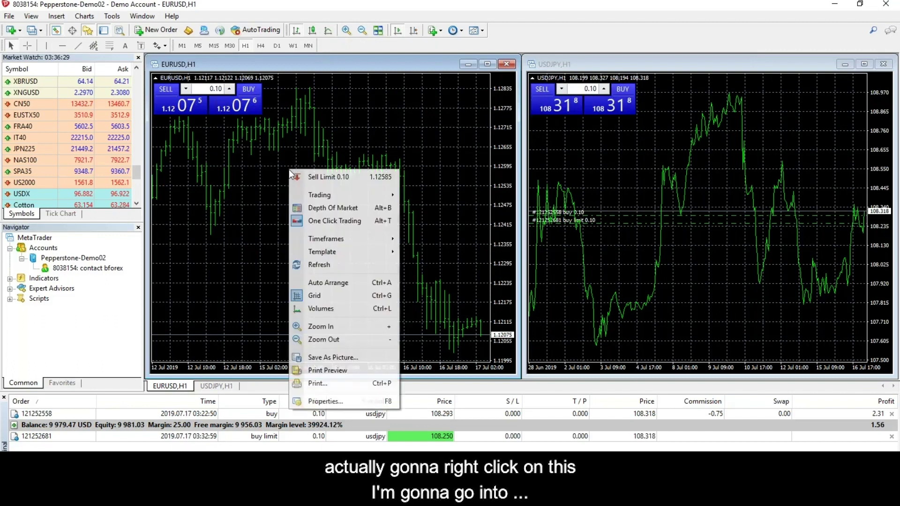
{"action": "left_click", "coordinate": [378, 402]}
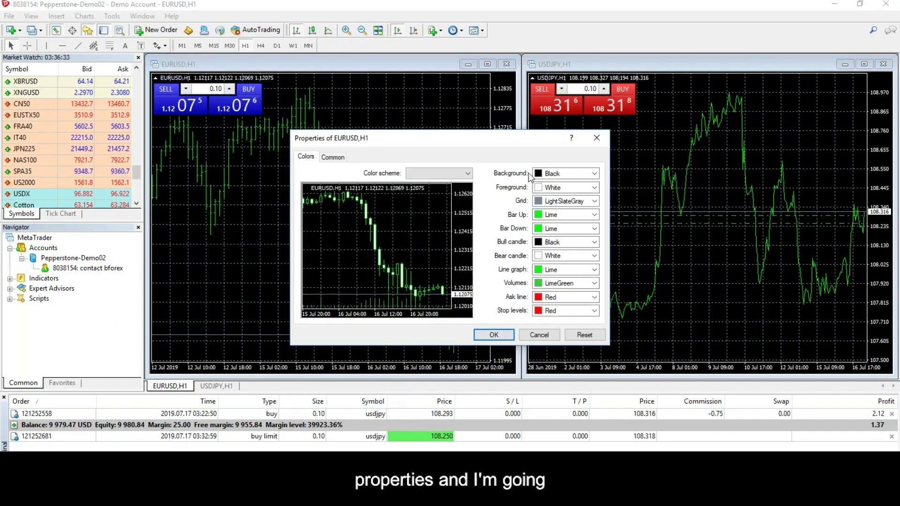
{"action": "left_click", "coordinate": [595, 173]}
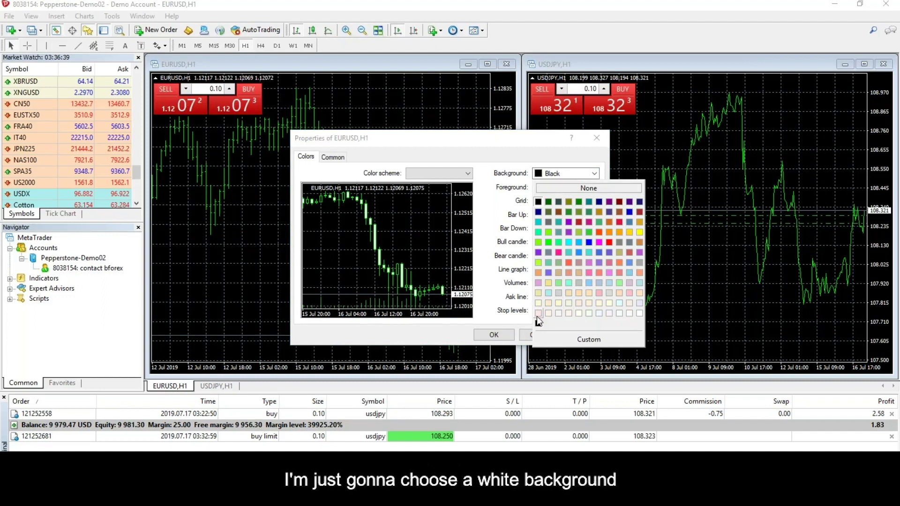
{"action": "left_click", "coordinate": [637, 314]}
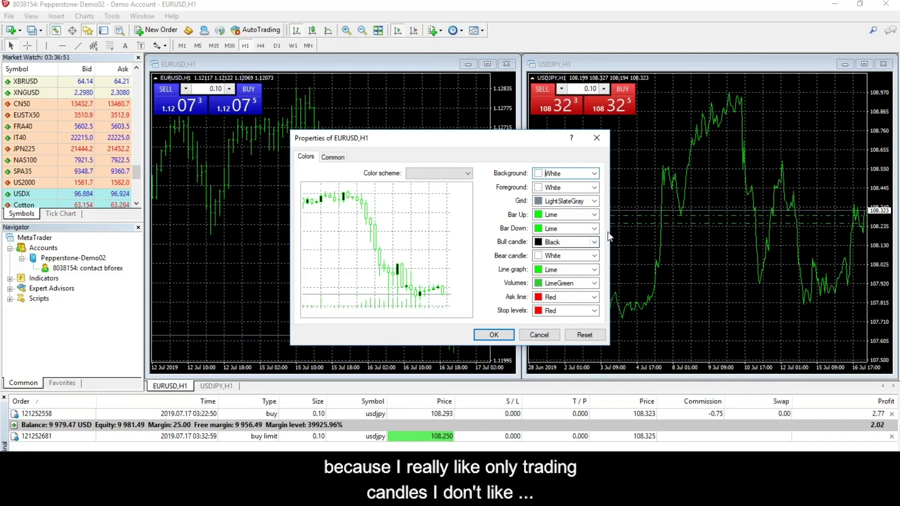
- Set the EURUSD chart's bull candle colour to DarkBlue and bear candle to Red, apply the properties and show it as candlesticks
{"action": "left_click", "coordinate": [595, 242]}
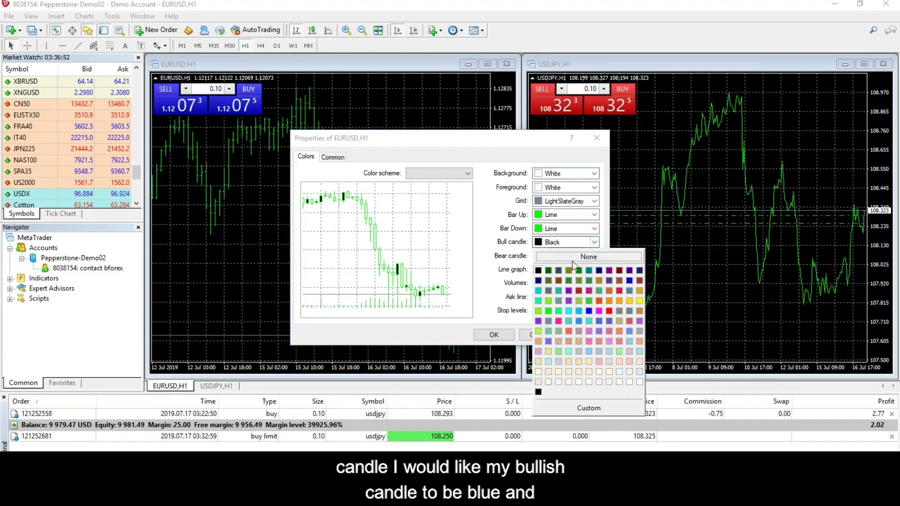
{"action": "left_click", "coordinate": [539, 281]}
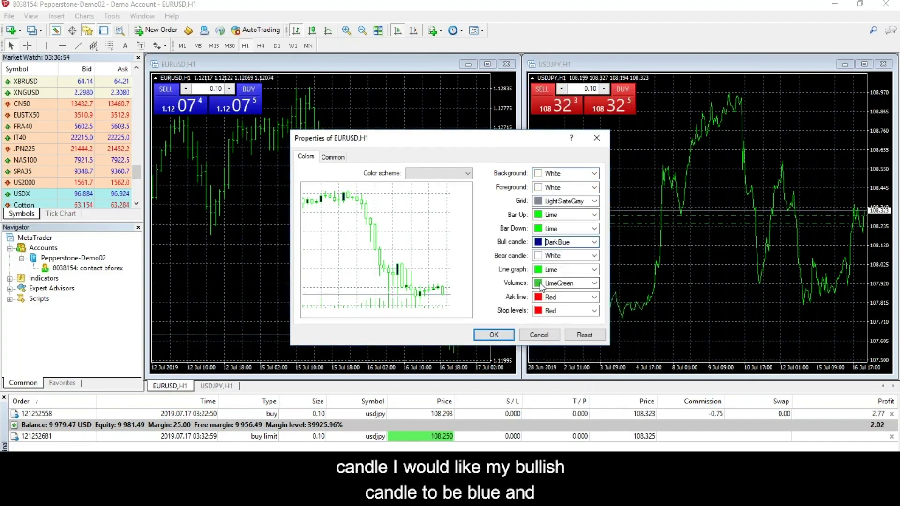
{"action": "left_click", "coordinate": [595, 257]}
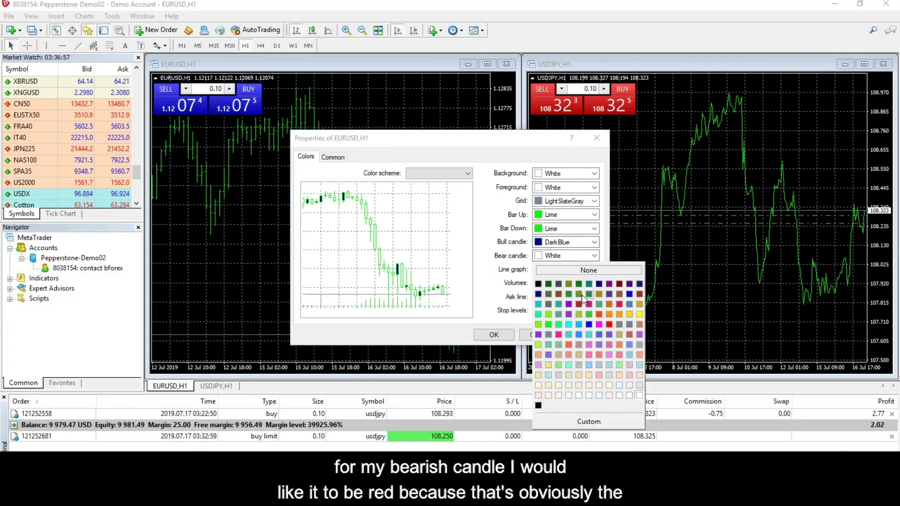
{"action": "left_click", "coordinate": [609, 325]}
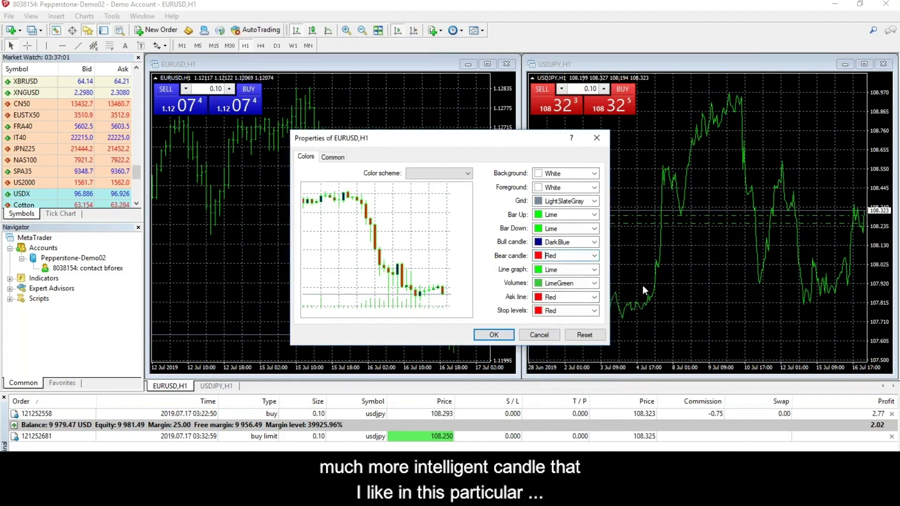
{"action": "left_click", "coordinate": [552, 253]}
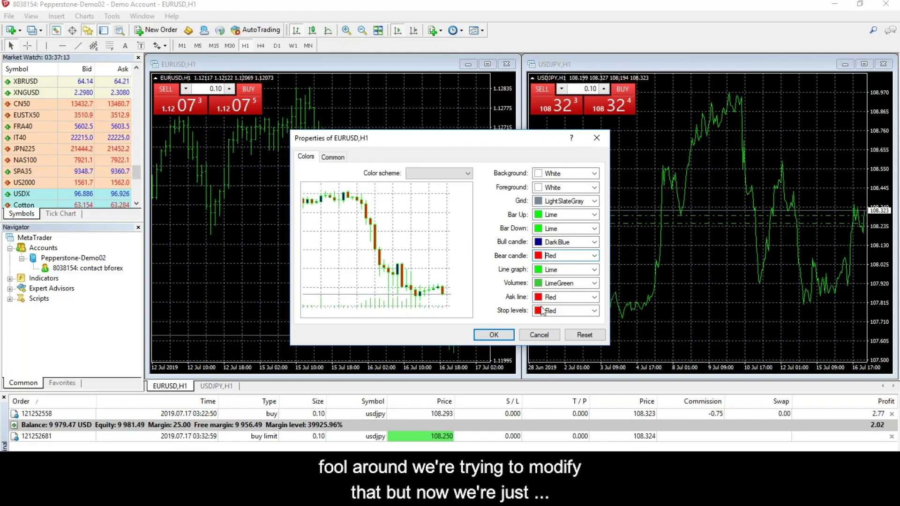
{"action": "left_click", "coordinate": [494, 336]}
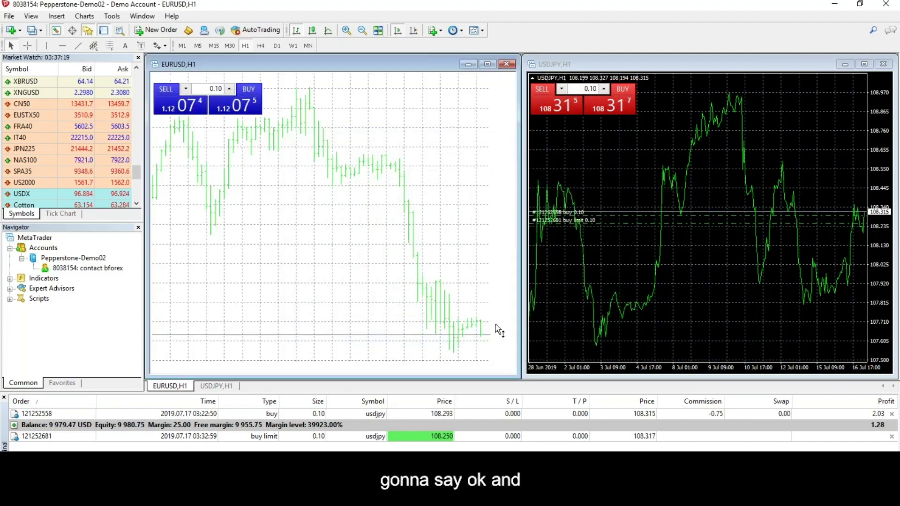
{"action": "left_click", "coordinate": [313, 29]}
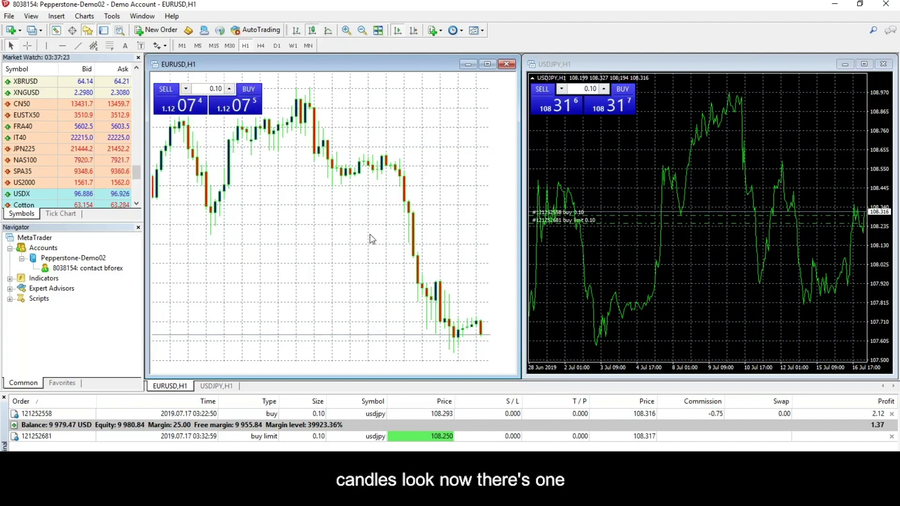
- Maximise the EURUSD chart window and hide its grid
{"action": "left_click", "coordinate": [487, 64]}
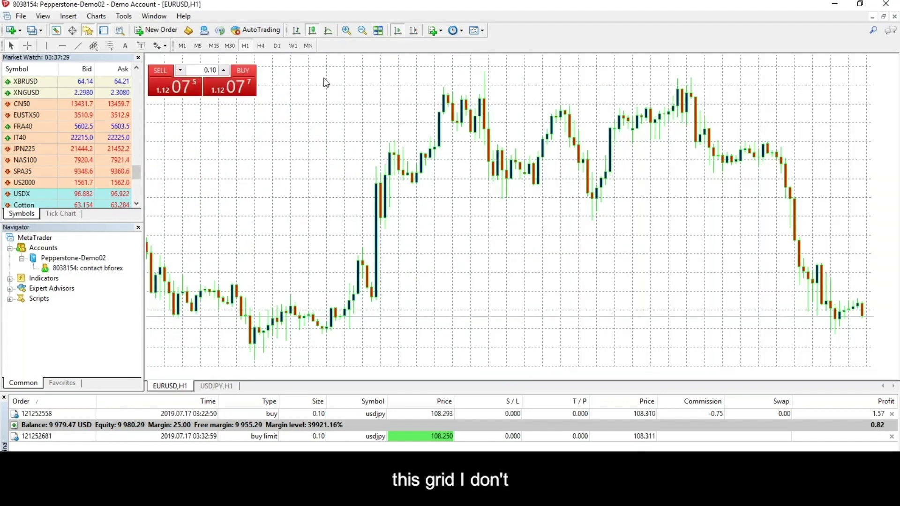
{"action": "right_click", "coordinate": [359, 130]}
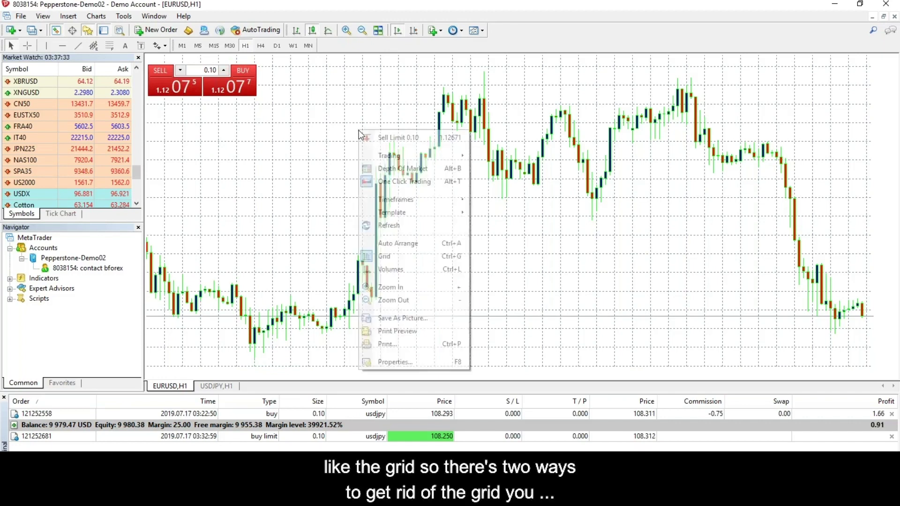
{"action": "left_click", "coordinate": [439, 363]}
{"action": "left_click", "coordinate": [333, 157]}
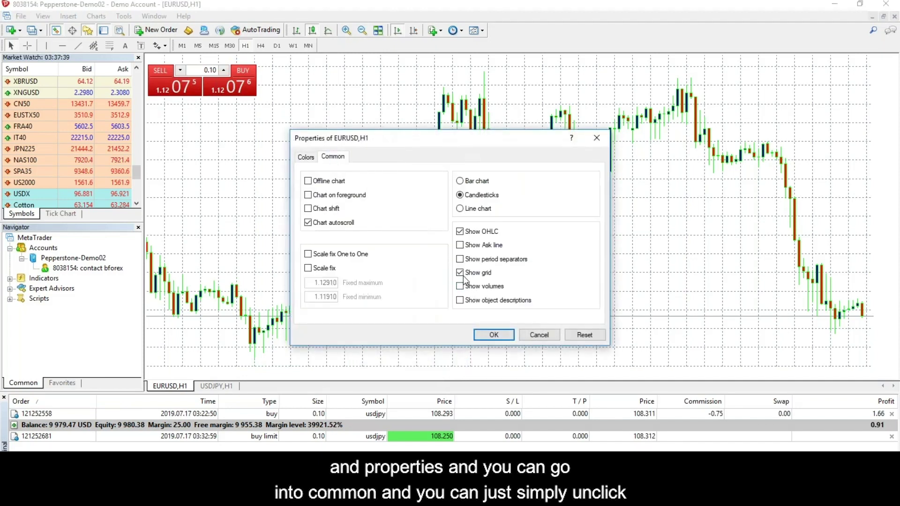
{"action": "left_click", "coordinate": [460, 273]}
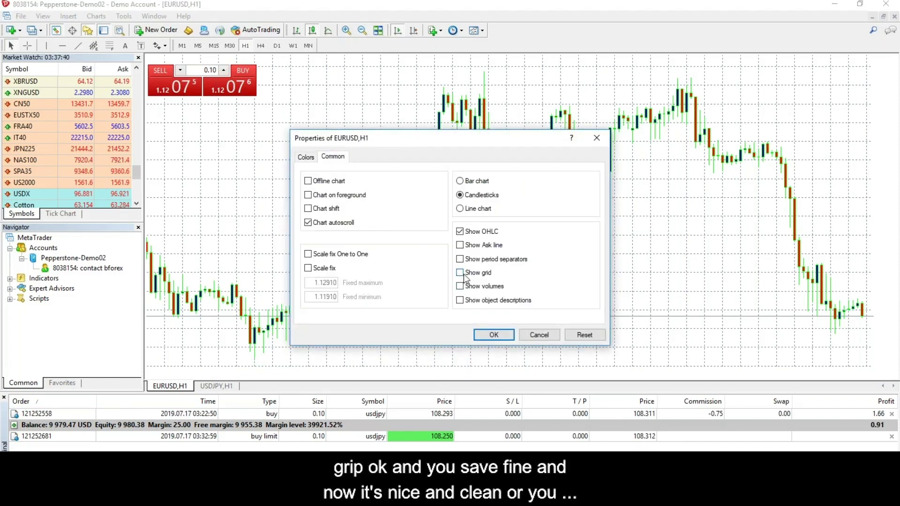
{"action": "left_click", "coordinate": [505, 333]}
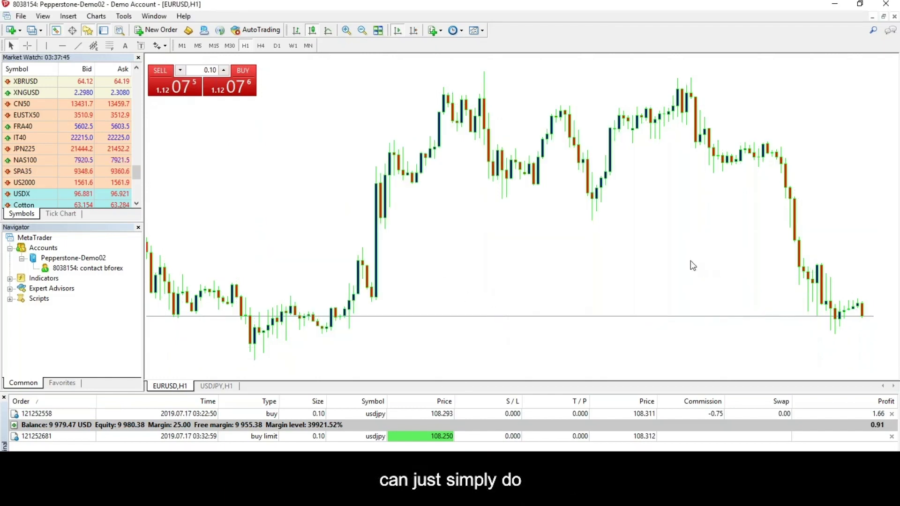
{"action": "key", "text": "ctrl+g"}
{"action": "key", "text": "ctrl+g"}
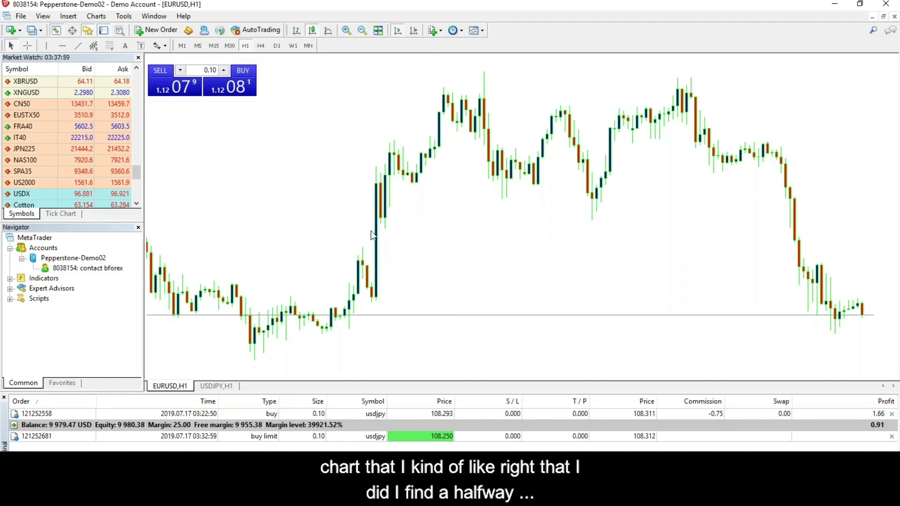
- Adjust the zoom of the EURUSD chart to make its candles one level larger
{"action": "left_click", "coordinate": [361, 31]}
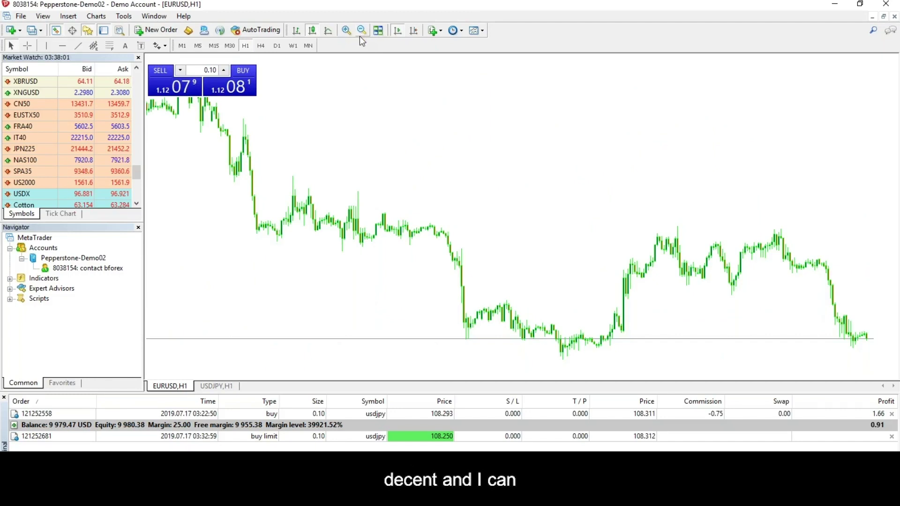
{"action": "left_click", "coordinate": [346, 30]}
{"action": "left_click", "coordinate": [346, 30]}
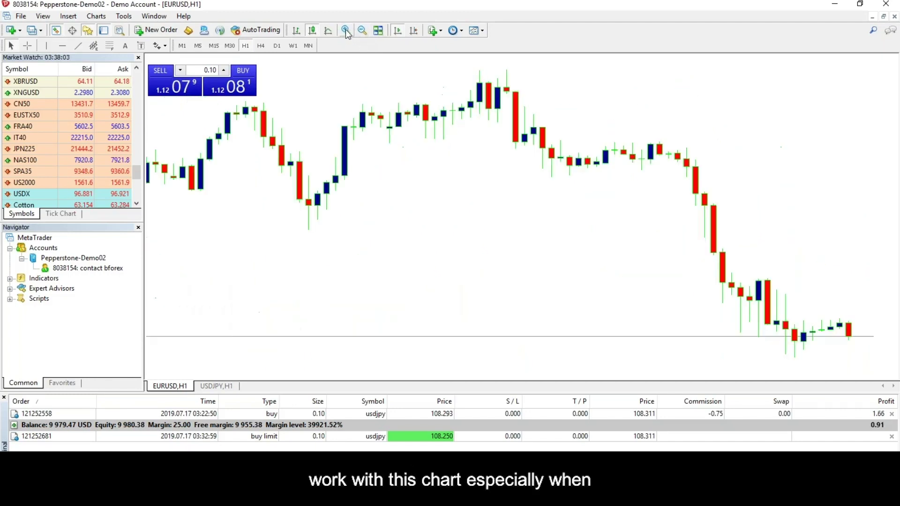
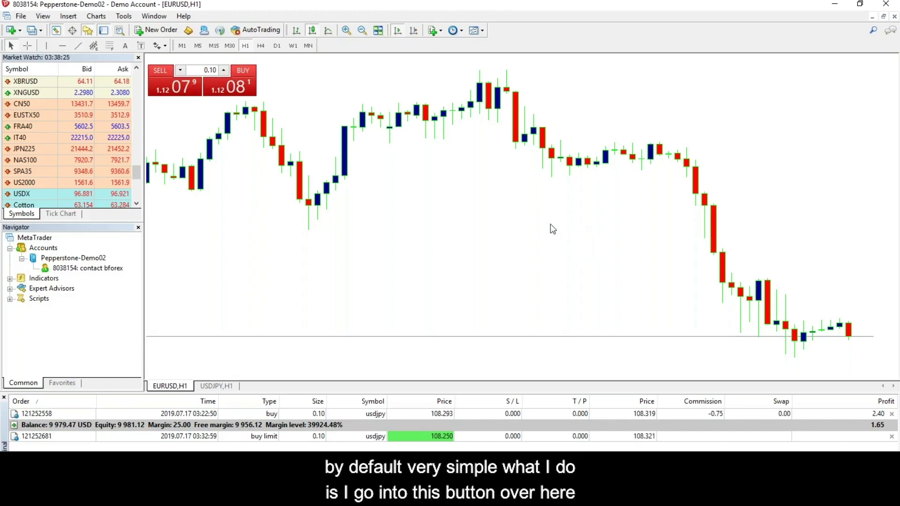
- Save the look of the EURUSD chart as a chart template named Default
{"action": "left_click", "coordinate": [476, 31]}
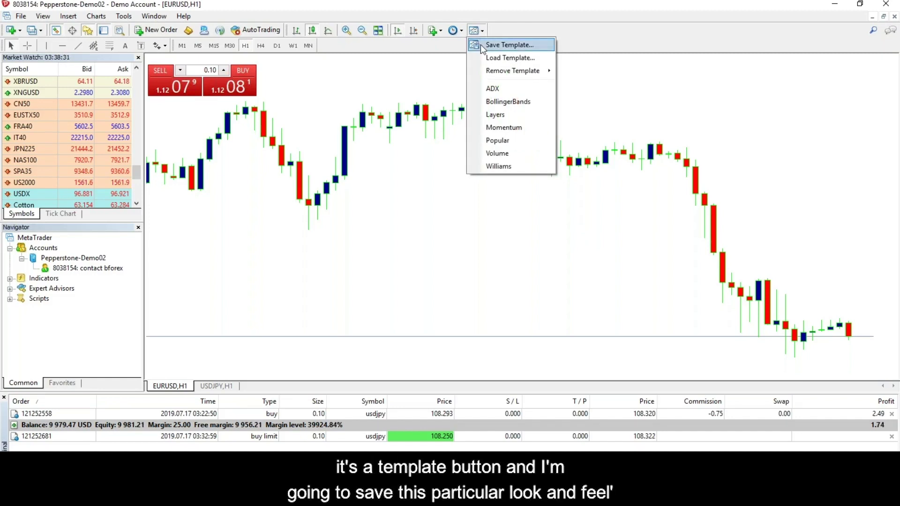
{"action": "left_click", "coordinate": [509, 45]}
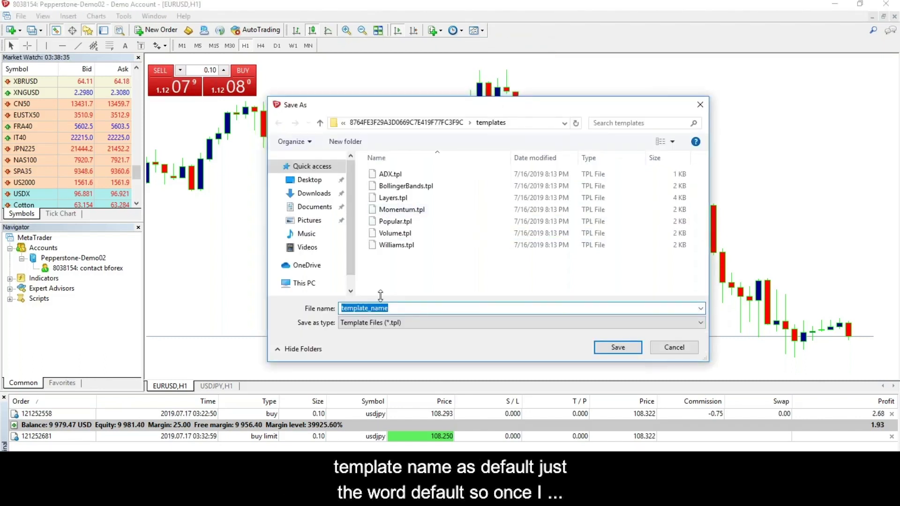
{"action": "type", "text": "Dea"}
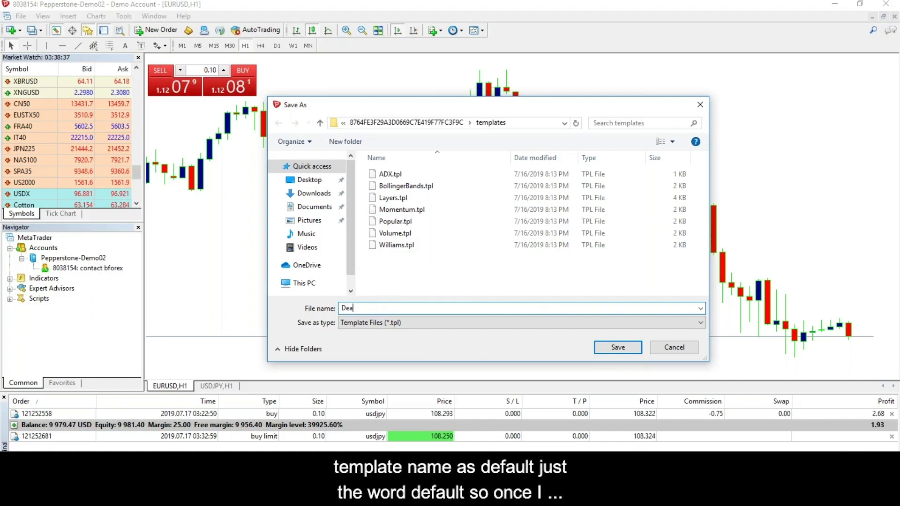
{"action": "type", "text": "ault"}
{"action": "left_click", "coordinate": [620, 350]}
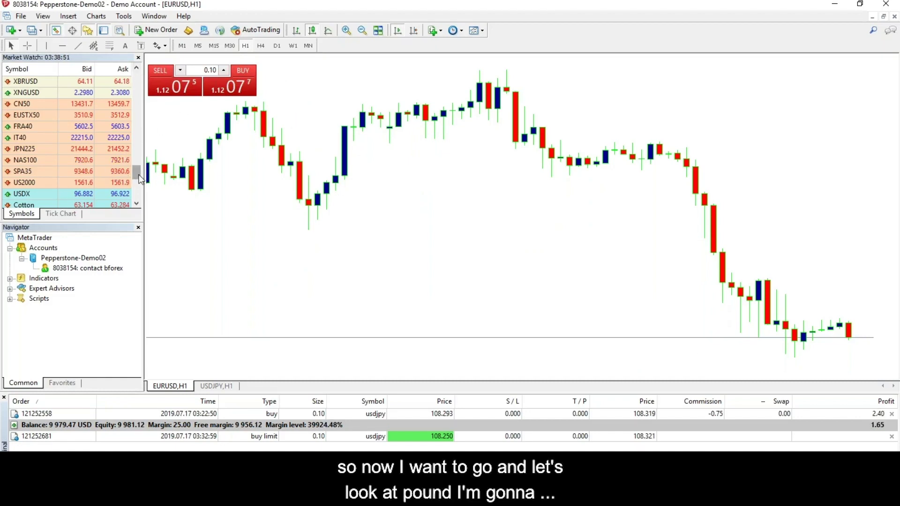
- Open a new chart window for GBPUSD from the Market Watch symbols
{"action": "left_click_drag", "start_coordinate": [139, 174], "coordinate": [148, 63]}
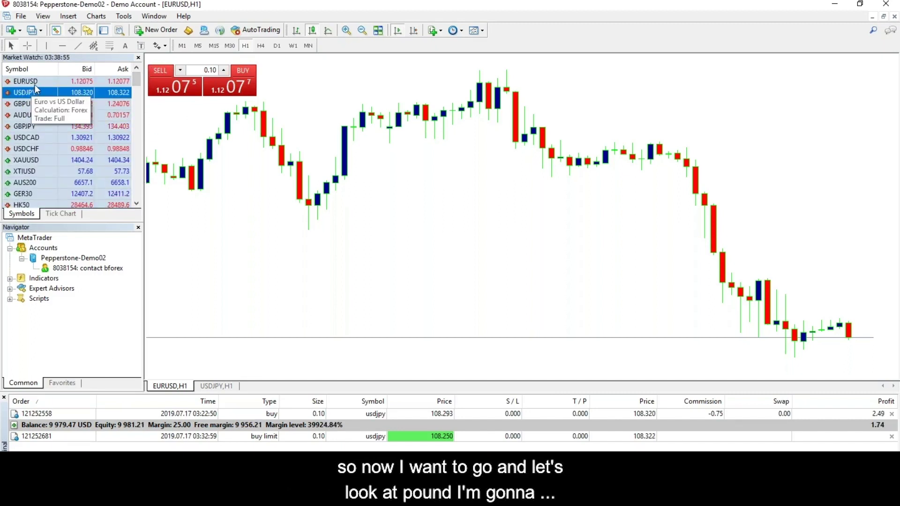
{"action": "left_click", "coordinate": [29, 103]}
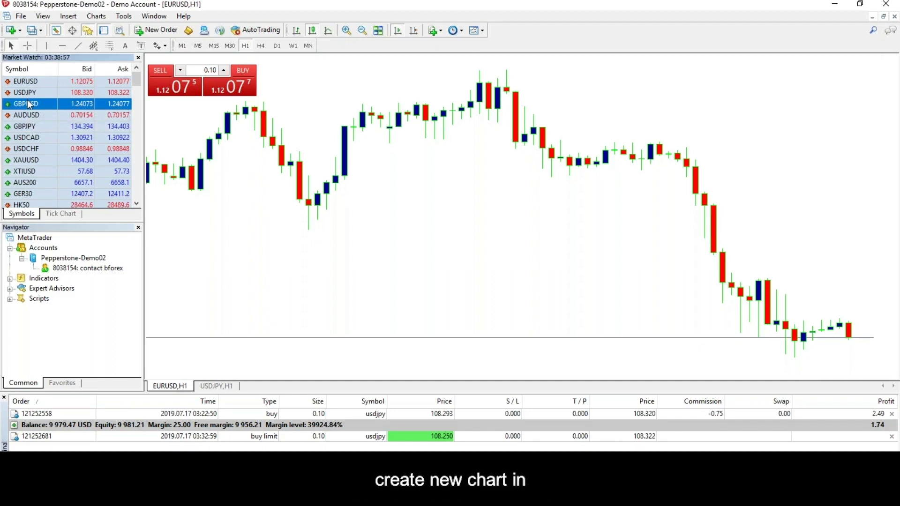
{"action": "right_click", "coordinate": [29, 104]}
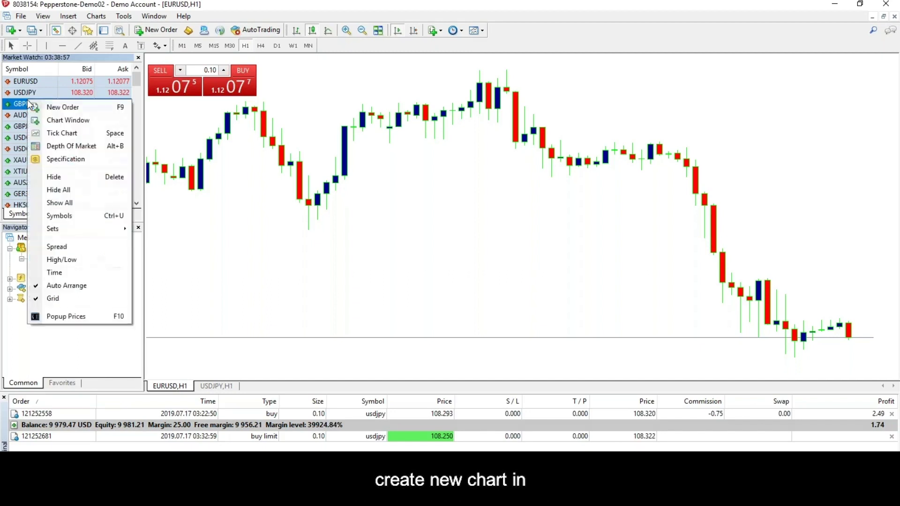
{"action": "left_click", "coordinate": [60, 120]}
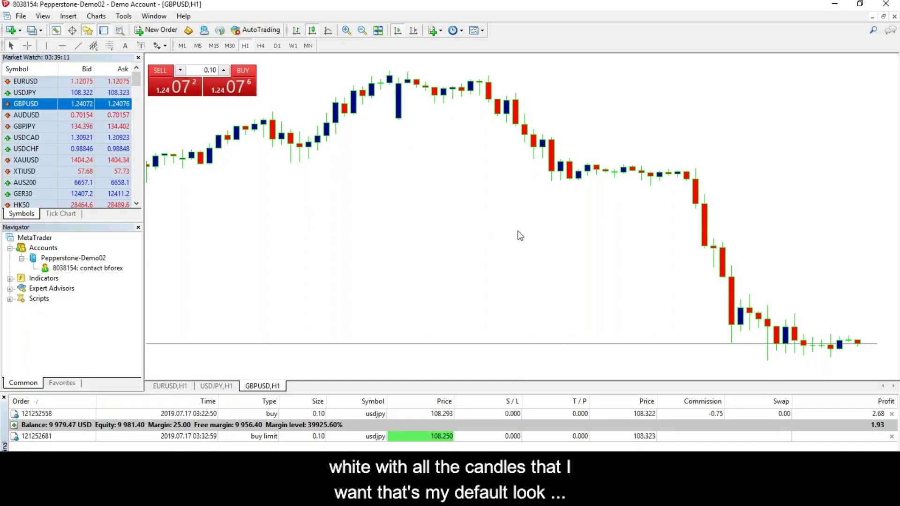
- Switch to MetaTrader 5, maximise the EURUSD chart and disable Show grid in its properties
{"action": "key", "text": "alt+Tab"}
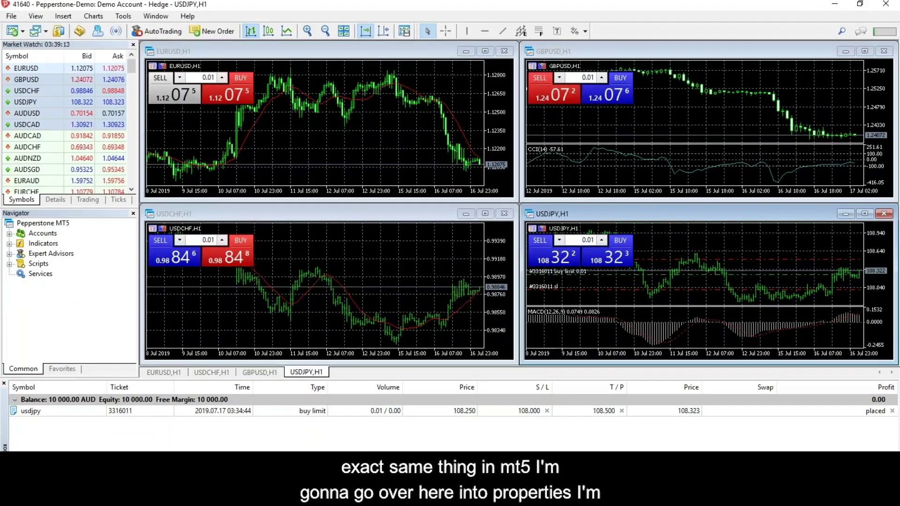
{"action": "left_click", "coordinate": [484, 51]}
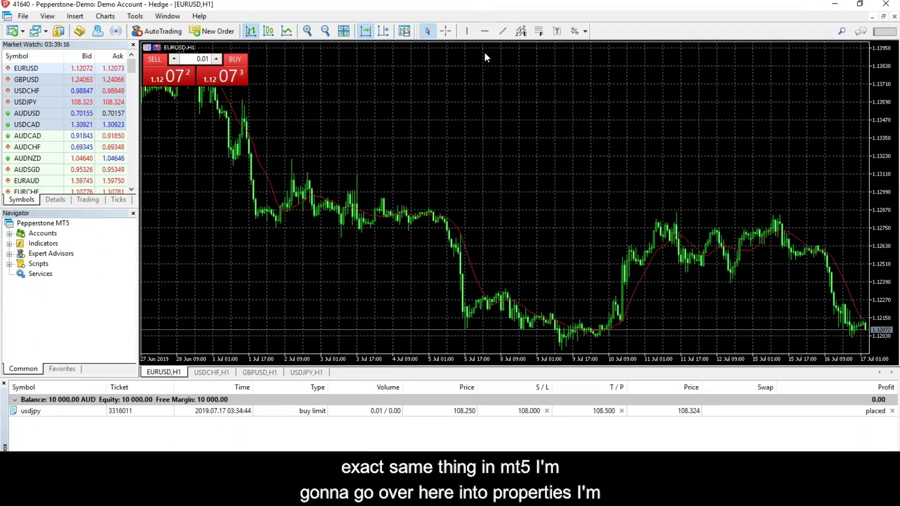
{"action": "right_click", "coordinate": [308, 85]}
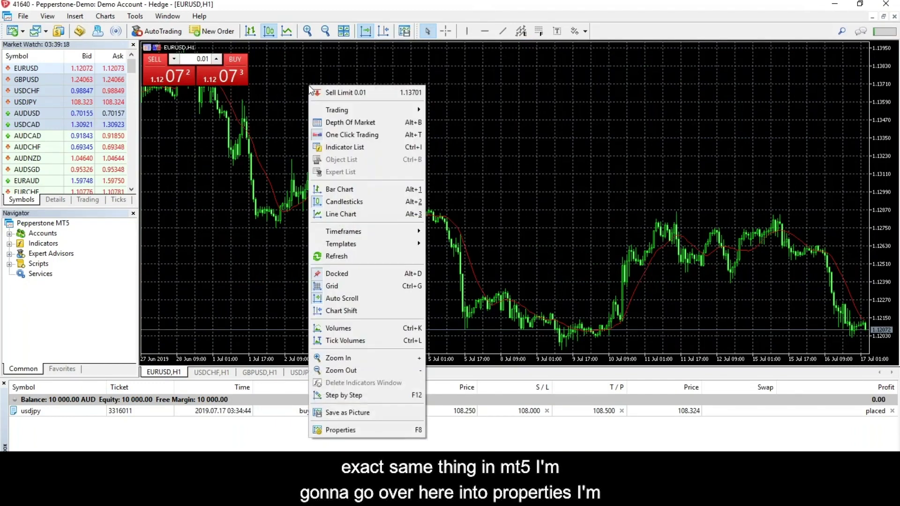
{"action": "left_click", "coordinate": [373, 430]}
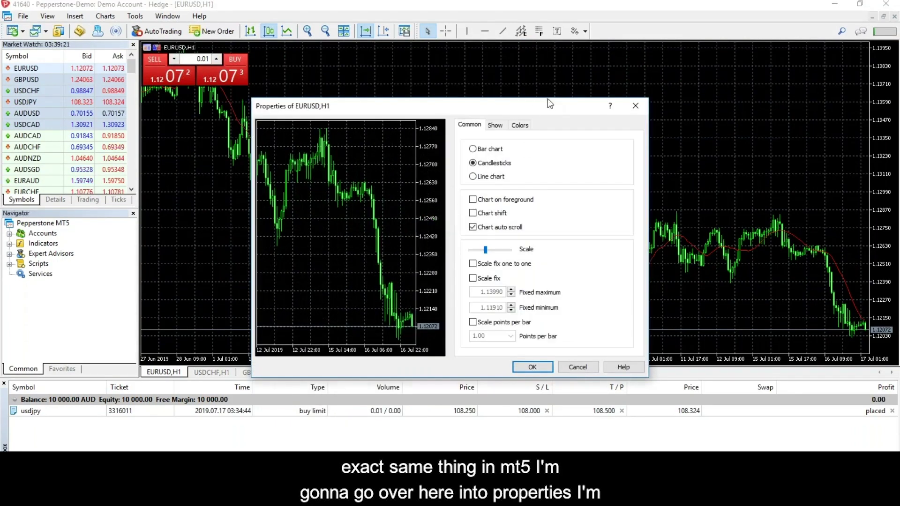
{"action": "left_click_drag", "start_coordinate": [533, 106], "coordinate": [528, 71]}
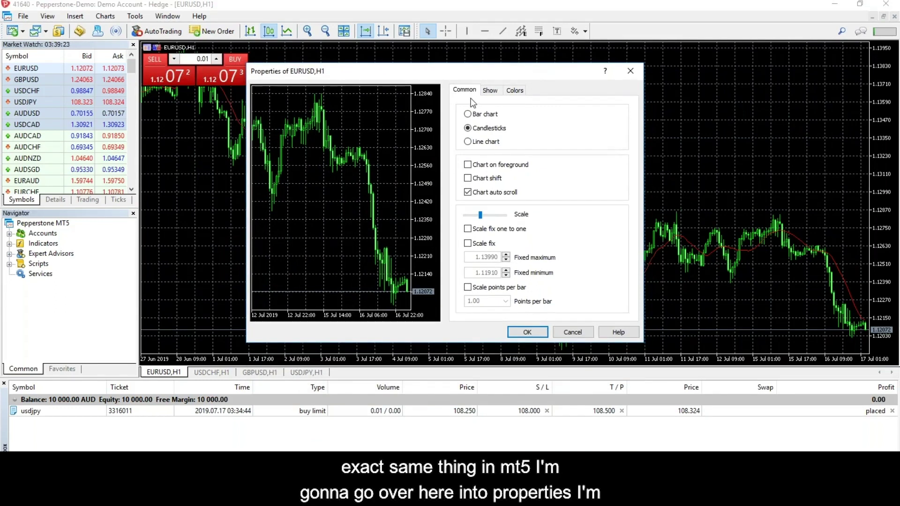
{"action": "left_click", "coordinate": [488, 94]}
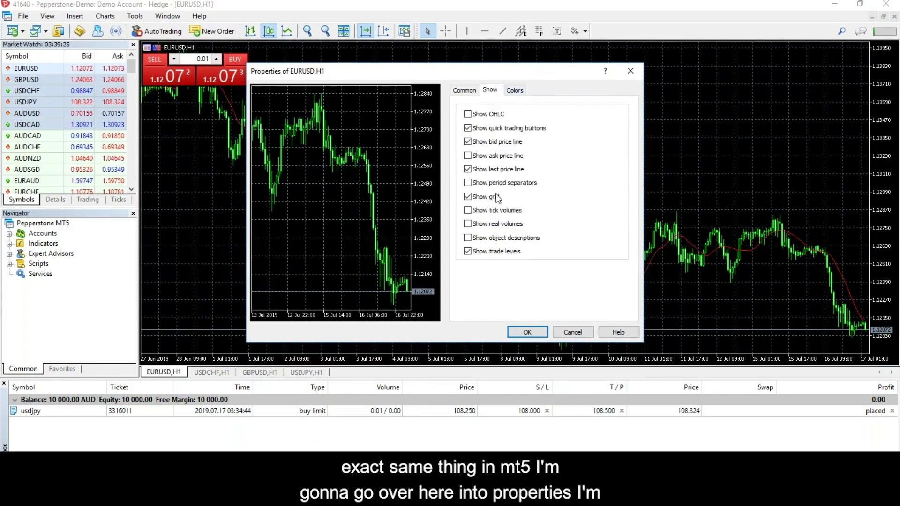
{"action": "left_click", "coordinate": [467, 197]}
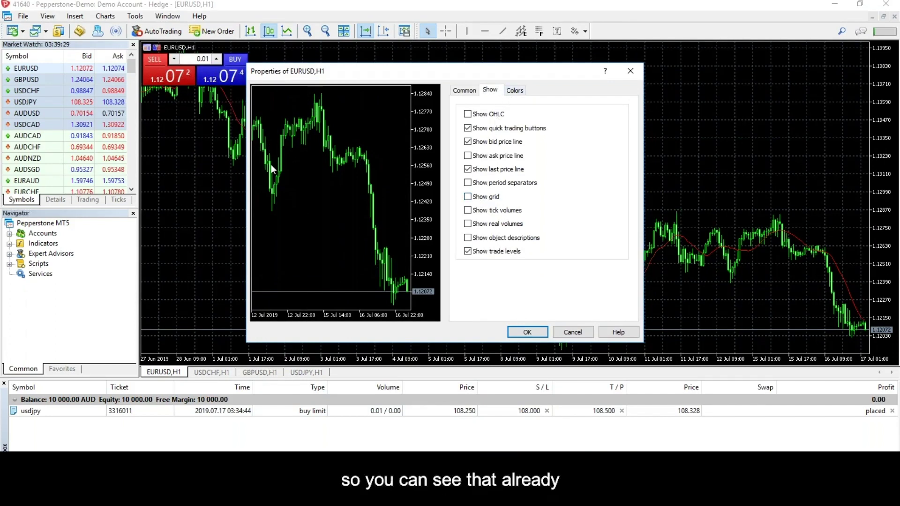
- Try the Yellow on Black and Green on Black colour schemes for the EURUSD chart and settle on Black on White
{"action": "left_click", "coordinate": [515, 91]}
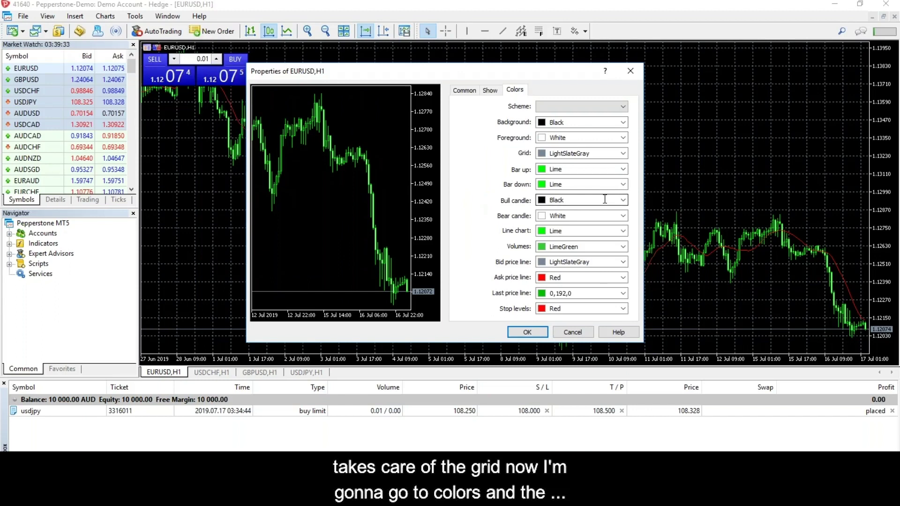
{"action": "left_click", "coordinate": [625, 104]}
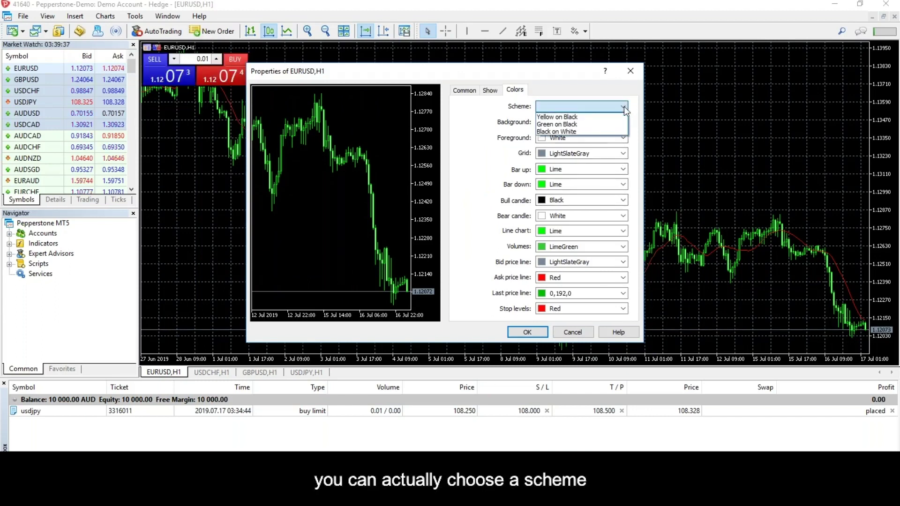
{"action": "left_click", "coordinate": [622, 117]}
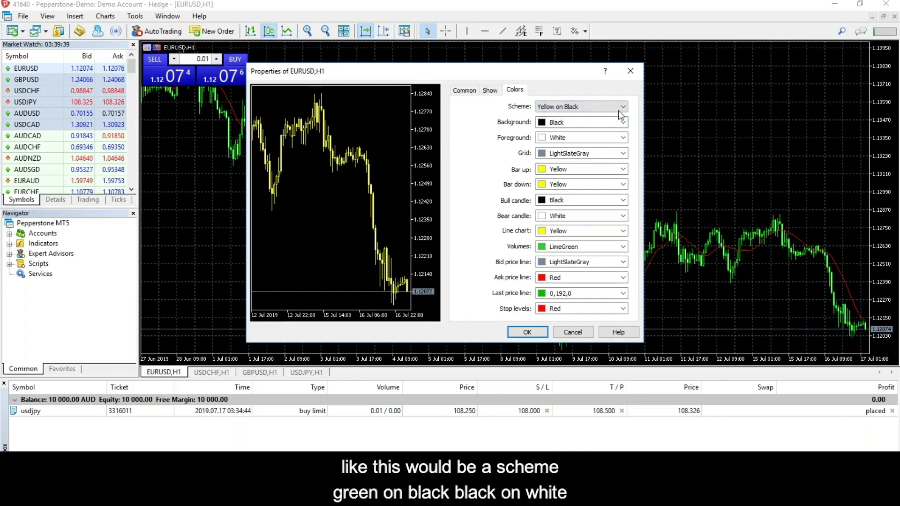
{"action": "left_click", "coordinate": [620, 112]}
{"action": "left_click", "coordinate": [618, 124]}
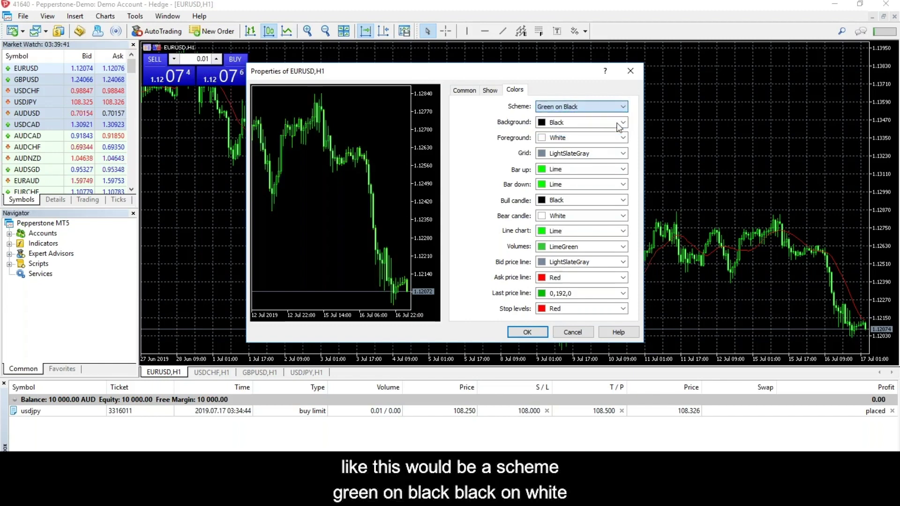
{"action": "left_click", "coordinate": [621, 107]}
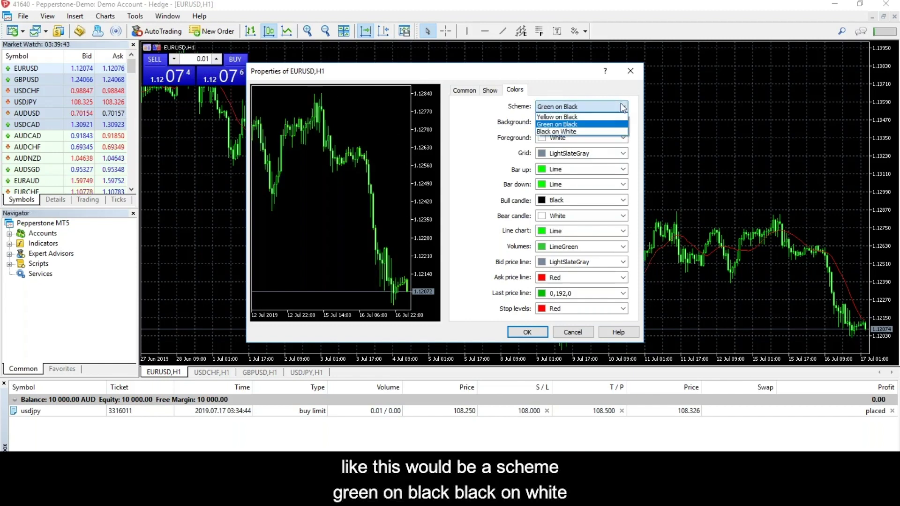
{"action": "left_click", "coordinate": [616, 131]}
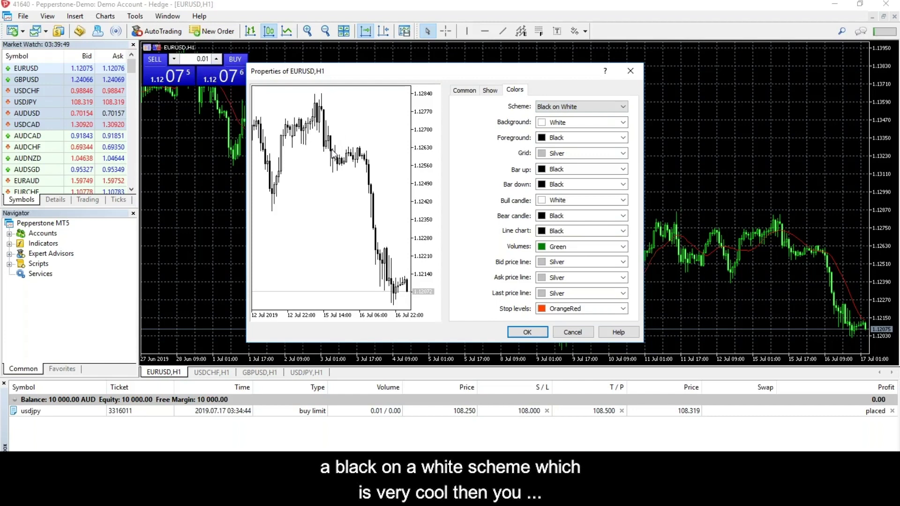
- Set the EURUSD chart's bull candle to DarkBlue and its bear candle to Red, and apply the properties
{"action": "left_click", "coordinate": [624, 202]}
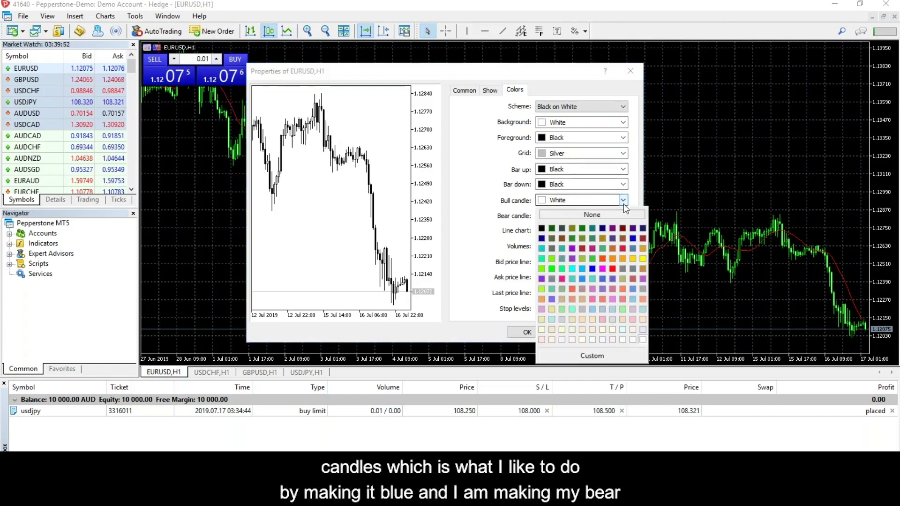
{"action": "left_click", "coordinate": [541, 238]}
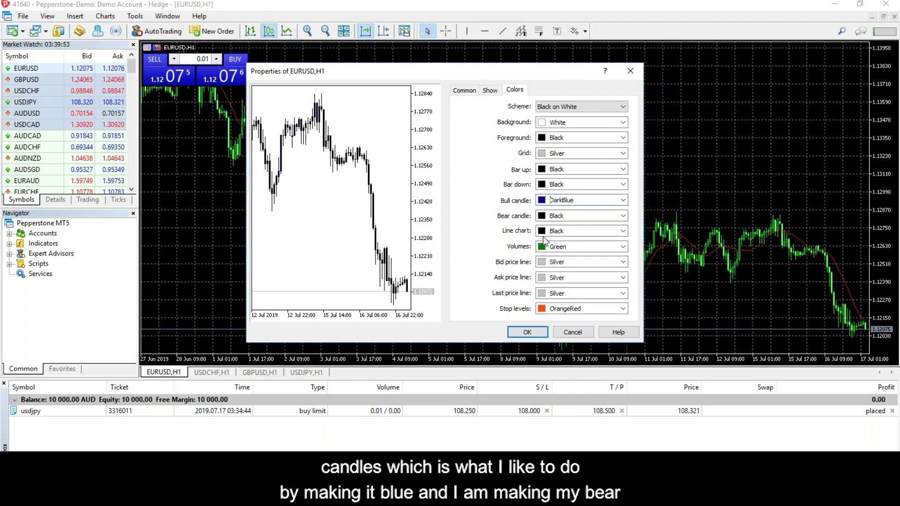
{"action": "left_click", "coordinate": [624, 216]}
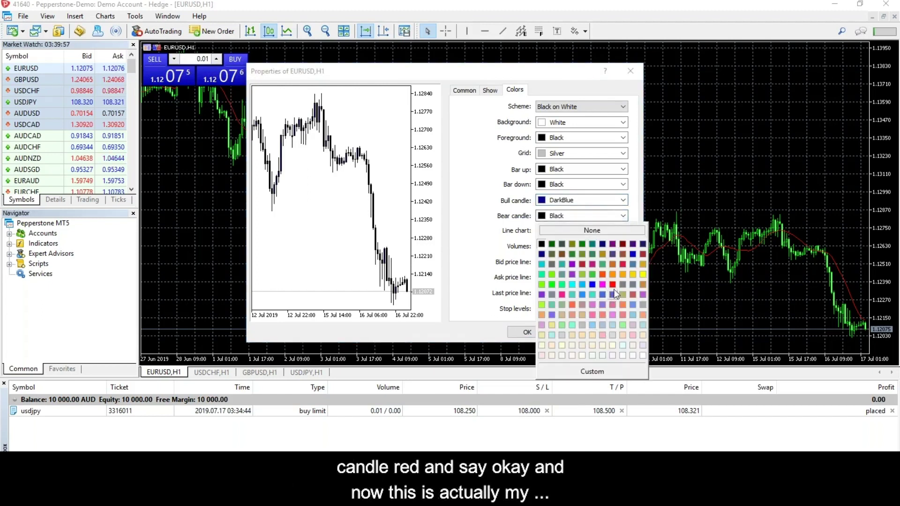
{"action": "left_click", "coordinate": [612, 284]}
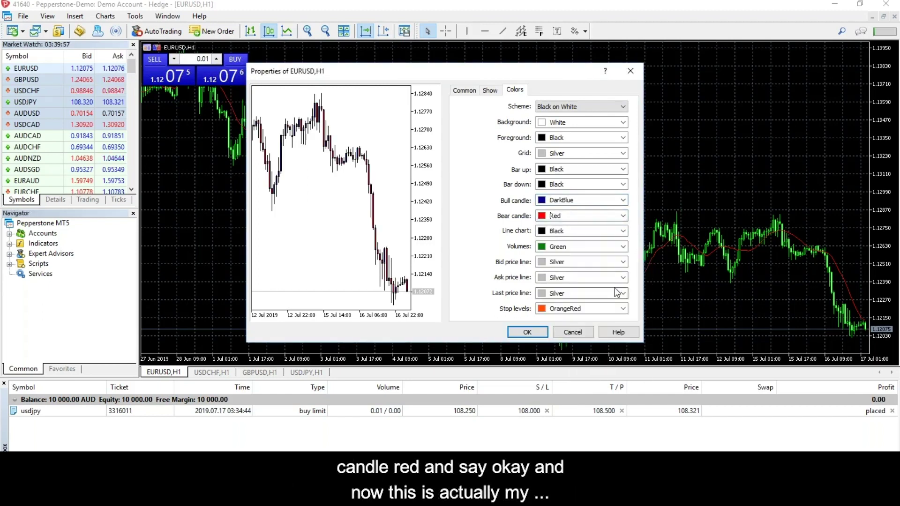
{"action": "left_click", "coordinate": [530, 334]}
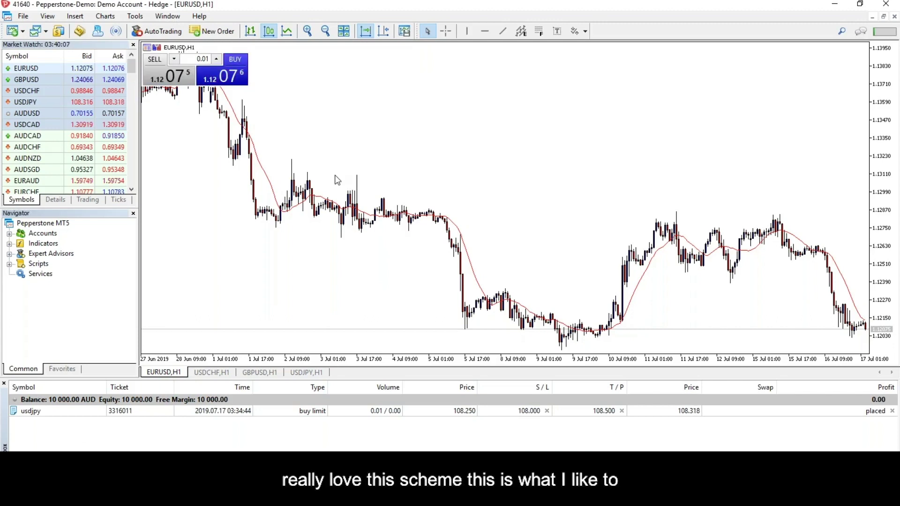
- Enlarge the EURUSD candles, show the latest bars, and save the chart's look as a template named Default
{"action": "left_click", "coordinate": [308, 32]}
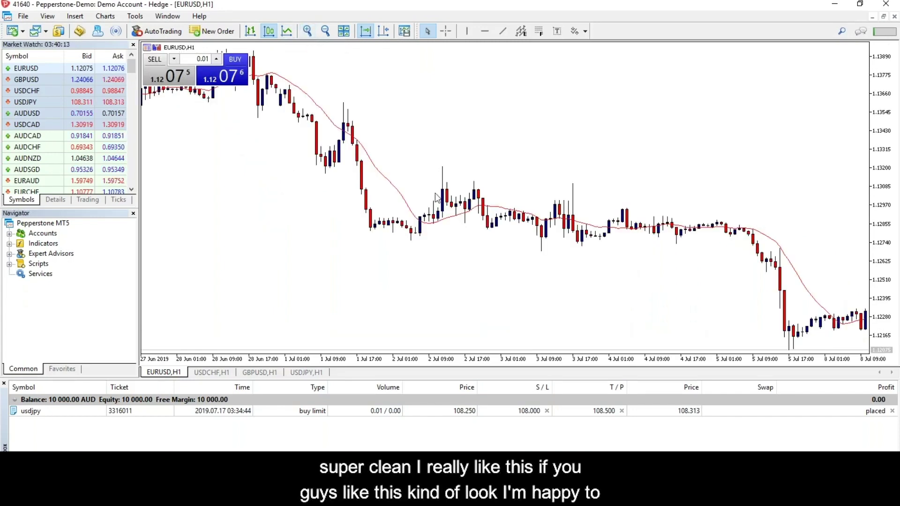
{"action": "key", "text": "End"}
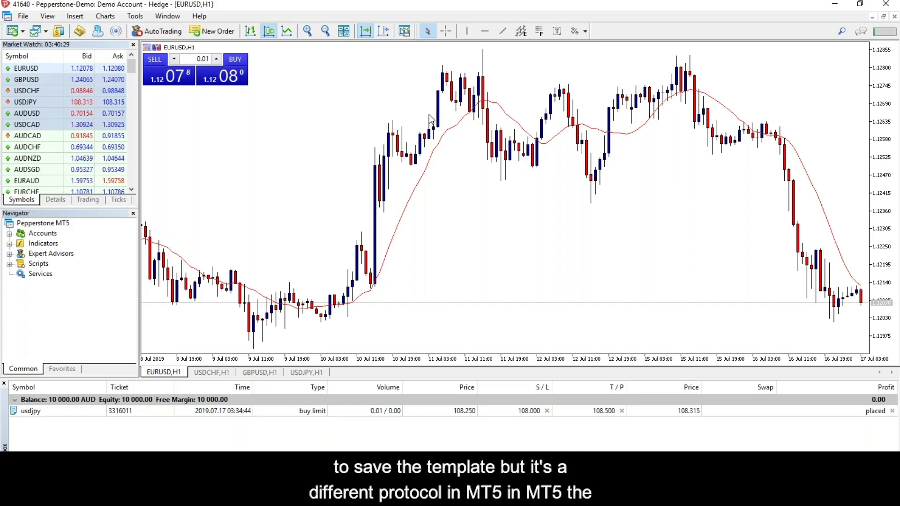
{"action": "left_click", "coordinate": [101, 17]}
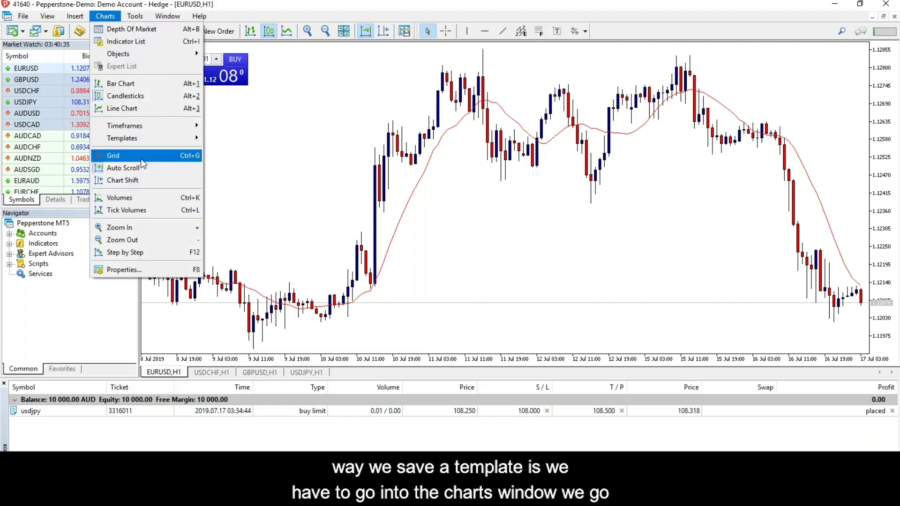
{"action": "mouse_move", "coordinate": [148, 139]}
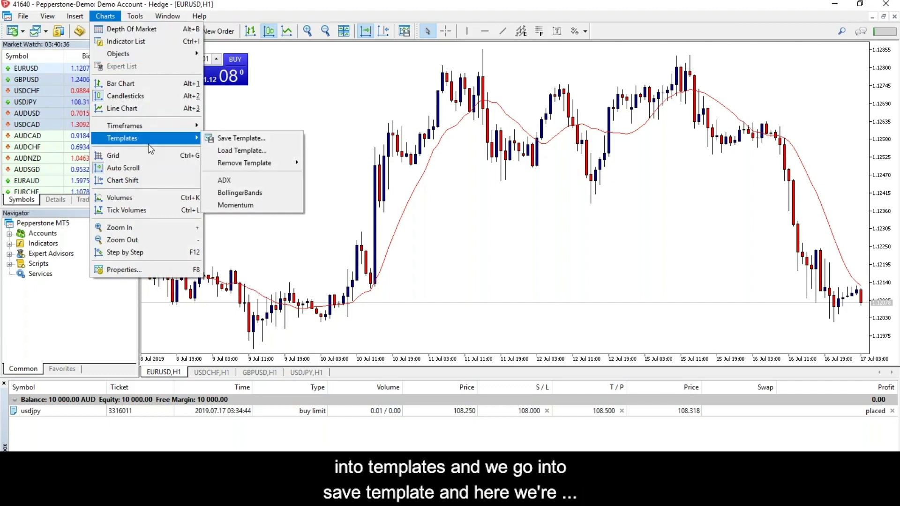
{"action": "left_click", "coordinate": [255, 138]}
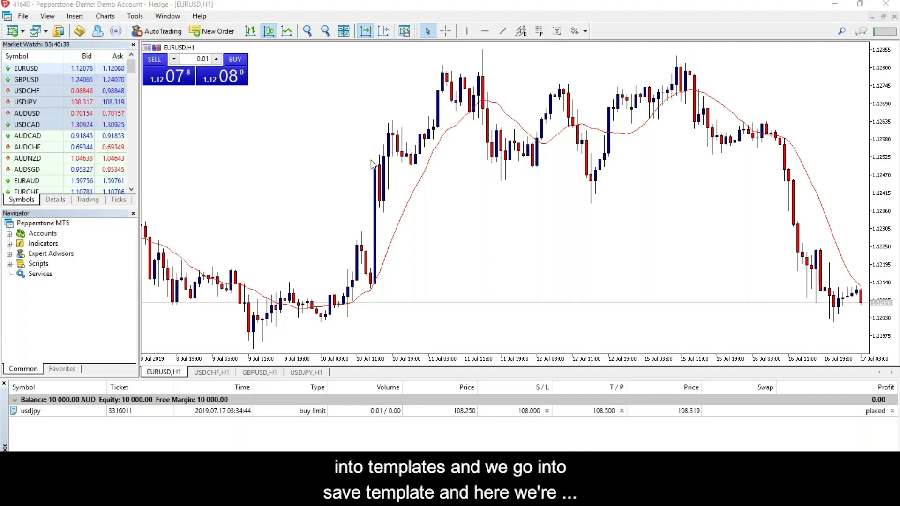
{"action": "type", "text": "De"}
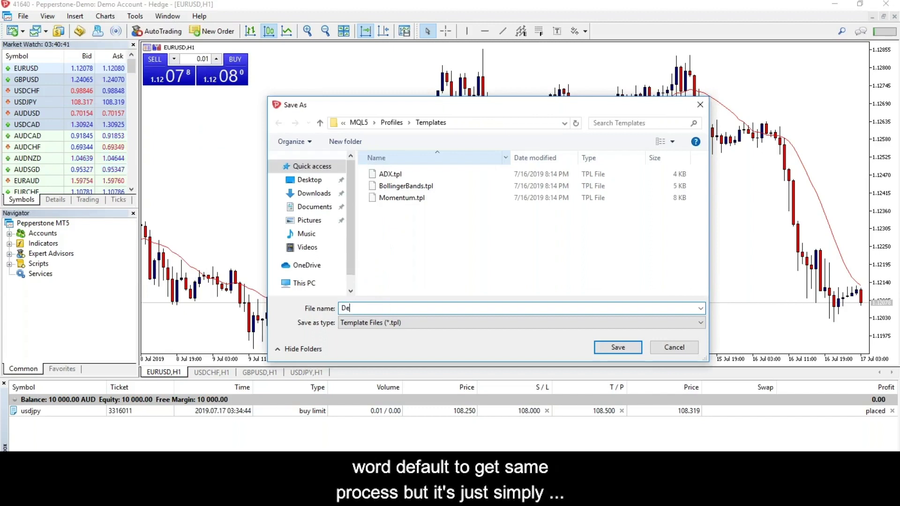
{"action": "type", "text": "fault"}
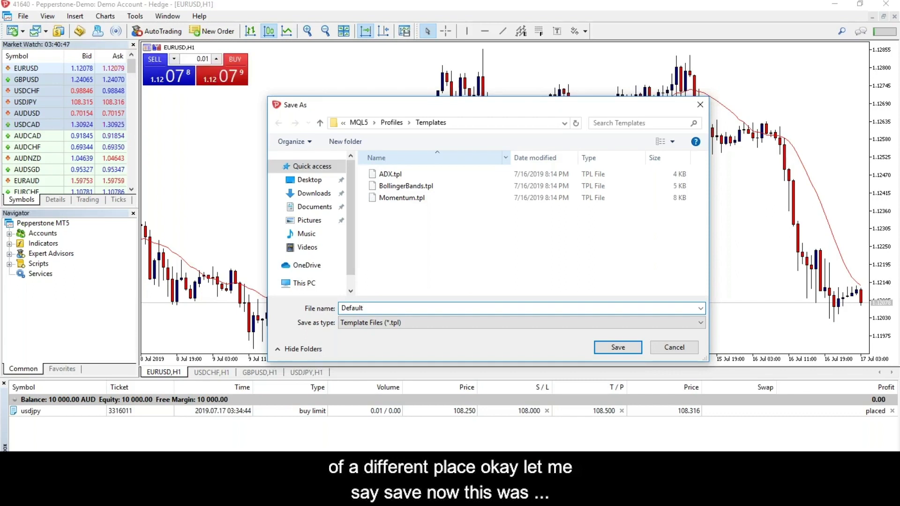
{"action": "left_click", "coordinate": [626, 348]}
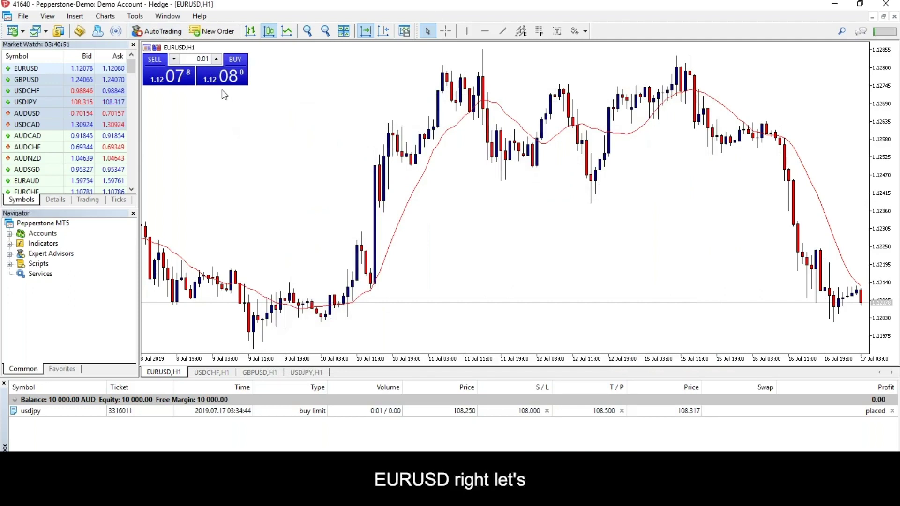
- Open a new chart window for USDCHF from the Market Watch symbols
{"action": "right_click", "coordinate": [27, 91]}
{"action": "right_click", "coordinate": [27, 90]}
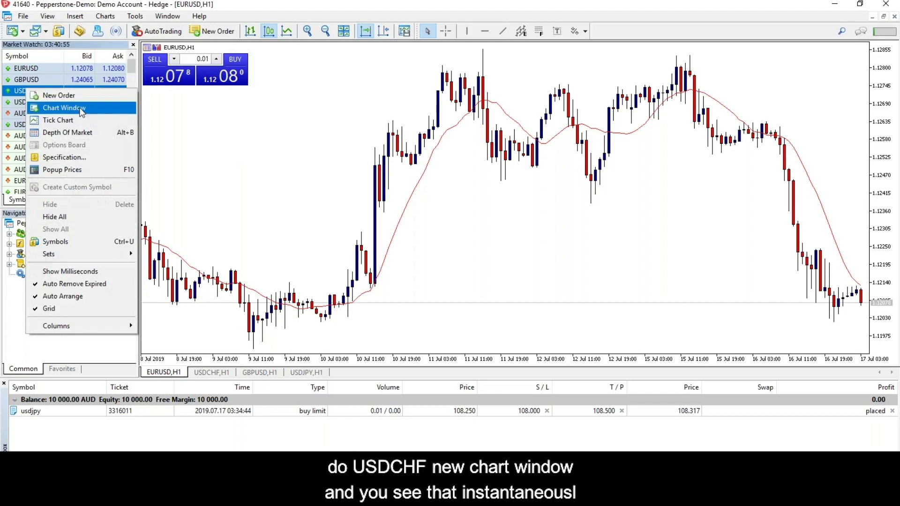
{"action": "left_click", "coordinate": [83, 107]}
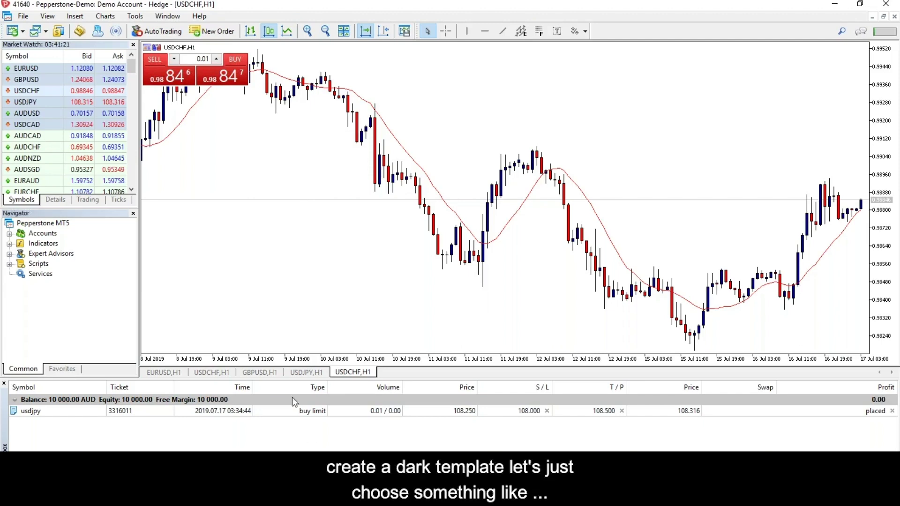
- Delete the MACD indicator from the existing USDJPY chart
{"action": "left_click", "coordinate": [297, 373]}
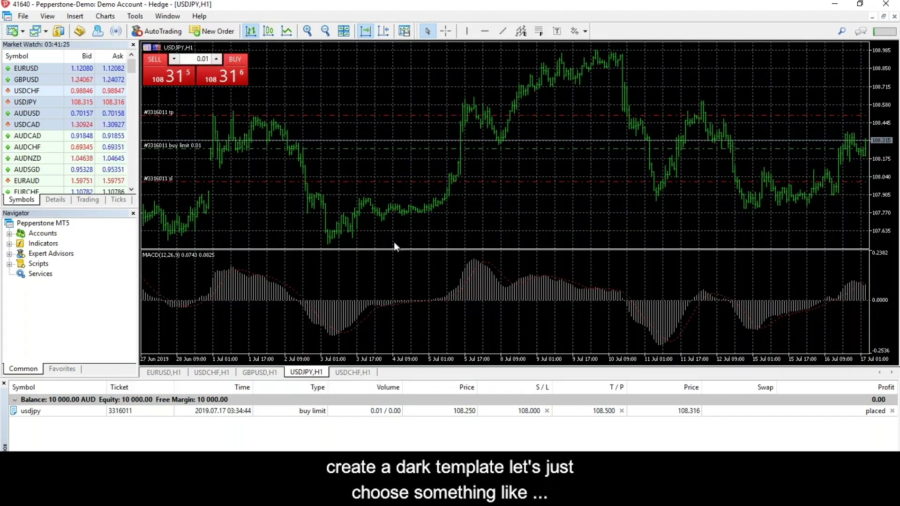
{"action": "right_click", "coordinate": [464, 288]}
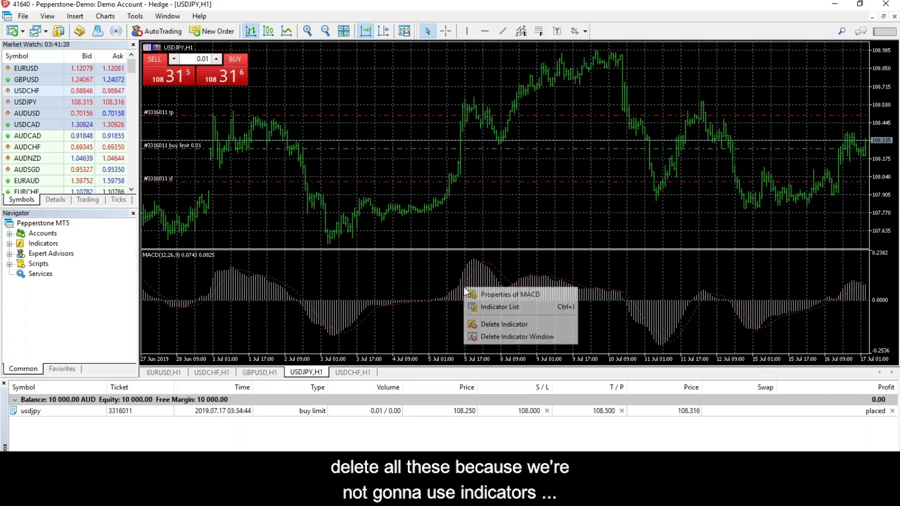
{"action": "left_click", "coordinate": [490, 324]}
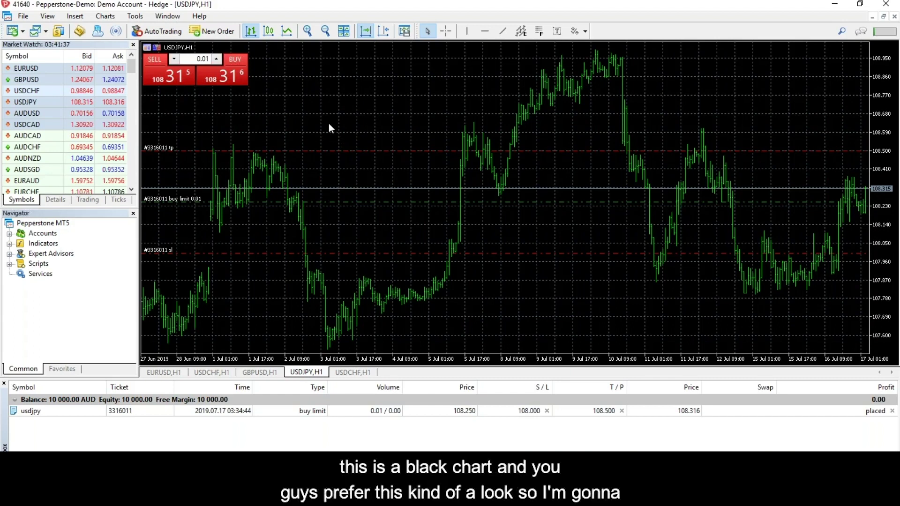
- In the USDJPY chart's properties, choose the Yellow on Black scheme with a DarkBlue bull candle and a Red bear candle
{"action": "right_click", "coordinate": [319, 94]}
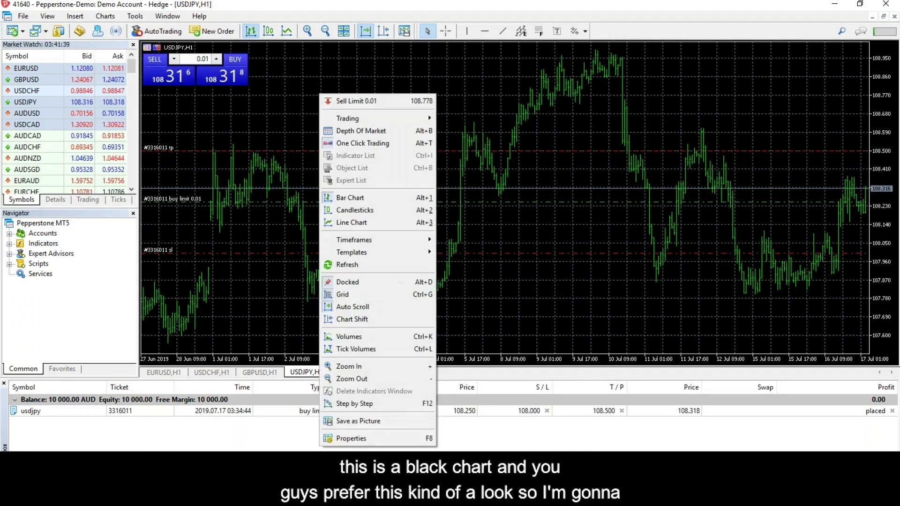
{"action": "left_click", "coordinate": [356, 437]}
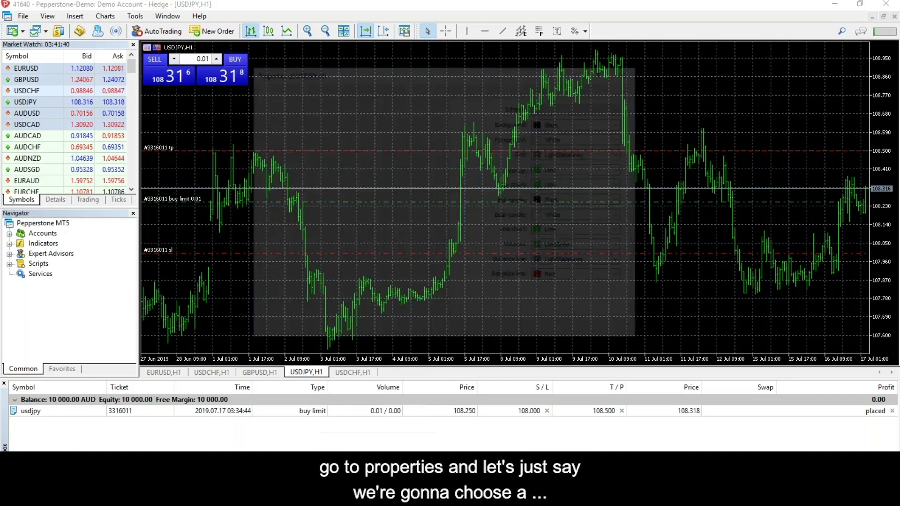
{"action": "left_click", "coordinate": [623, 106]}
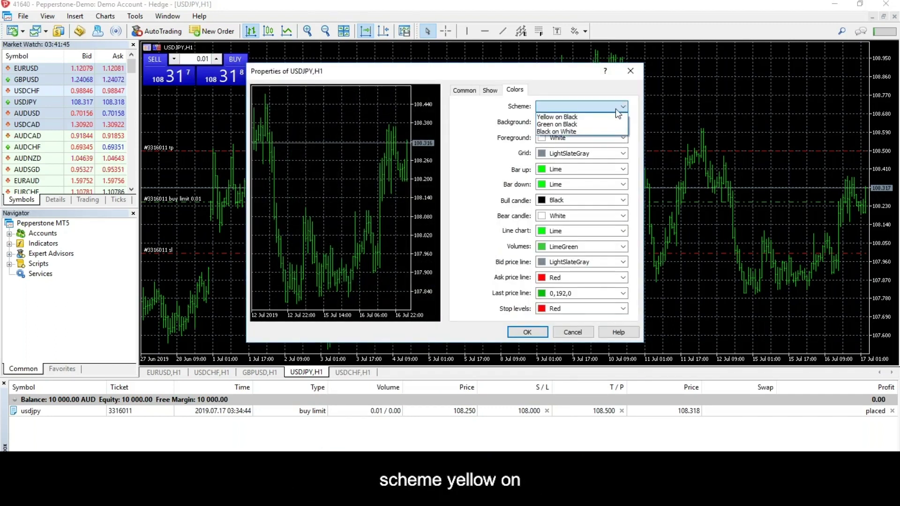
{"action": "left_click", "coordinate": [605, 117]}
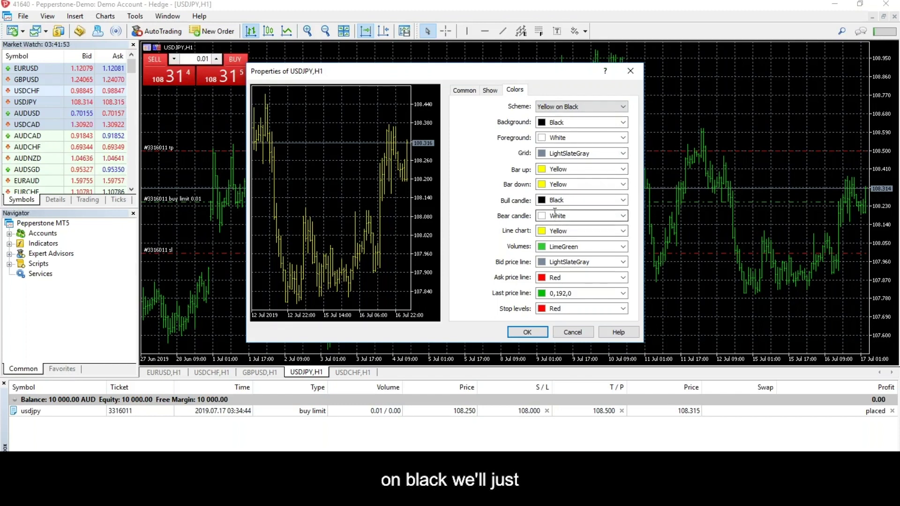
{"action": "left_click", "coordinate": [625, 200]}
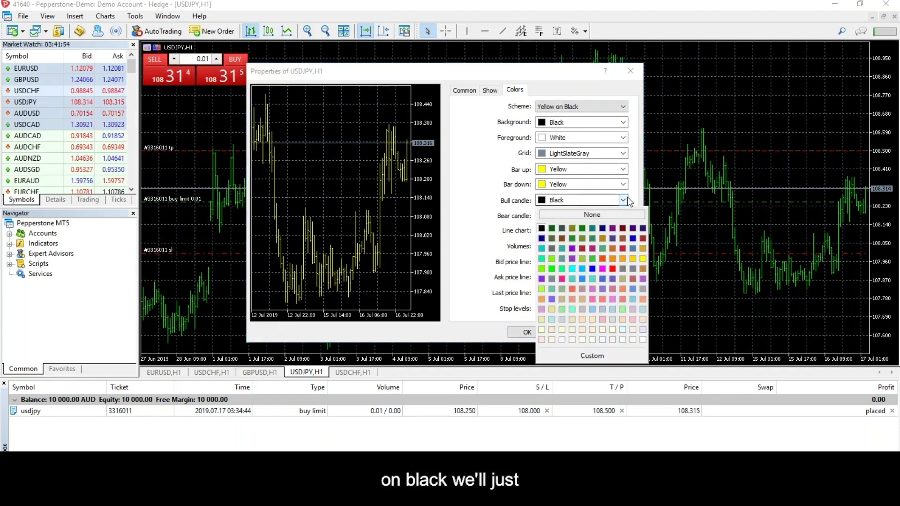
{"action": "left_click", "coordinate": [542, 238]}
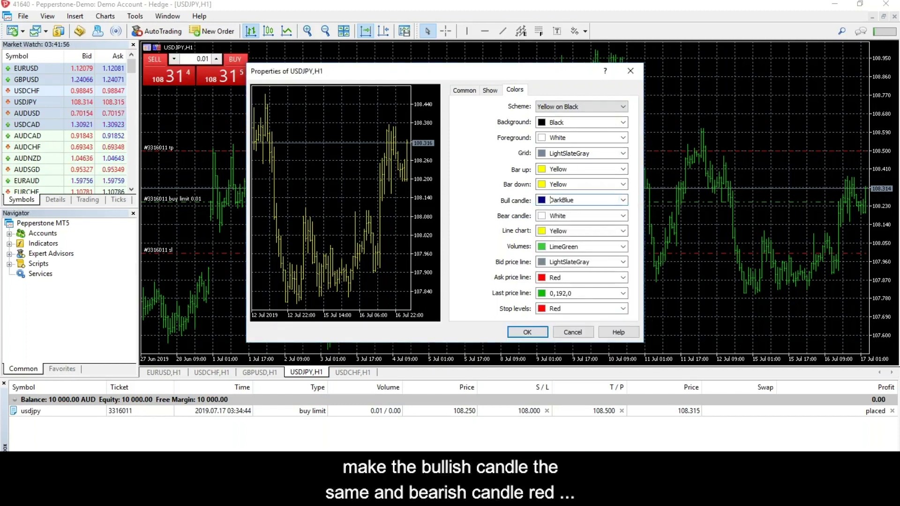
{"action": "left_click", "coordinate": [623, 216]}
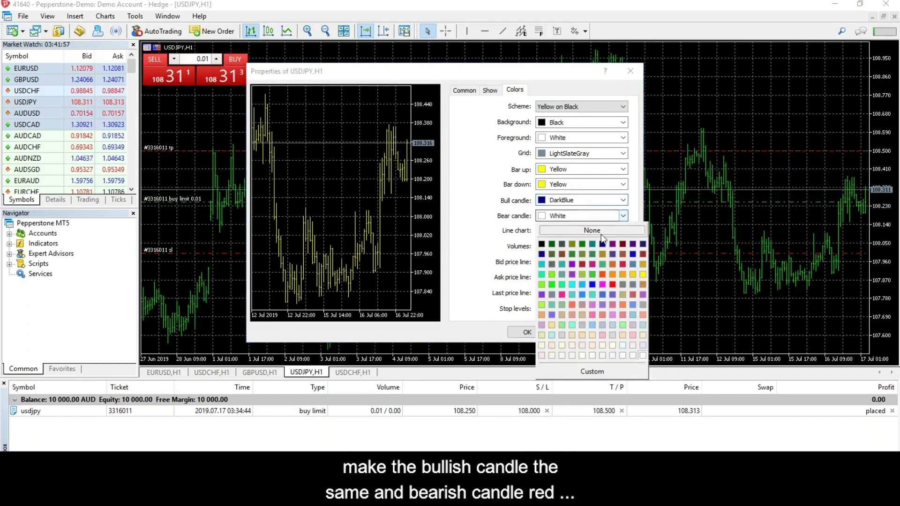
{"action": "left_click", "coordinate": [611, 285]}
- Review the display options in the USDJPY chart's properties and set the chart type to Candlesticks
{"action": "left_click", "coordinate": [466, 91]}
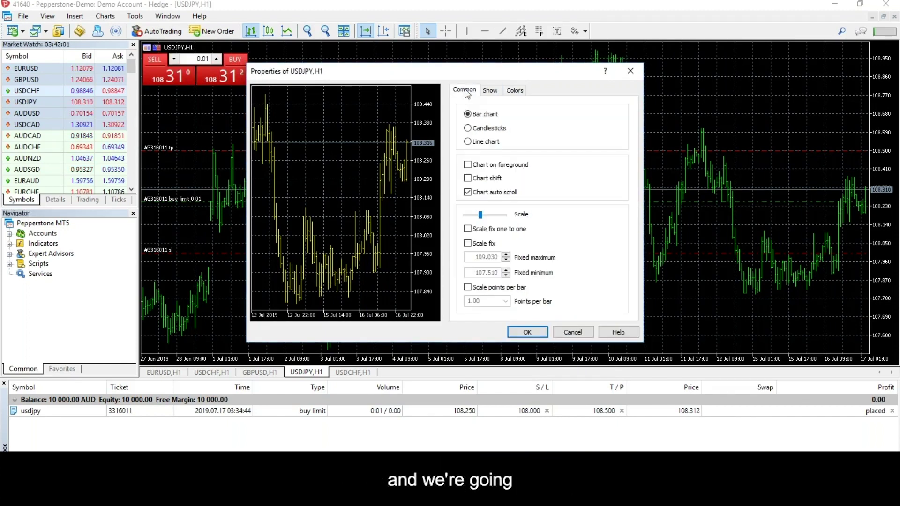
{"action": "left_click", "coordinate": [490, 90]}
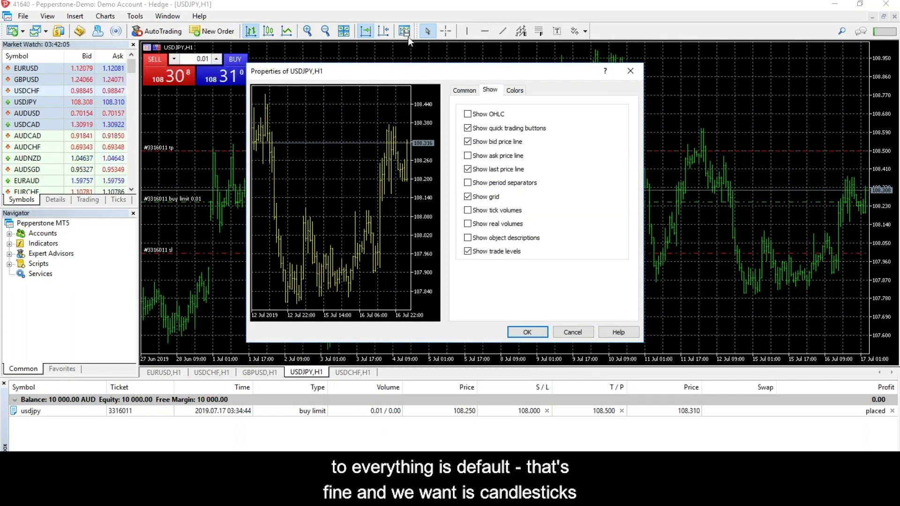
{"action": "left_click", "coordinate": [473, 93]}
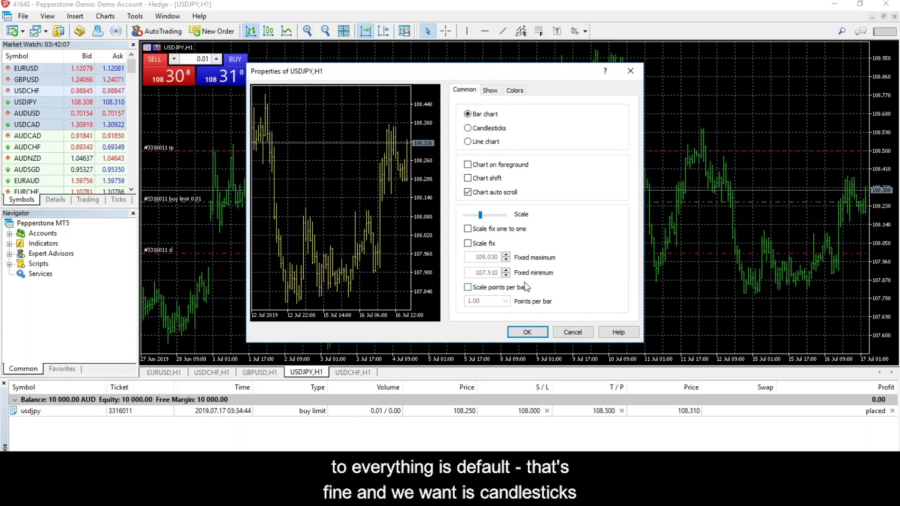
{"action": "left_click", "coordinate": [468, 128]}
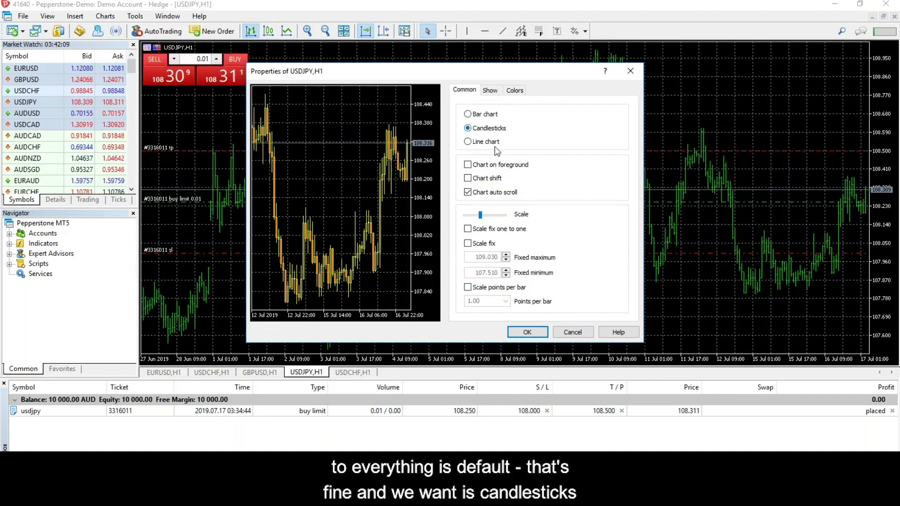
- Apply the candlestick properties to the USDJPY chart and turn off its grid
{"action": "left_click", "coordinate": [528, 332]}
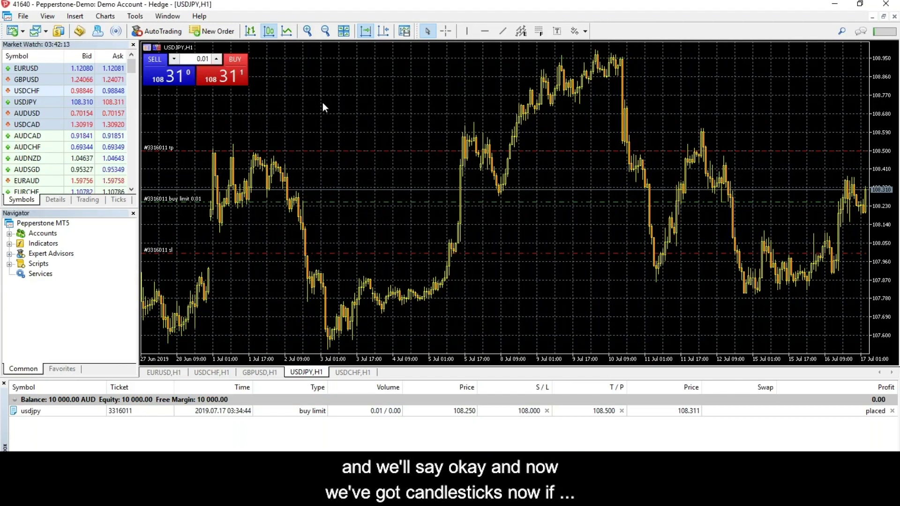
{"action": "left_click", "coordinate": [308, 32]}
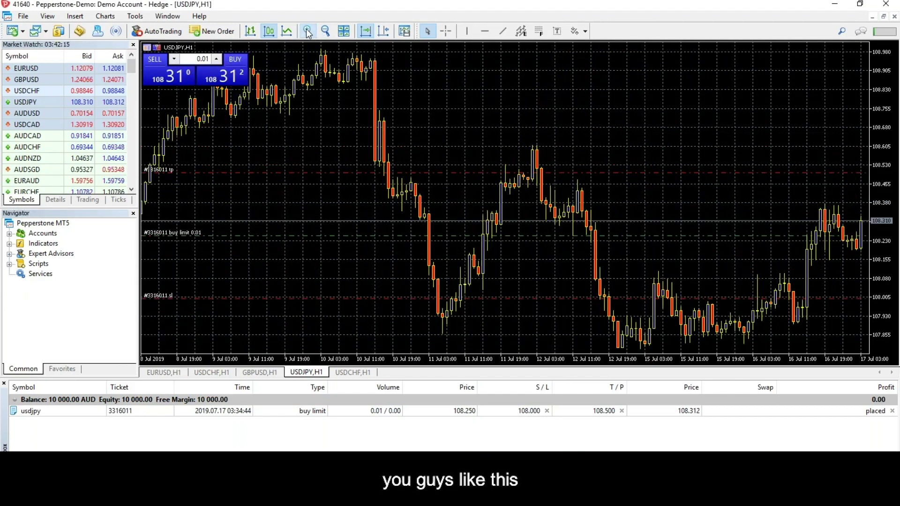
{"action": "left_click", "coordinate": [308, 31]}
{"action": "left_click", "coordinate": [308, 32]}
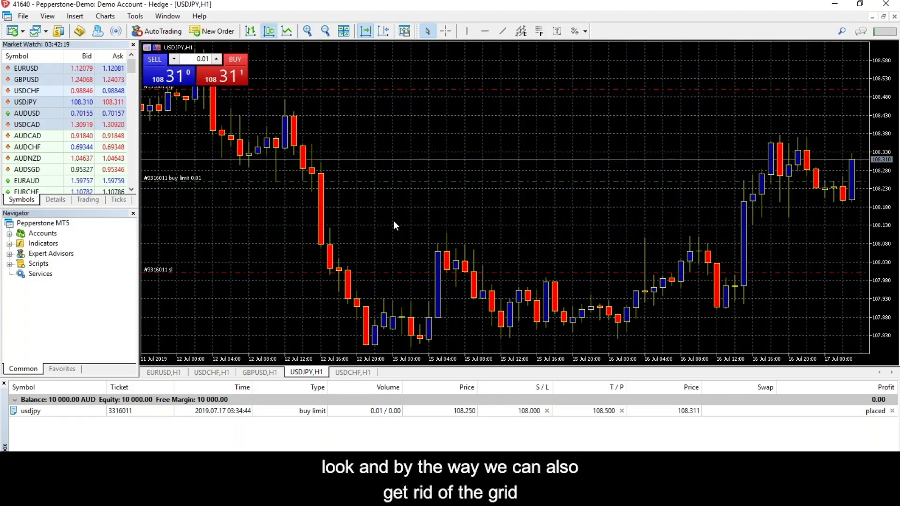
{"action": "key", "text": "ctrl+g"}
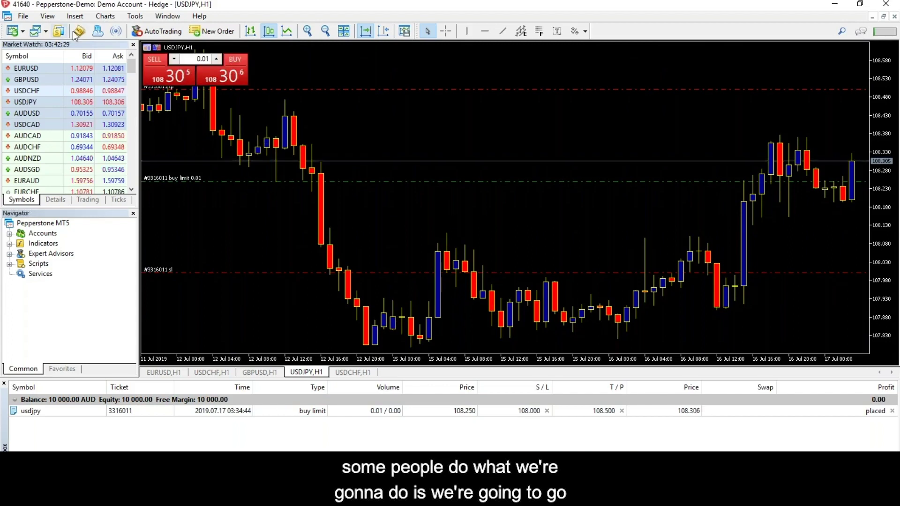
- Save the USDJPY chart's look as a template named Dark
{"action": "left_click", "coordinate": [104, 17]}
{"action": "mouse_move", "coordinate": [137, 129]}
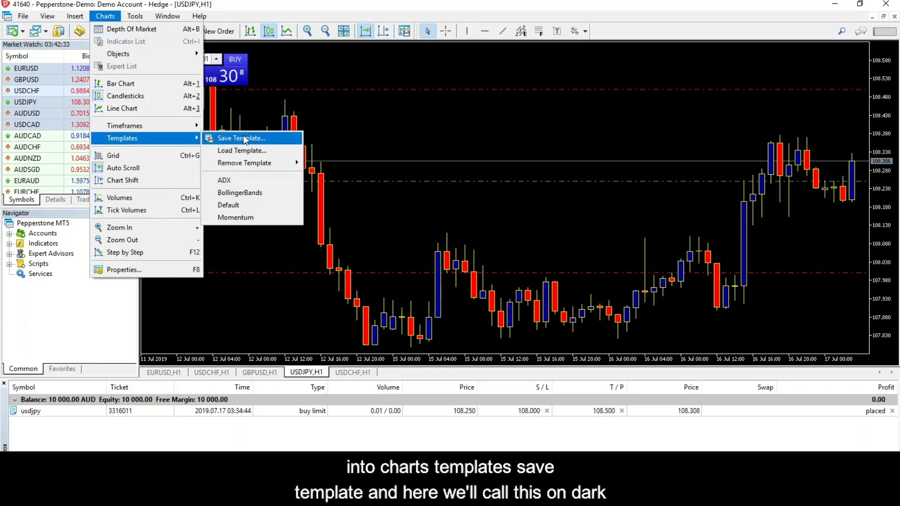
{"action": "left_click", "coordinate": [244, 136]}
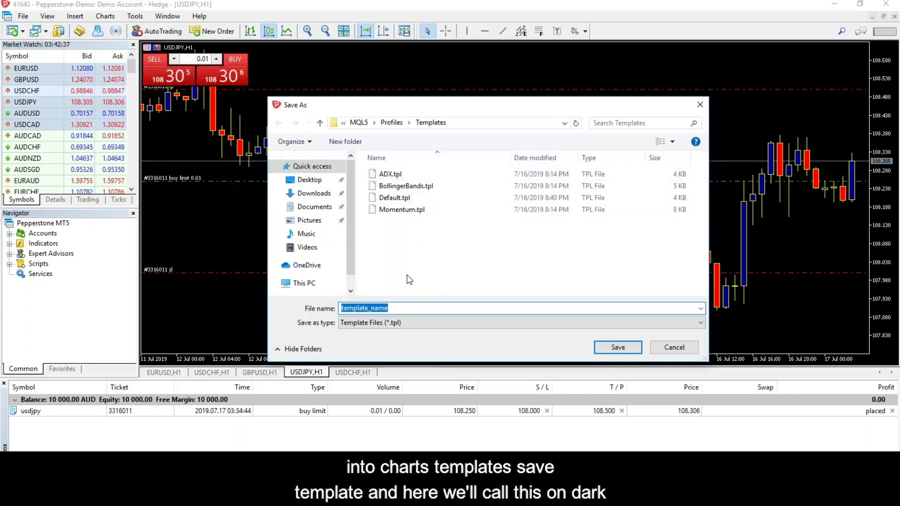
{"action": "type", "text": "Dark"}
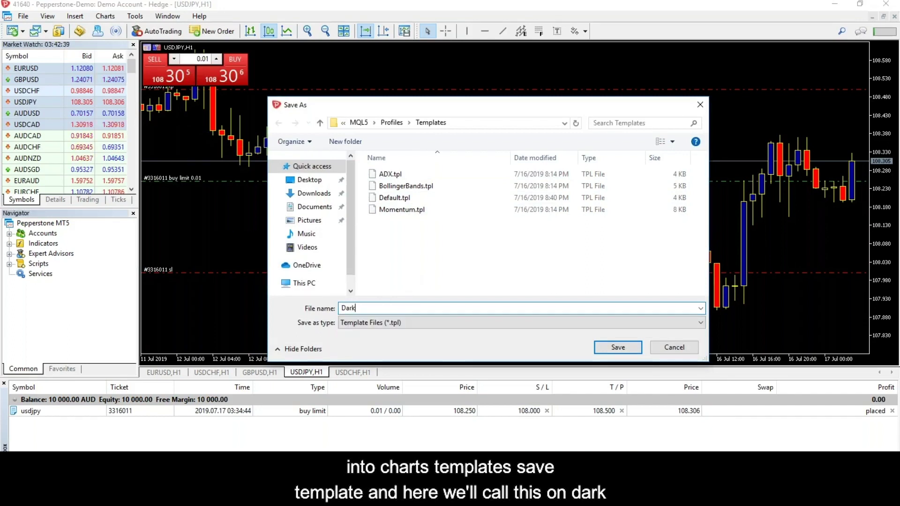
{"action": "key", "text": "Return"}
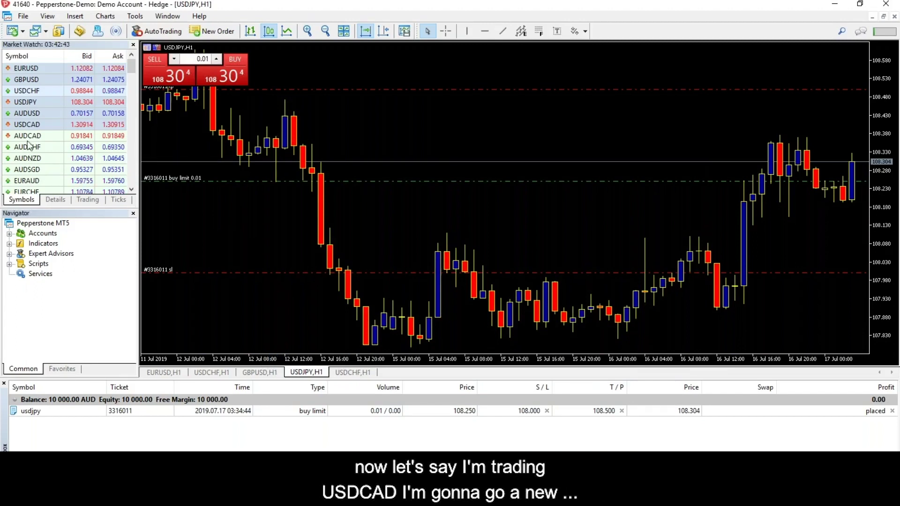
- Open a new chart window for USDCAD from the Market Watch symbols and apply the Dark template to it
{"action": "right_click", "coordinate": [35, 125]}
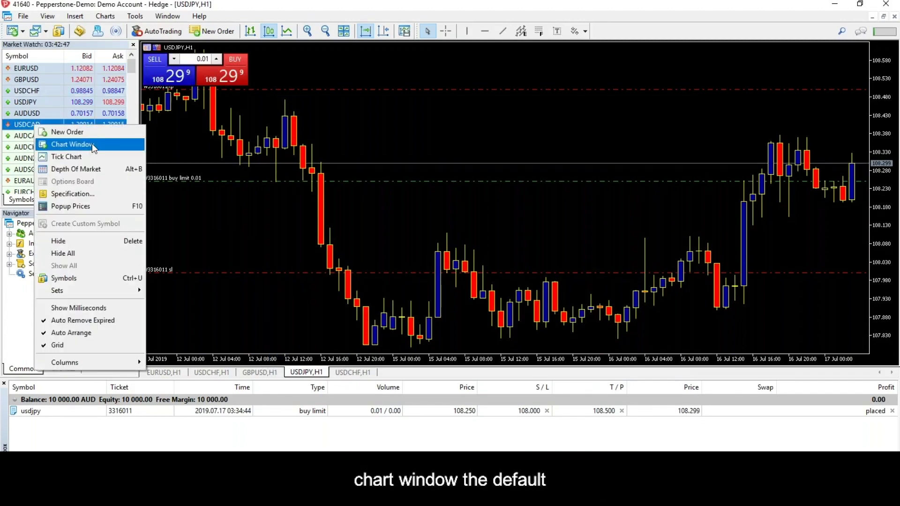
{"action": "left_click", "coordinate": [92, 144]}
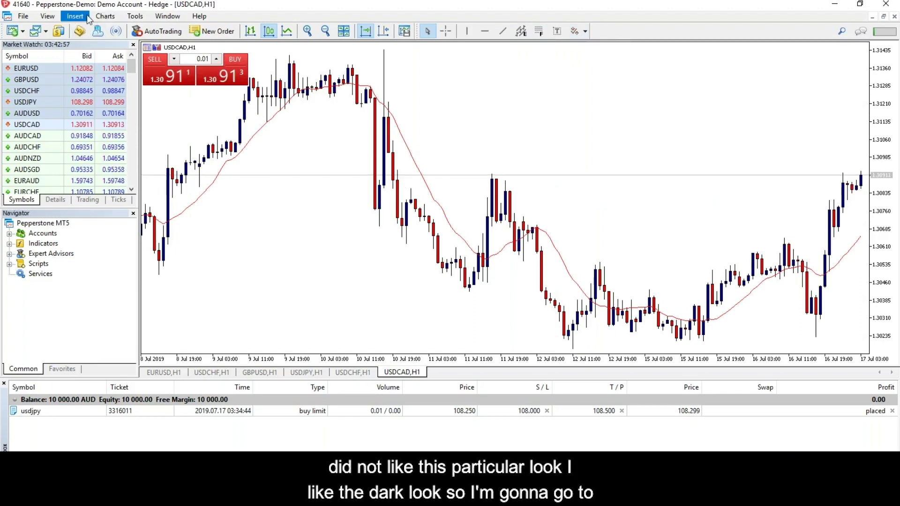
{"action": "left_click", "coordinate": [105, 16]}
{"action": "mouse_move", "coordinate": [141, 138]}
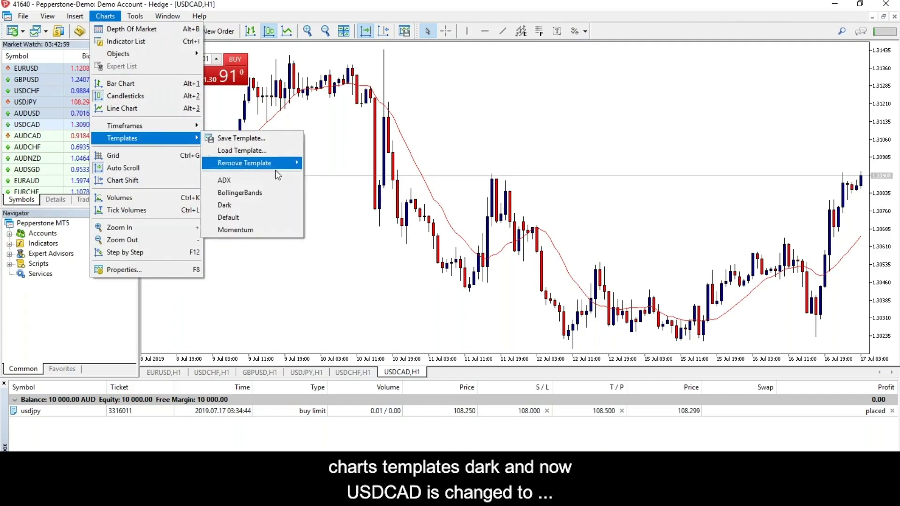
{"action": "left_click", "coordinate": [292, 204]}
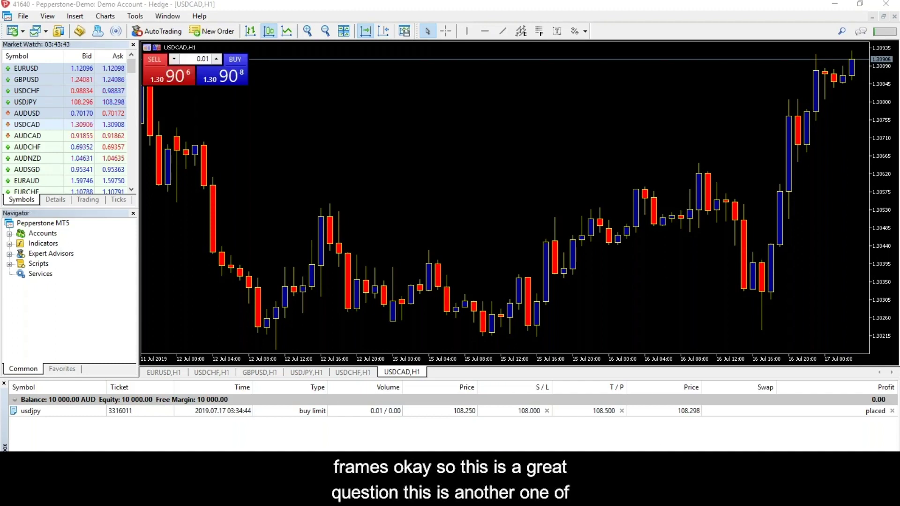
- Switch to MetaTrader 4, view the GBPUSD chart in each timeframe from M1 to MN, restore H1, and return to MetaTrader 5
{"action": "mouse_move", "coordinate": [455, 497]}
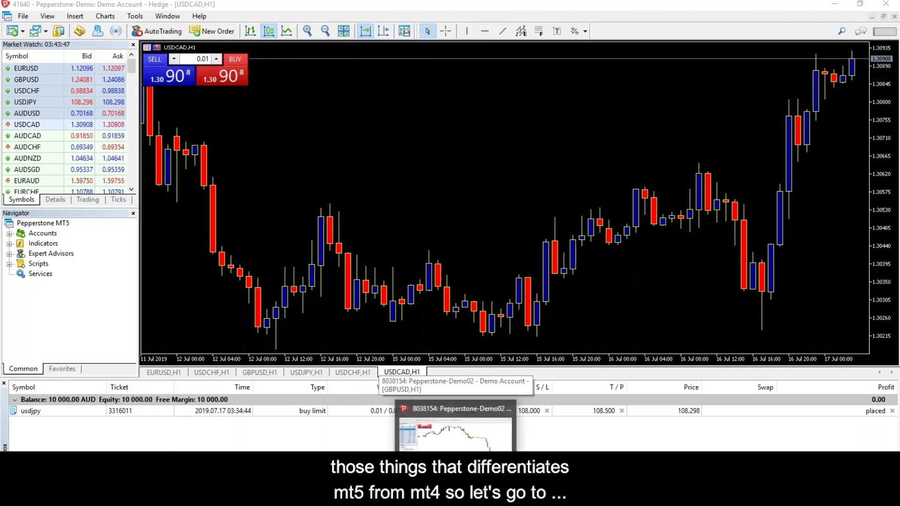
{"action": "left_click", "coordinate": [455, 431]}
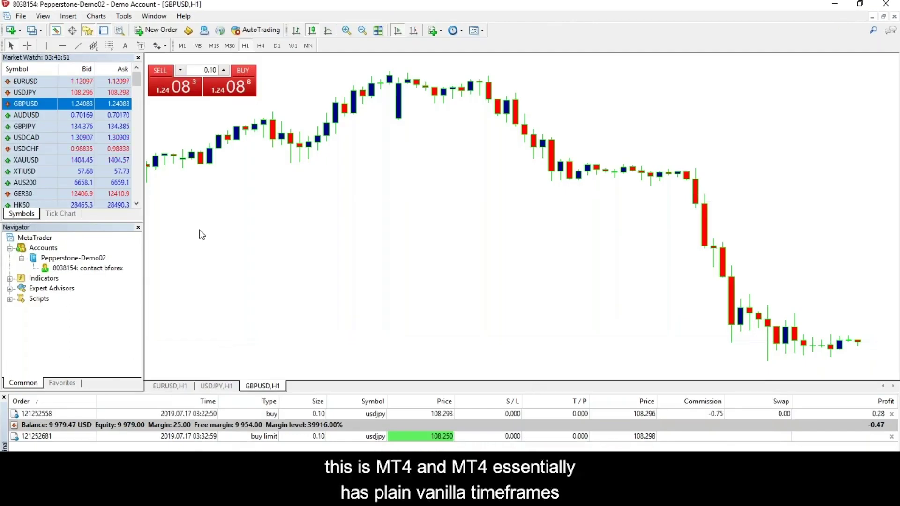
{"action": "left_click", "coordinate": [183, 46]}
{"action": "left_click", "coordinate": [196, 46]}
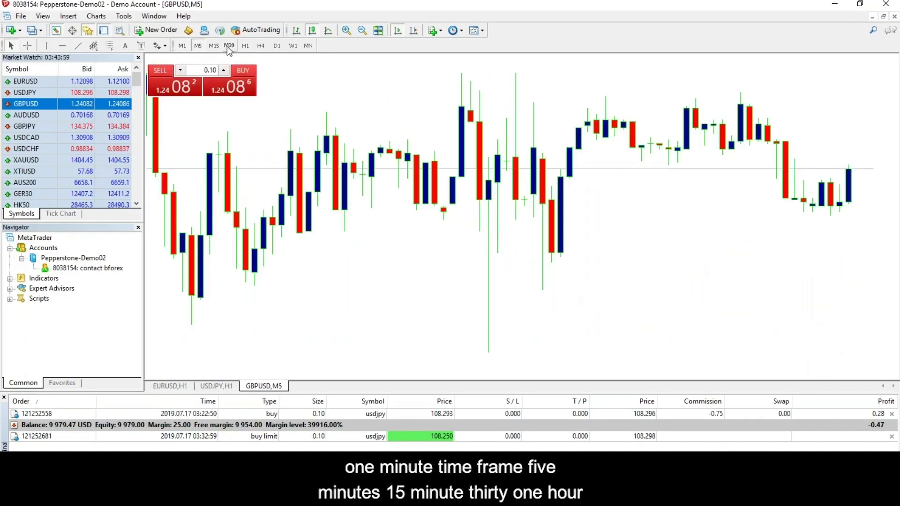
{"action": "left_click", "coordinate": [214, 46]}
{"action": "left_click", "coordinate": [230, 46]}
{"action": "left_click", "coordinate": [245, 46]}
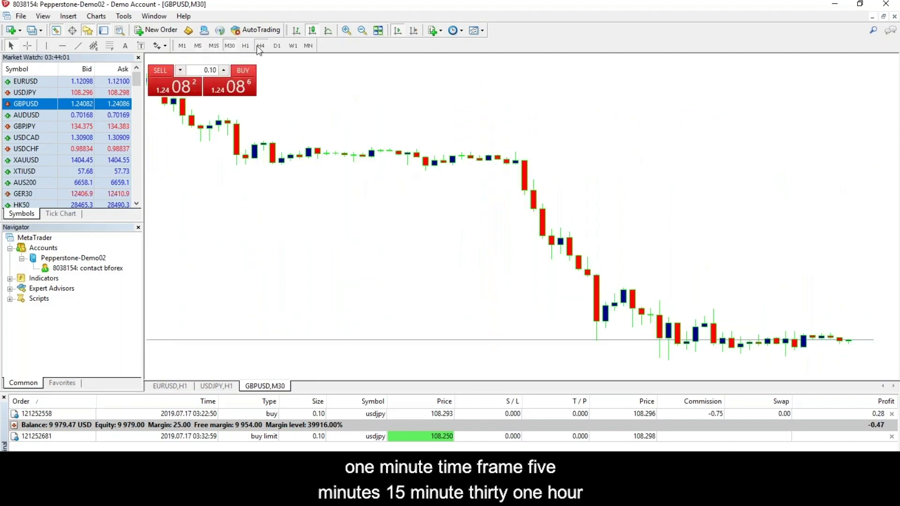
{"action": "left_click", "coordinate": [261, 46]}
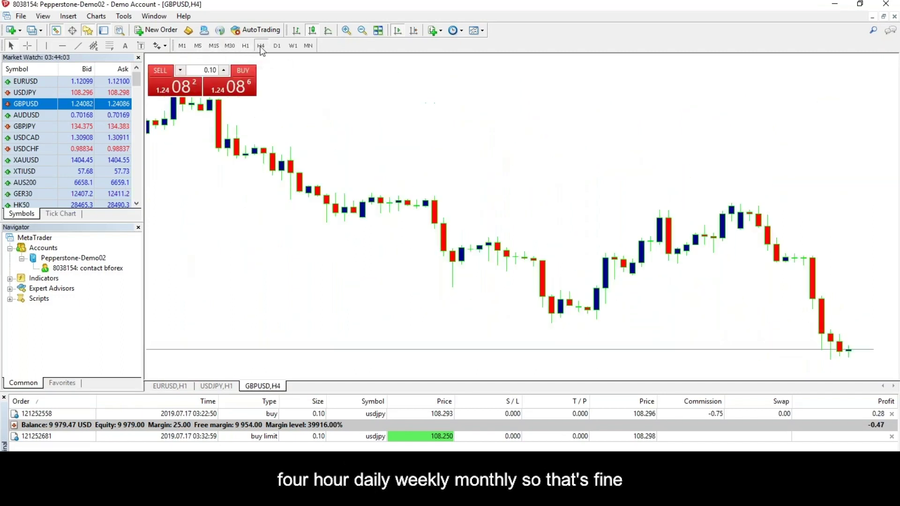
{"action": "left_click", "coordinate": [276, 46]}
{"action": "left_click", "coordinate": [293, 46]}
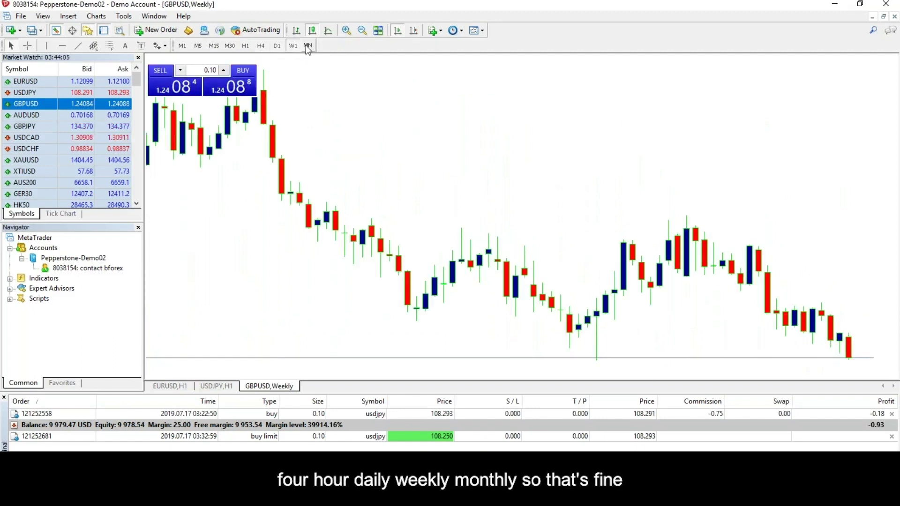
{"action": "left_click", "coordinate": [307, 45]}
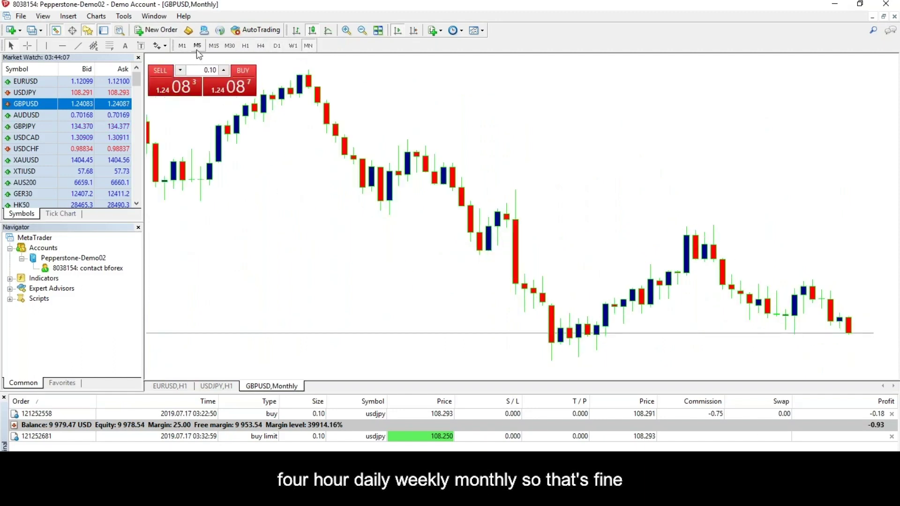
{"action": "left_click", "coordinate": [245, 47]}
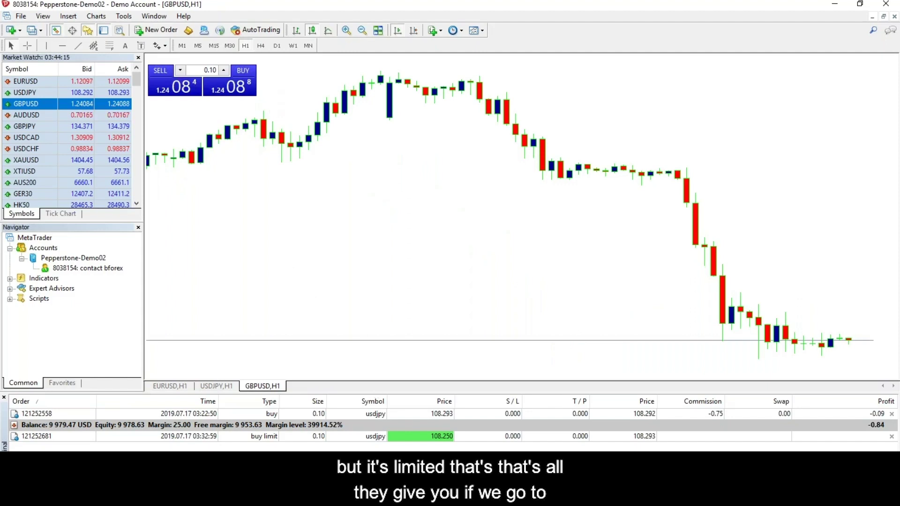
{"action": "key", "text": "alt+Tab"}
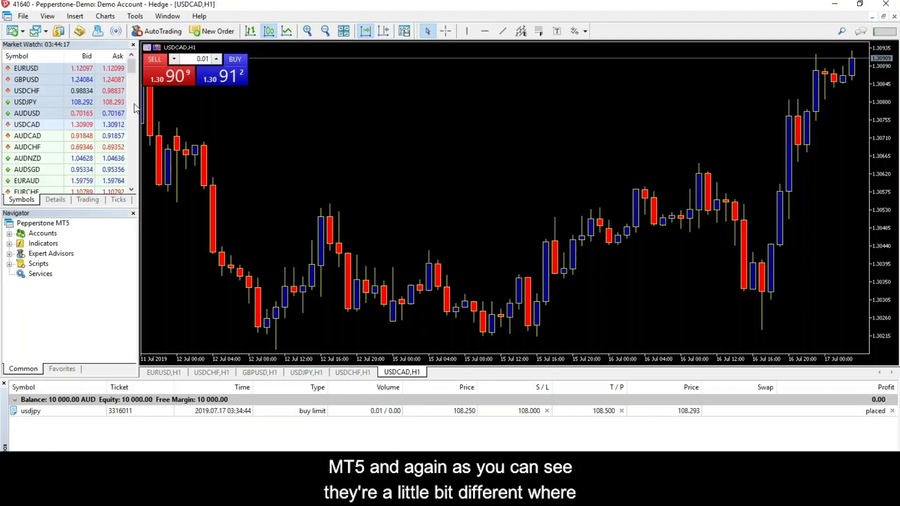
- Set the USDCAD chart's timeframe to 4 minutes
{"action": "left_click", "coordinate": [105, 16]}
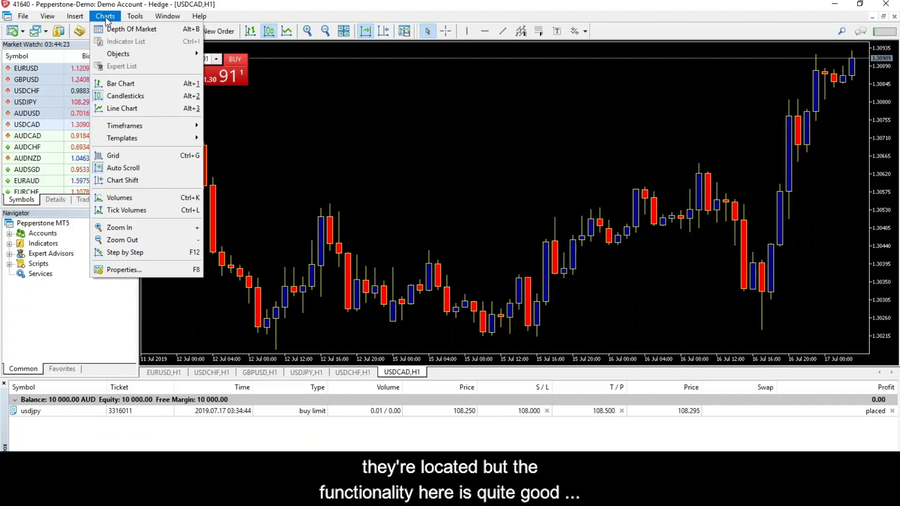
{"action": "mouse_move", "coordinate": [174, 130]}
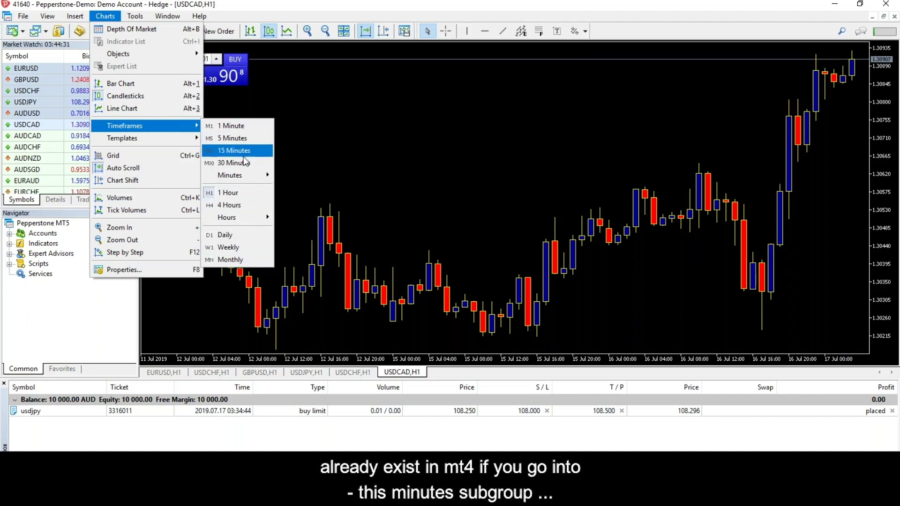
{"action": "mouse_move", "coordinate": [252, 176]}
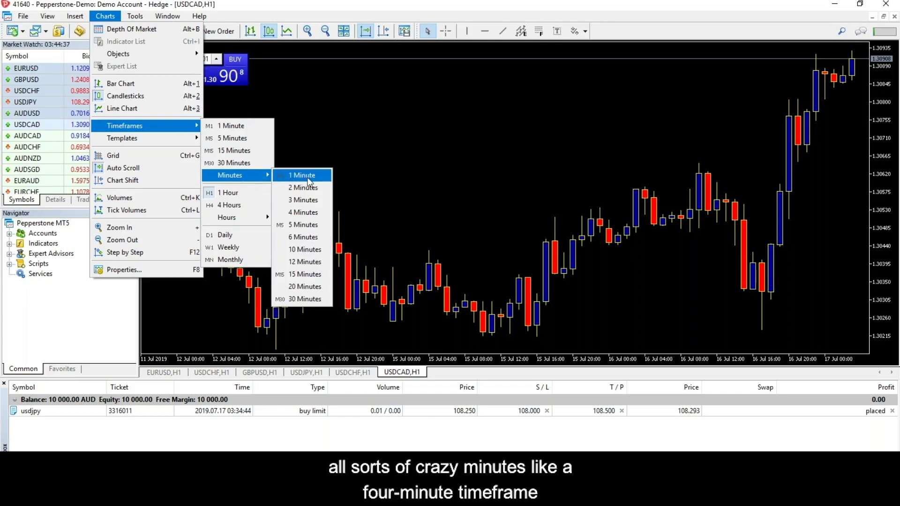
{"action": "left_click", "coordinate": [311, 215]}
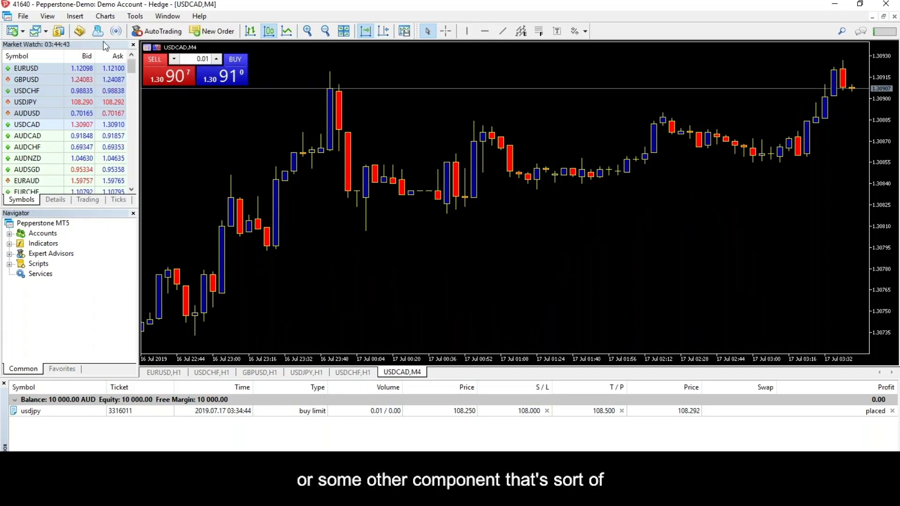
- Set the USDCAD chart's timeframe to 3 hours
{"action": "left_click", "coordinate": [97, 19]}
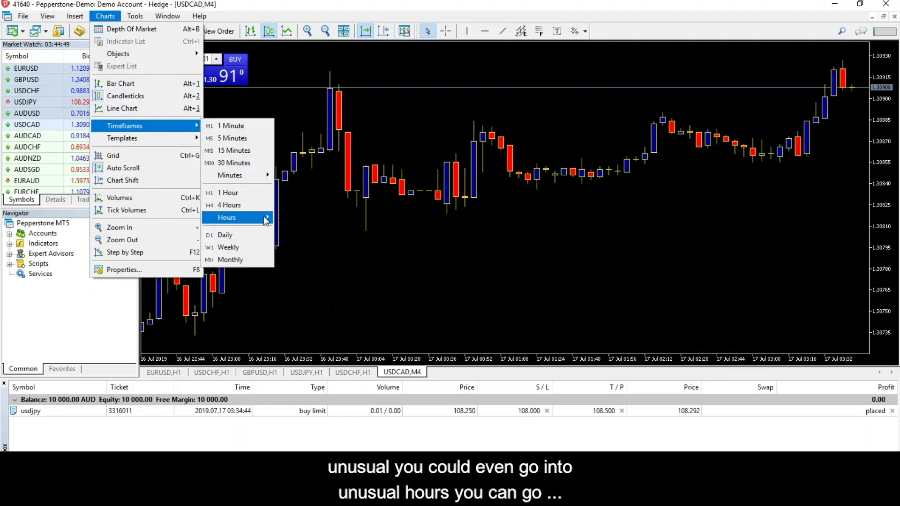
{"action": "mouse_move", "coordinate": [267, 218]}
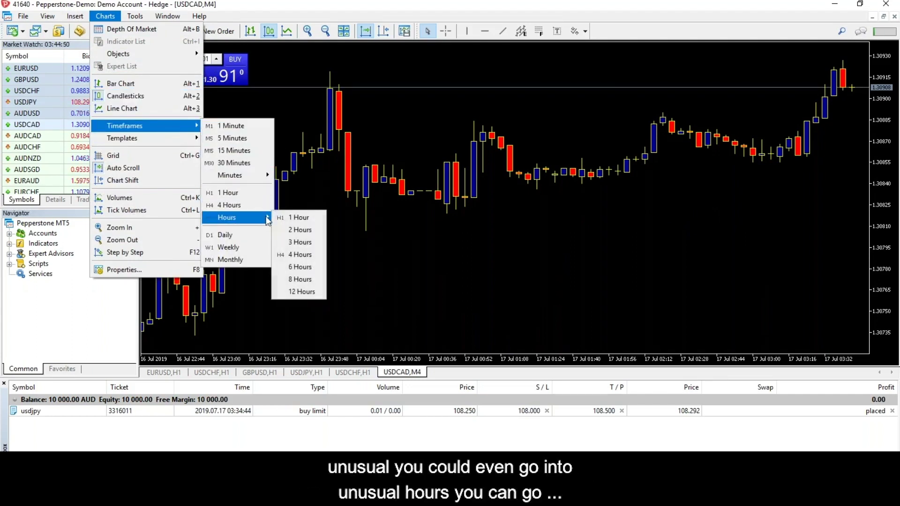
{"action": "left_click", "coordinate": [307, 243]}
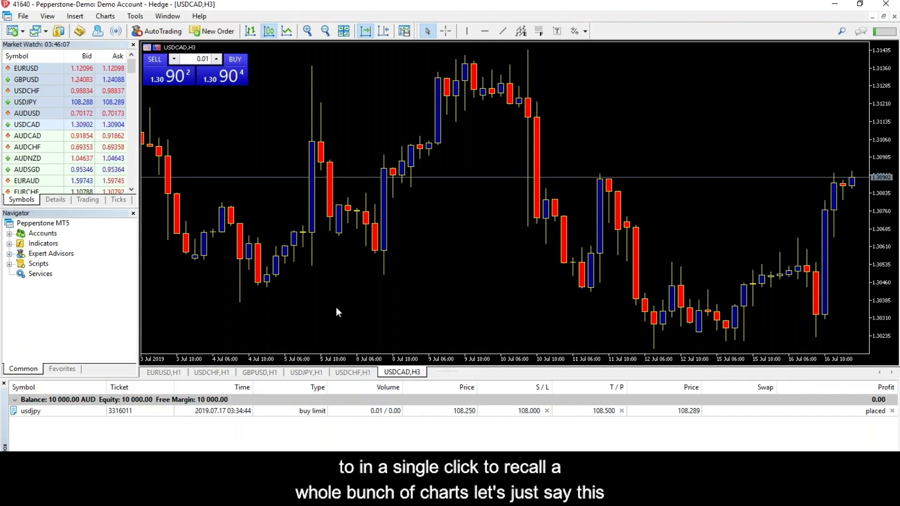
- Review the open USDCHF, USDCAD and USDJPY charts, and set the GBPUSD chart's timeframe to 4 hours
{"action": "left_click", "coordinate": [350, 374]}
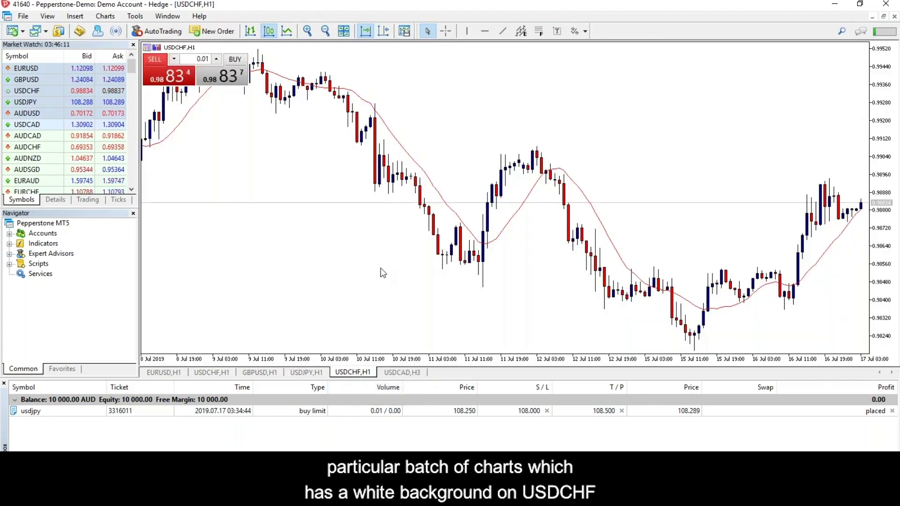
{"action": "left_click", "coordinate": [397, 373]}
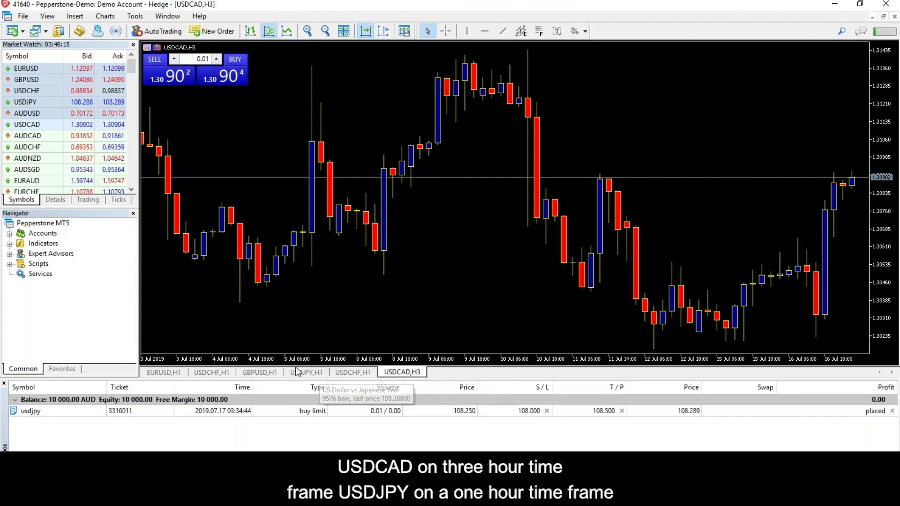
{"action": "left_click", "coordinate": [315, 374]}
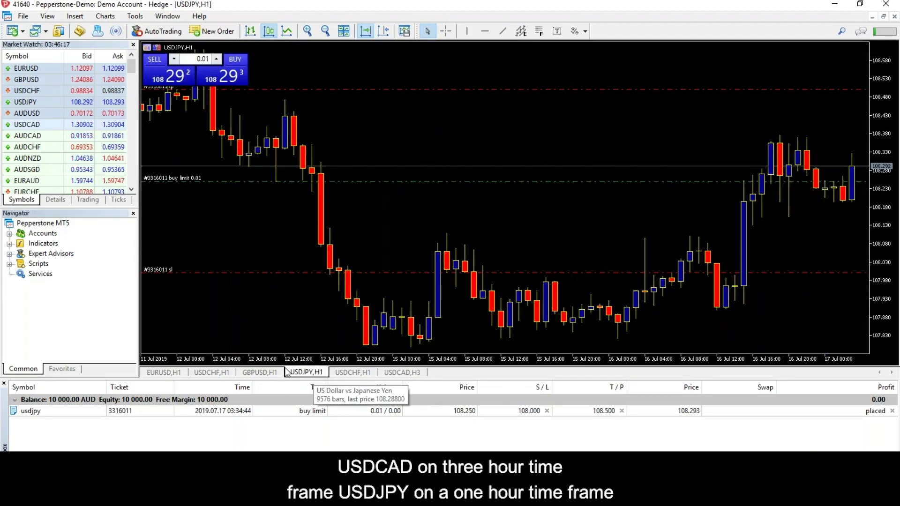
{"action": "left_click", "coordinate": [255, 374]}
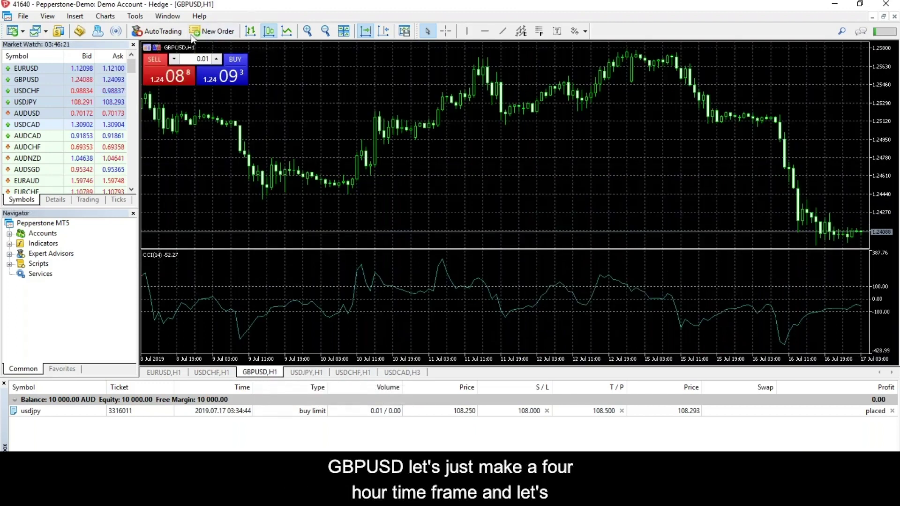
{"action": "left_click", "coordinate": [105, 19]}
{"action": "mouse_move", "coordinate": [171, 127]}
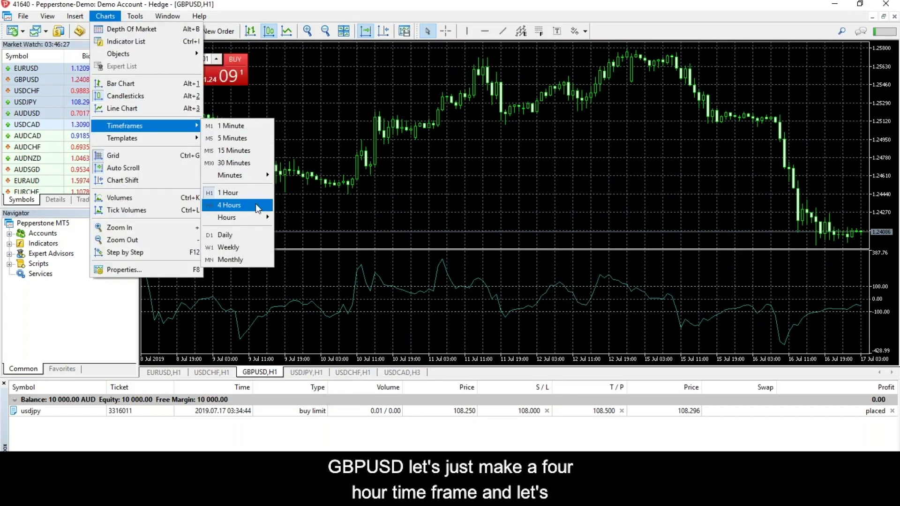
{"action": "left_click", "coordinate": [257, 207]}
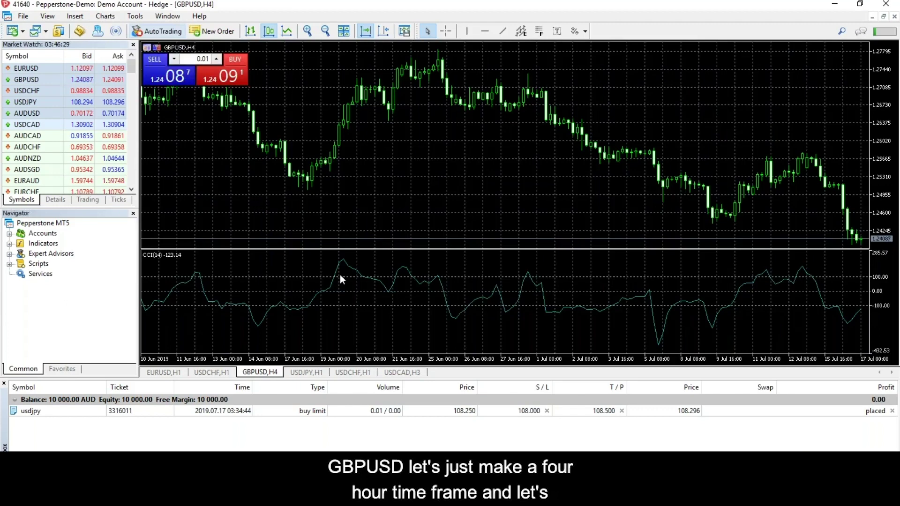
- Delete the Commodity Channel Index indicator from the GBPUSD H4 chart
{"action": "right_click", "coordinate": [345, 260]}
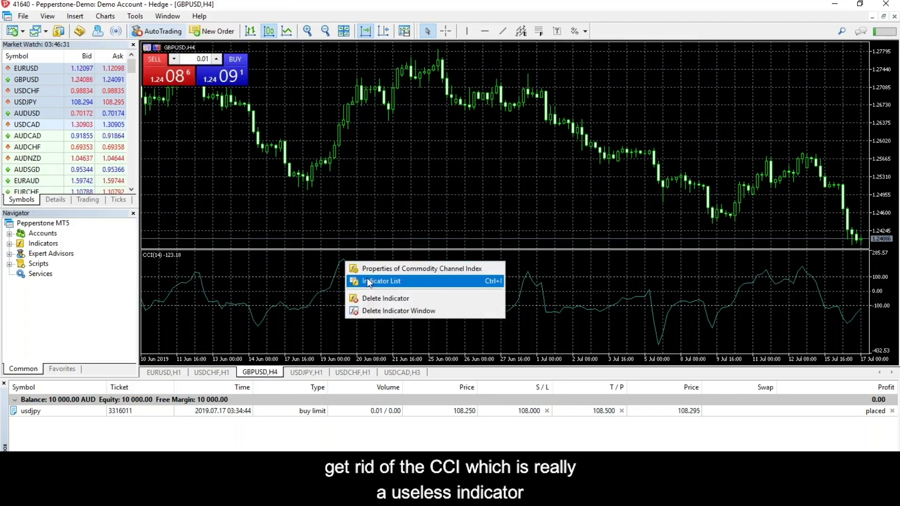
{"action": "left_click", "coordinate": [368, 279]}
{"action": "left_click", "coordinate": [536, 311]}
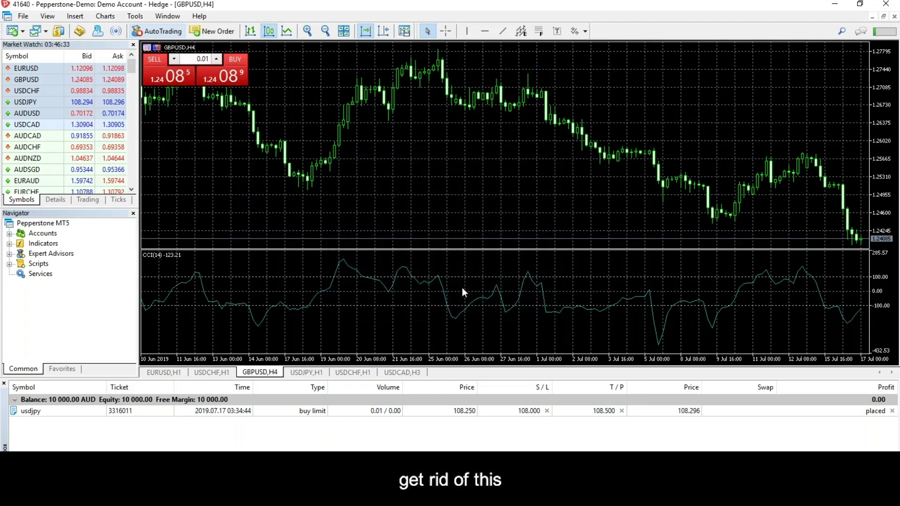
{"action": "right_click", "coordinate": [440, 282]}
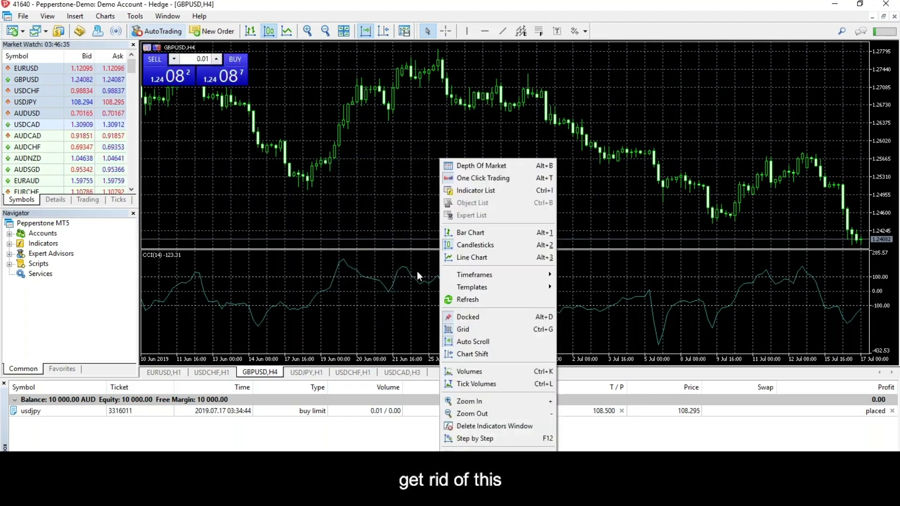
{"action": "left_click", "coordinate": [303, 260]}
{"action": "mouse_move", "coordinate": [339, 259]}
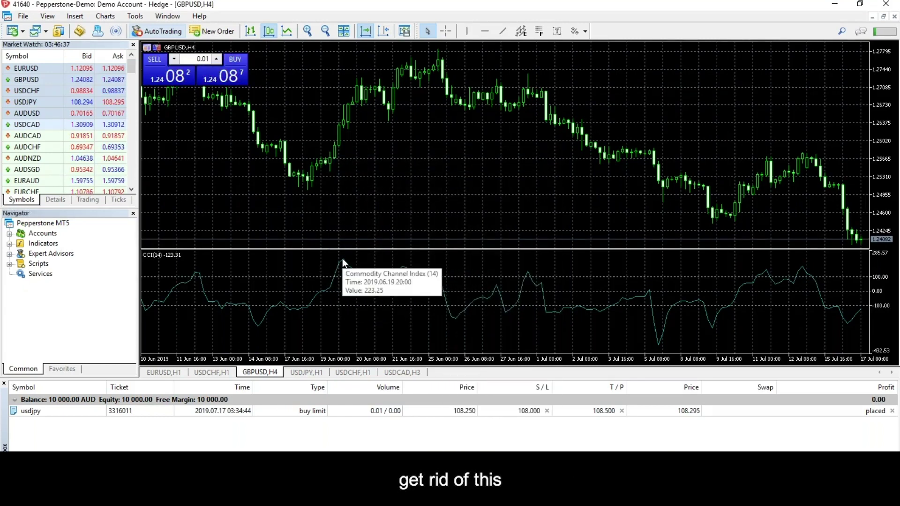
{"action": "right_click", "coordinate": [342, 259]}
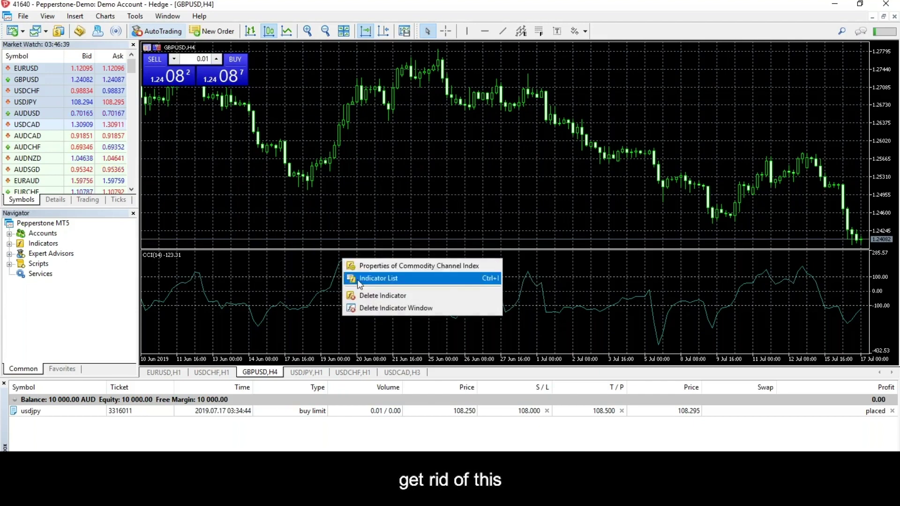
{"action": "left_click", "coordinate": [366, 296]}
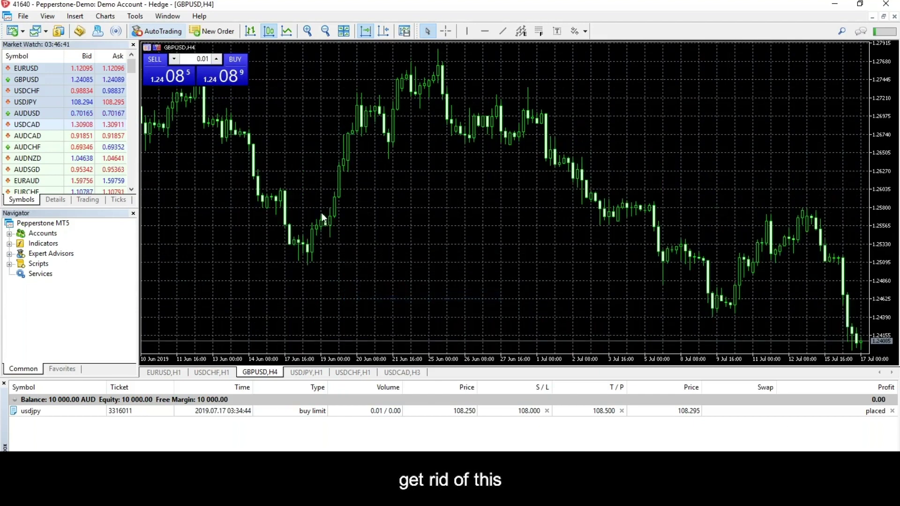
- Add a red Adaptive Moving Average to the GBPUSD H4 chart with period 9, fast EMA 2 and slow EMA 30
{"action": "left_click", "coordinate": [75, 16]}
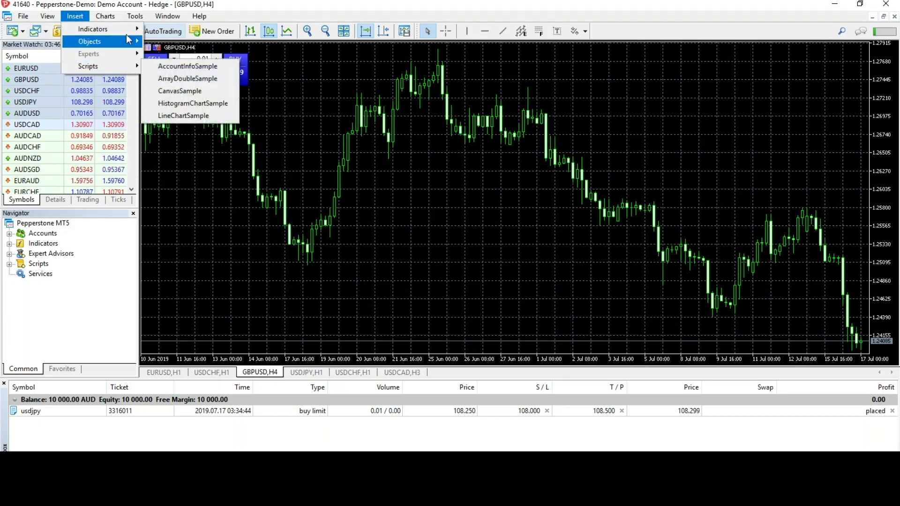
{"action": "mouse_move", "coordinate": [128, 33]}
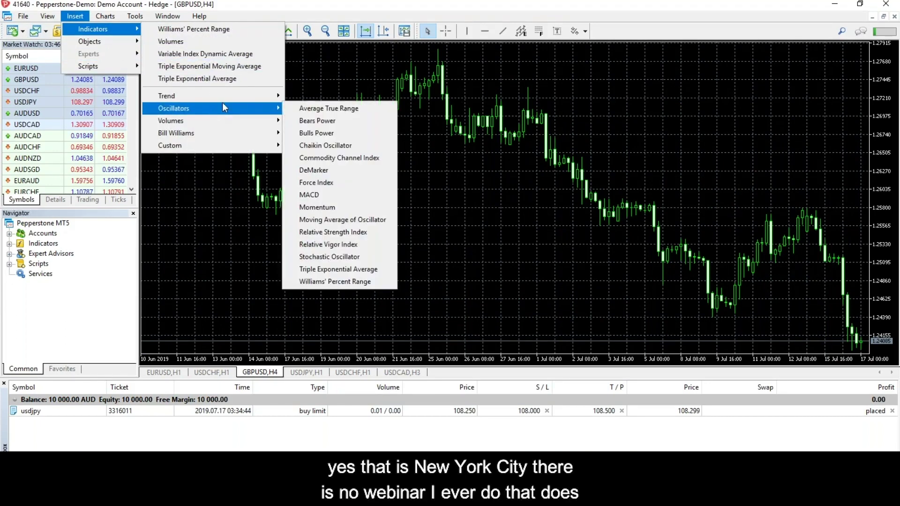
{"action": "mouse_move", "coordinate": [240, 96]}
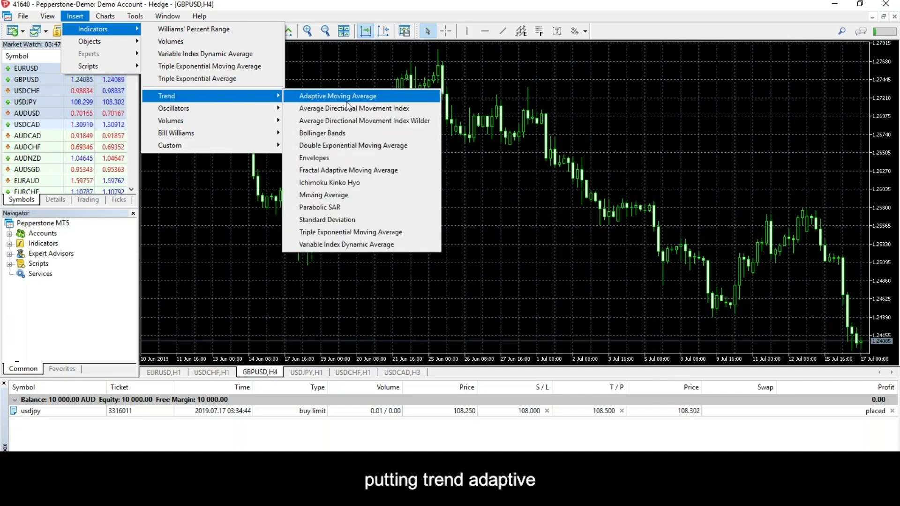
{"action": "left_click", "coordinate": [348, 97]}
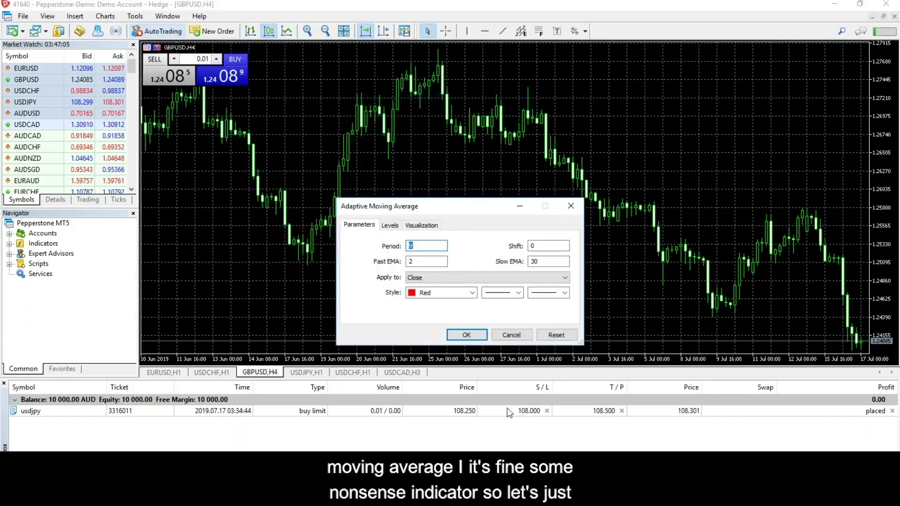
{"action": "left_click", "coordinate": [478, 333]}
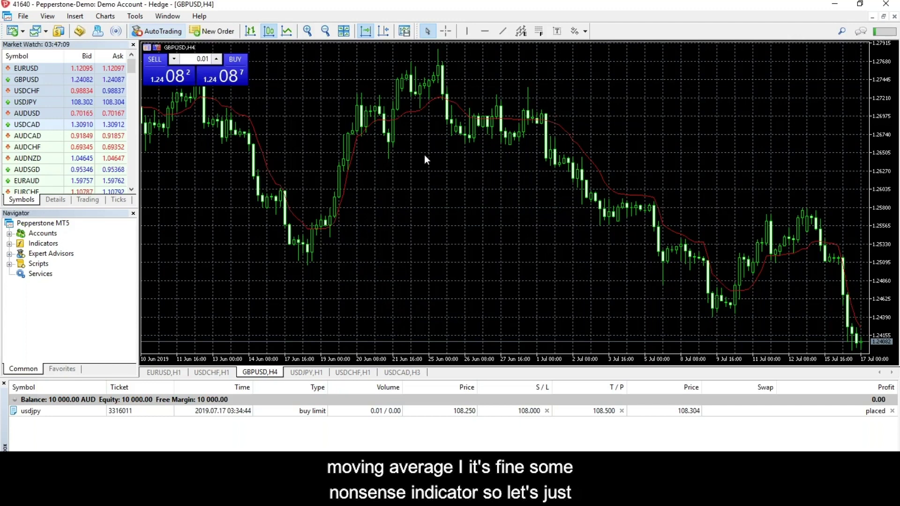
- Close the duplicate USDCHF H1 chart beside EURUSD and bring the EURUSD chart to the front
{"action": "right_click", "coordinate": [218, 371]}
{"action": "left_click", "coordinate": [235, 382]}
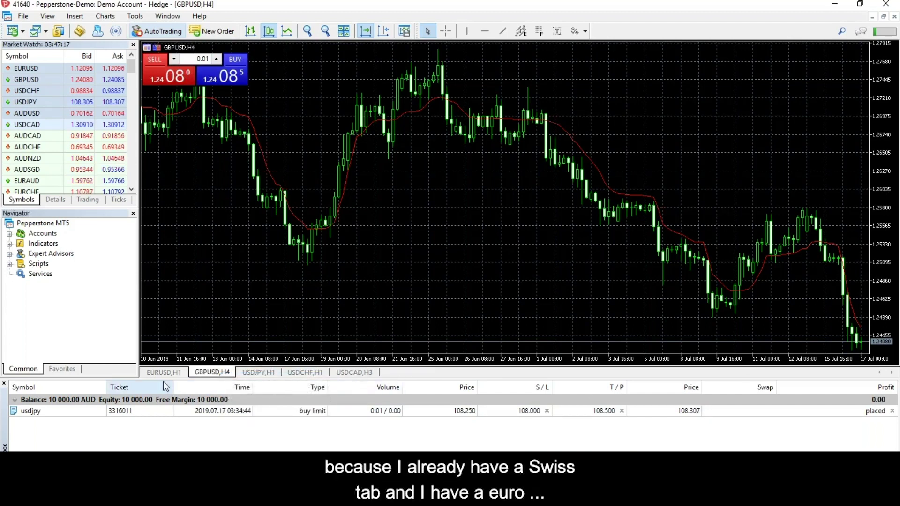
{"action": "left_click", "coordinate": [180, 378]}
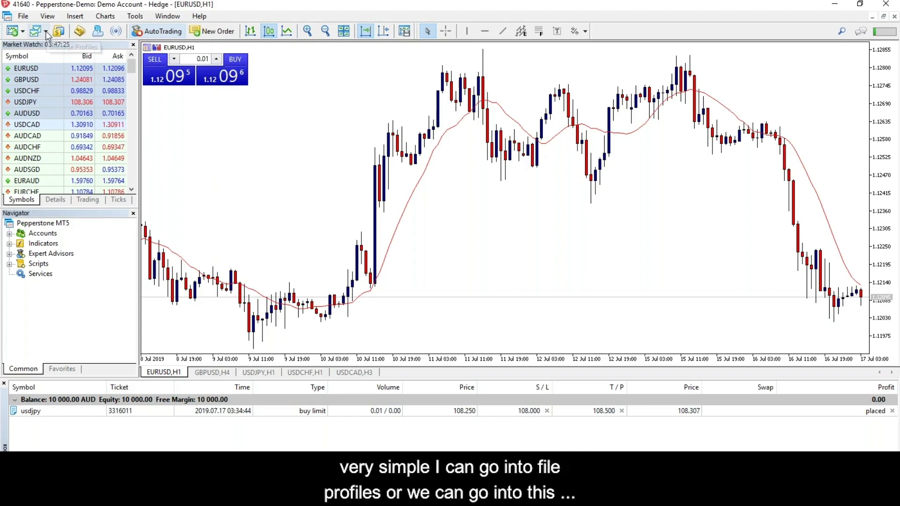
- Save the current set of charts as a new profile named BorisSpecial
{"action": "left_click", "coordinate": [25, 17]}
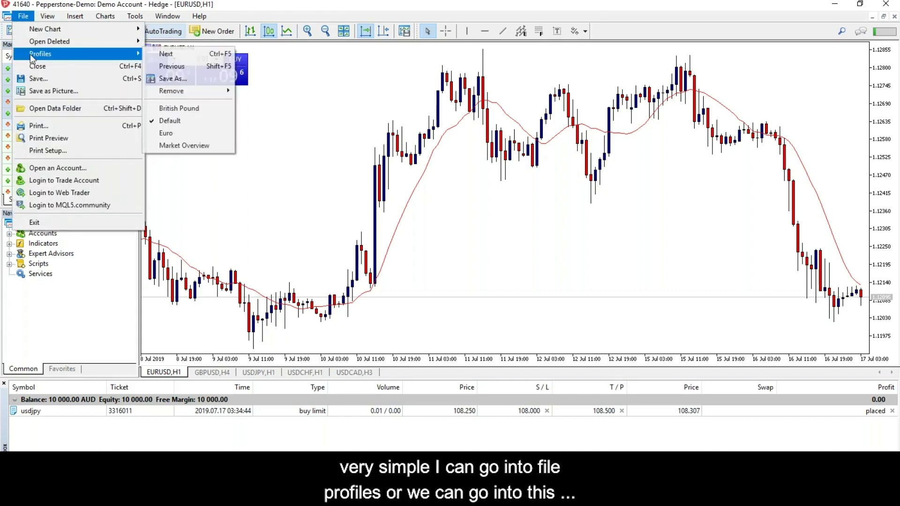
{"action": "left_click", "coordinate": [309, 121]}
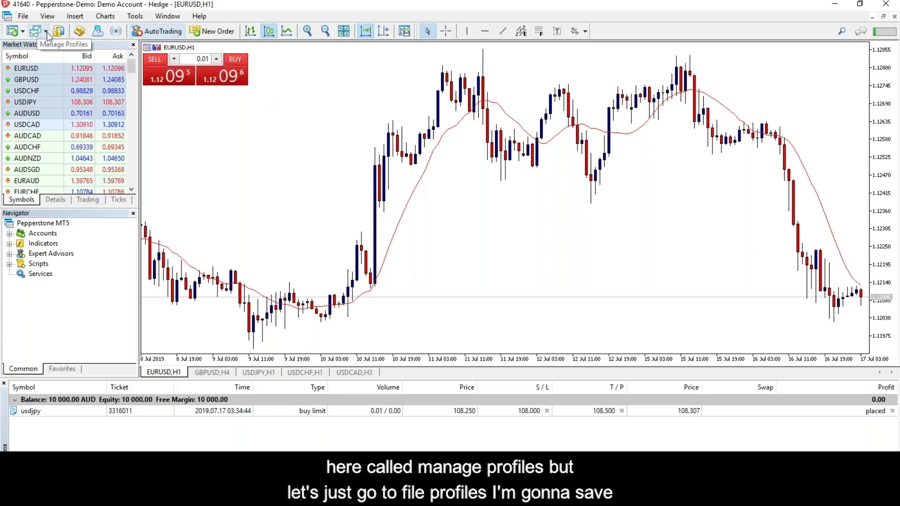
{"action": "left_click", "coordinate": [23, 16]}
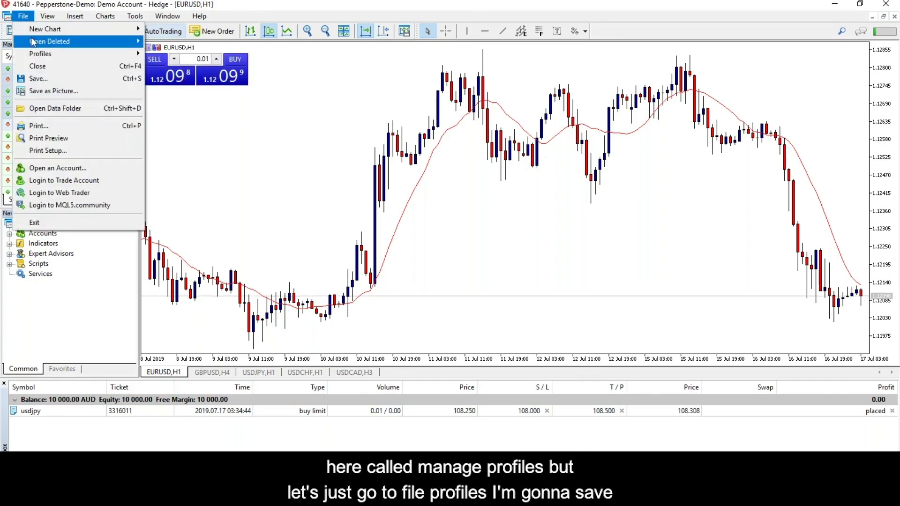
{"action": "mouse_move", "coordinate": [44, 53]}
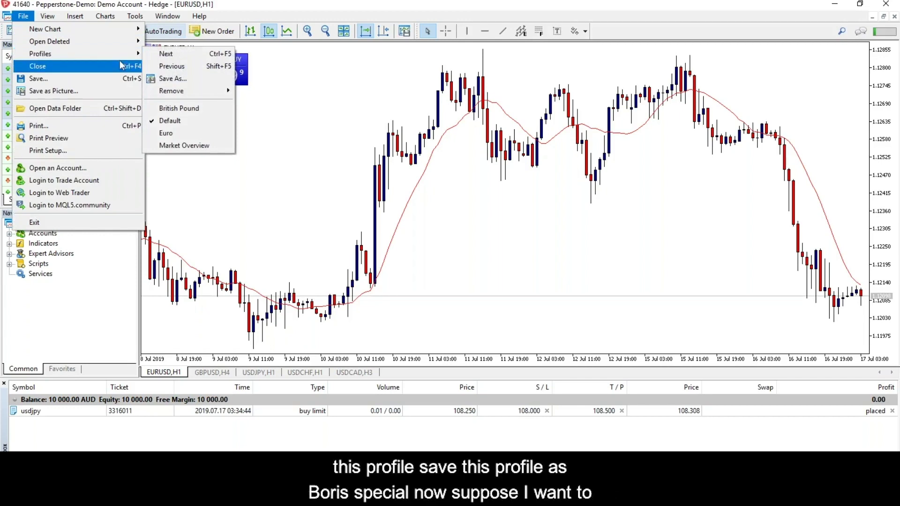
{"action": "left_click", "coordinate": [184, 79]}
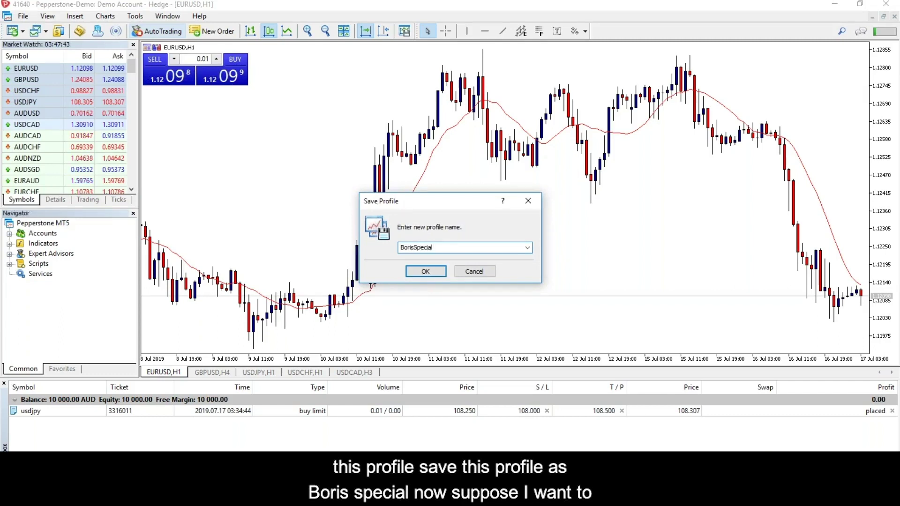
{"action": "left_click", "coordinate": [425, 272]}
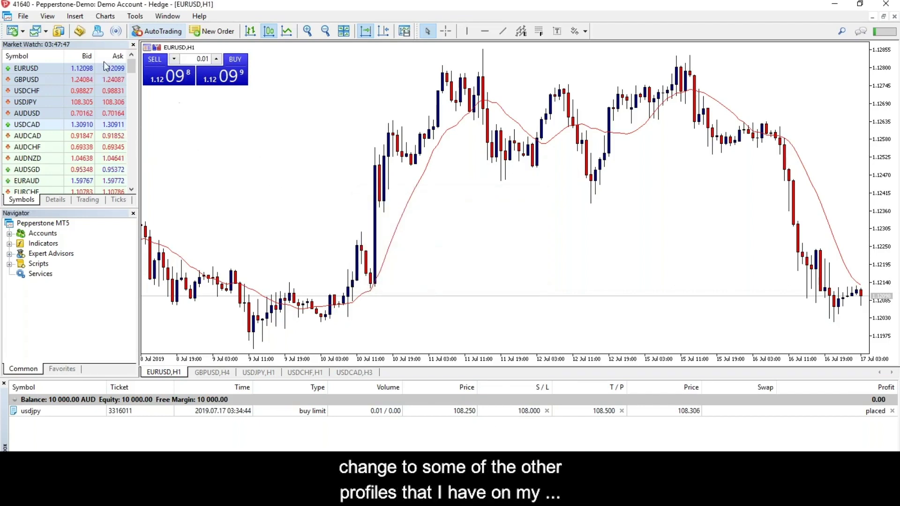
- Load the British Pound chart profile
{"action": "left_click", "coordinate": [22, 16]}
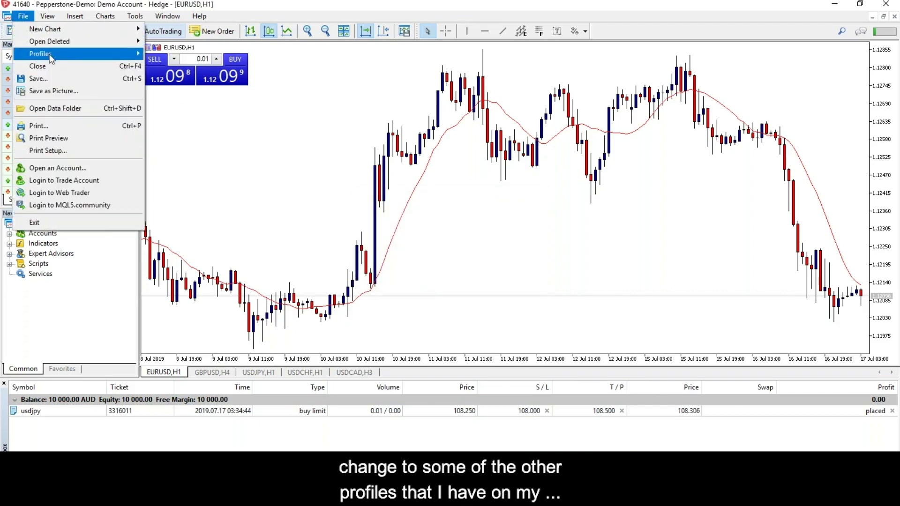
{"action": "mouse_move", "coordinate": [53, 55]}
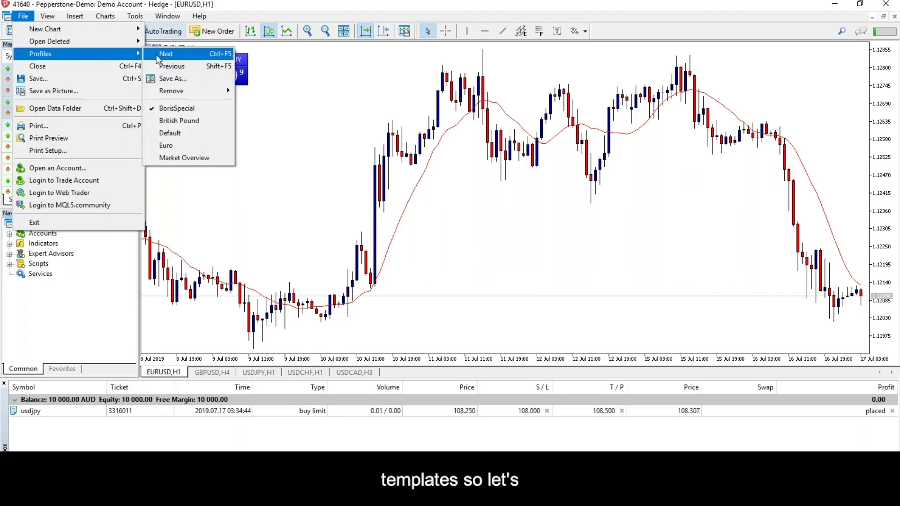
{"action": "left_click", "coordinate": [201, 121]}
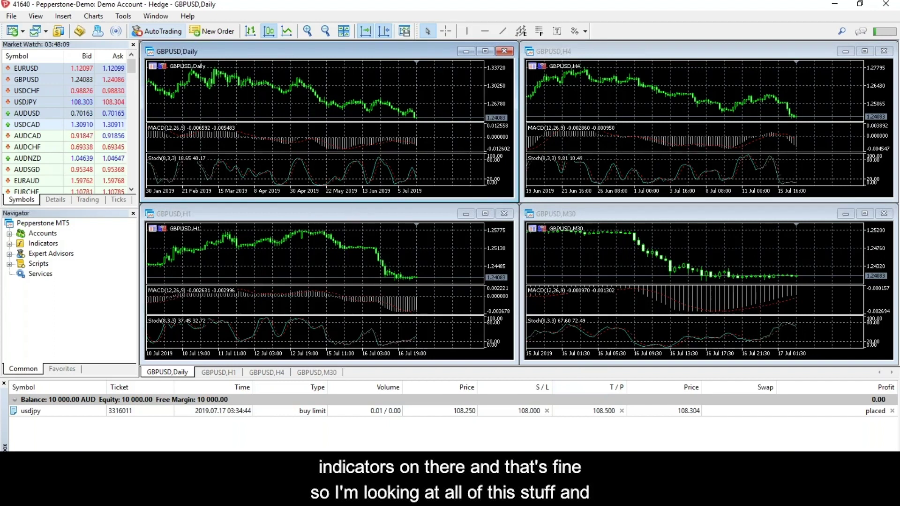
- Maximize the GBPUSD Daily chart and view the GBPUSD H1 and H4 charts with their MACD and Stochastic indicators
{"action": "left_click", "coordinate": [485, 51]}
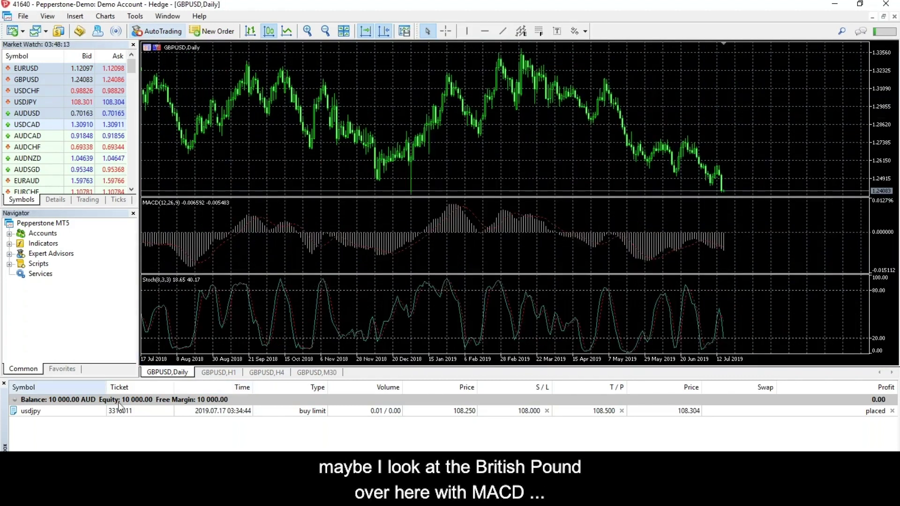
{"action": "left_click", "coordinate": [218, 373]}
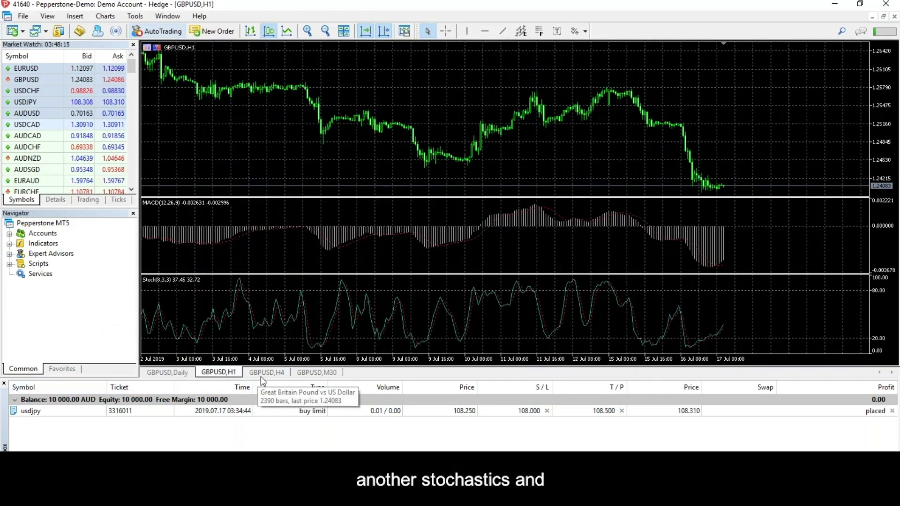
{"action": "left_click", "coordinate": [267, 373]}
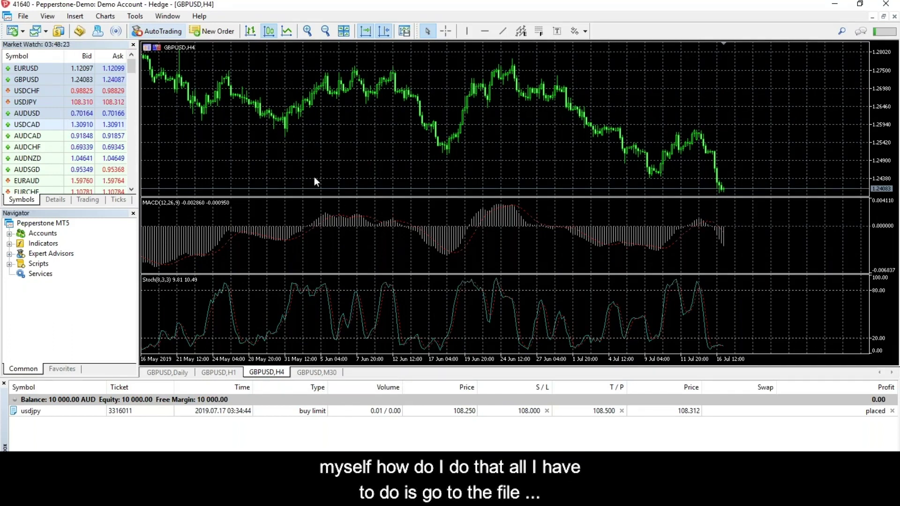
- Load the BorisSpecial profile and check its GBPUSD, USDJPY and EURUSD charts
{"action": "left_click", "coordinate": [19, 18]}
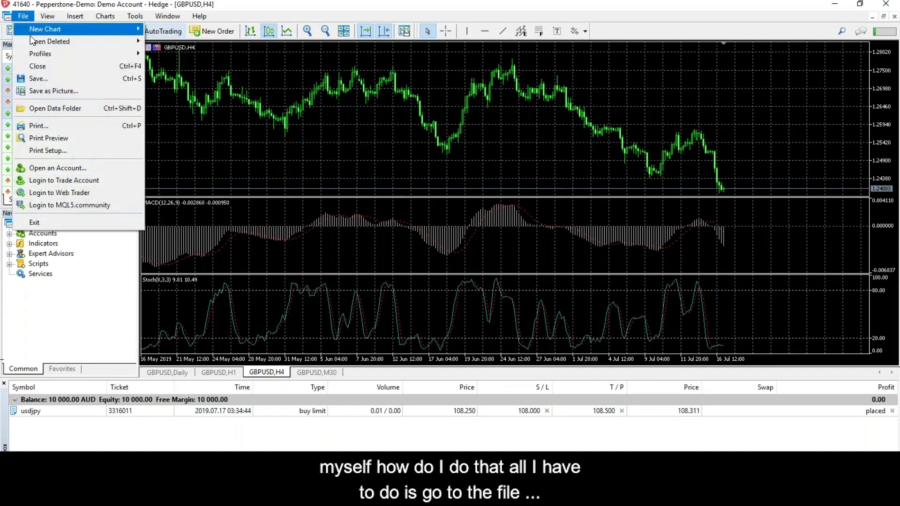
{"action": "mouse_move", "coordinate": [39, 55]}
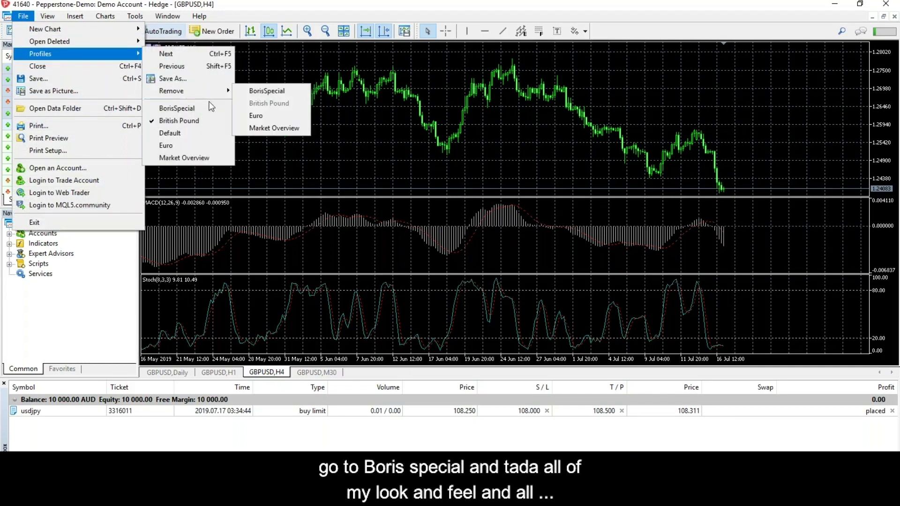
{"action": "left_click", "coordinate": [205, 109]}
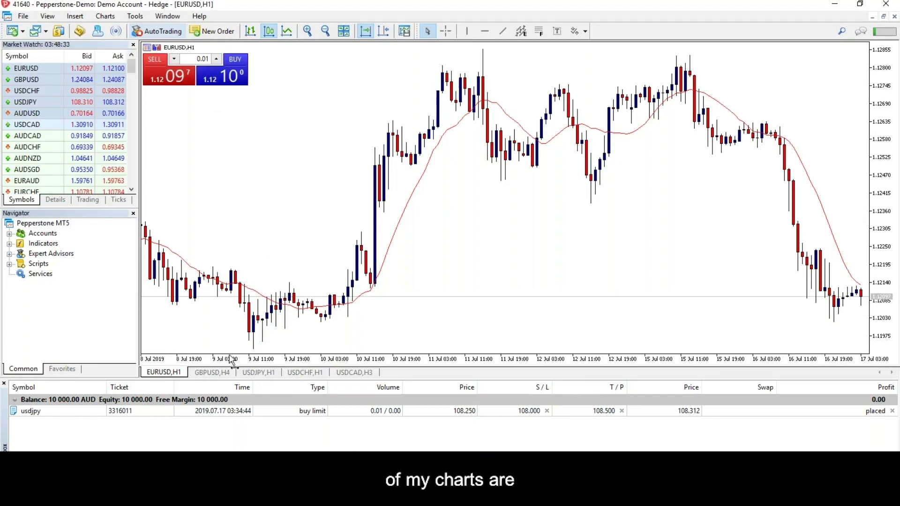
{"action": "left_click", "coordinate": [220, 373]}
{"action": "left_click", "coordinate": [262, 370]}
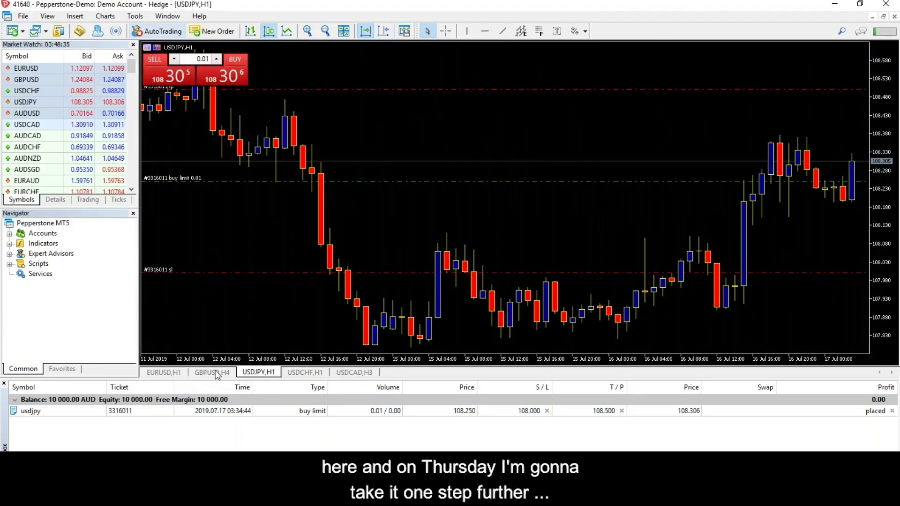
{"action": "left_click", "coordinate": [169, 372]}
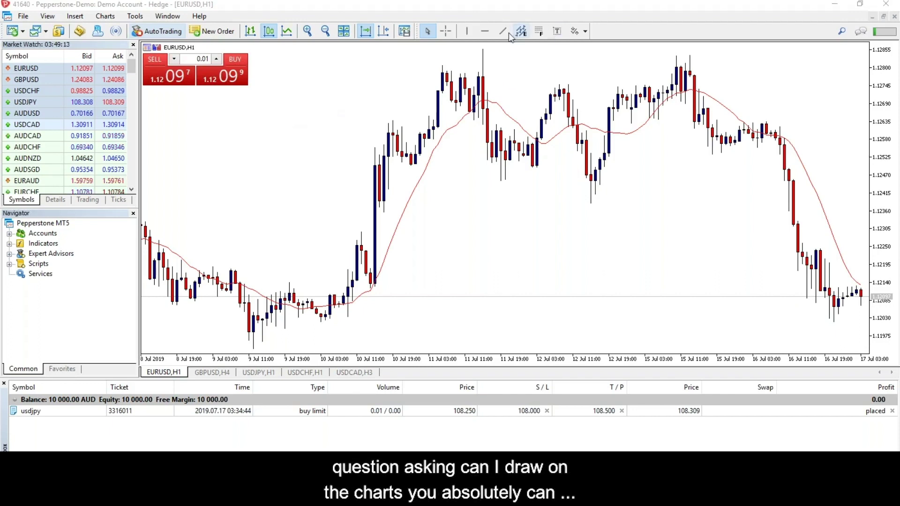
- Draw a vertical line at 2019.07.11 16:00 and a rising trend line from the 12 July low toward the 15 July high on EURUSD
{"action": "left_click", "coordinate": [468, 32]}
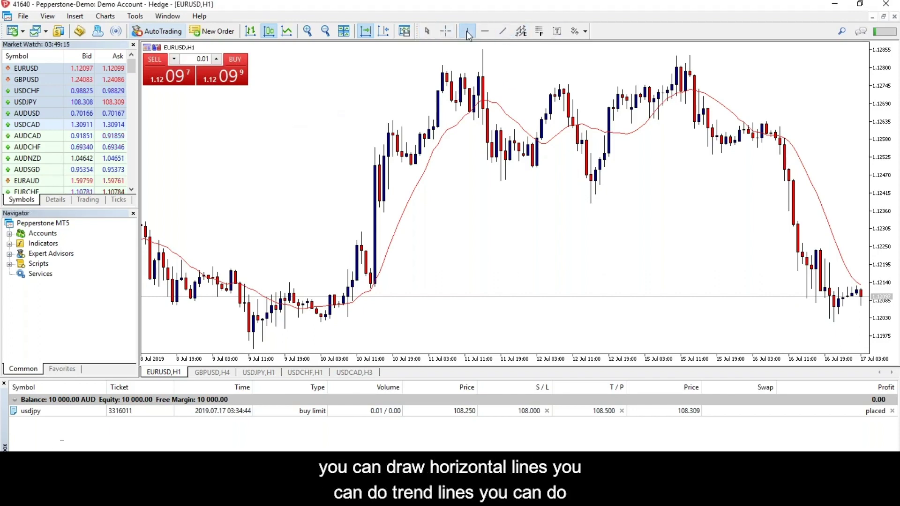
{"action": "left_click_drag", "start_coordinate": [469, 107], "coordinate": [488, 140]}
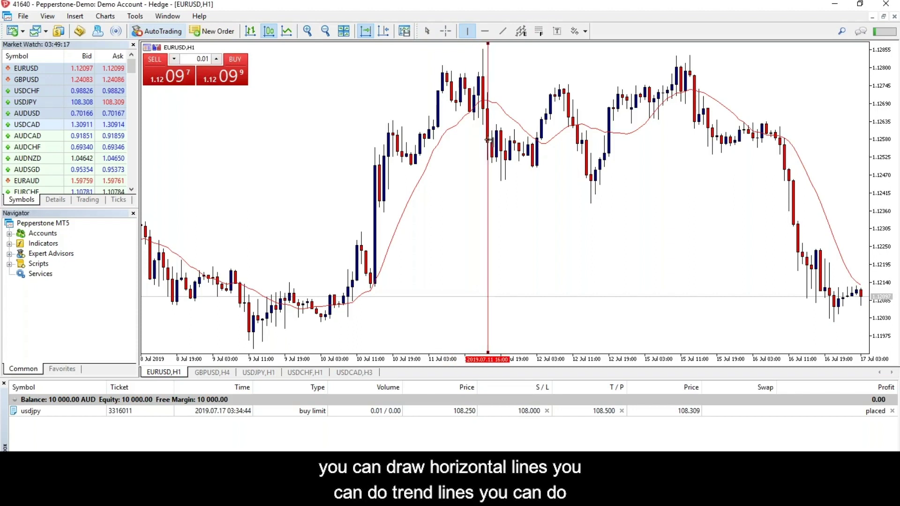
{"action": "left_click", "coordinate": [500, 32]}
{"action": "left_click_drag", "start_coordinate": [603, 169], "coordinate": [717, 84]}
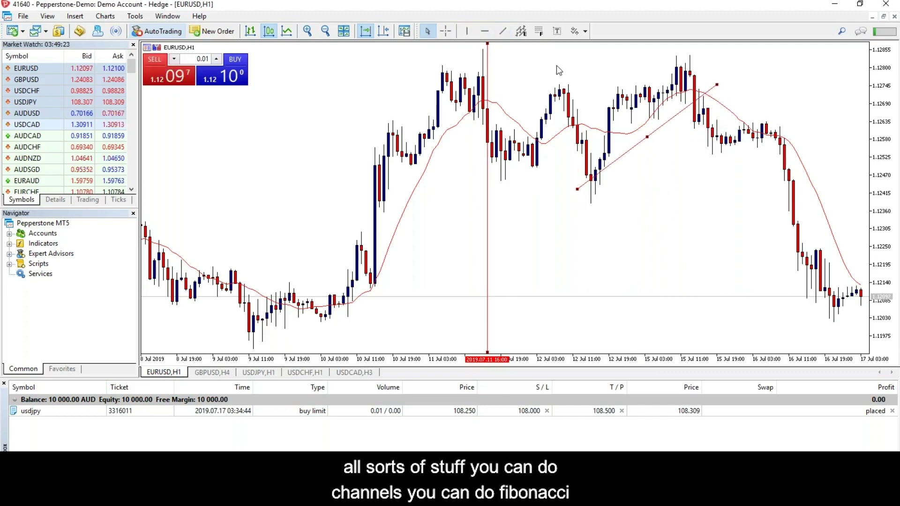
- Draw a descending equidistant channel over the 12 July candles on the EURUSD chart
{"action": "left_click", "coordinate": [521, 32]}
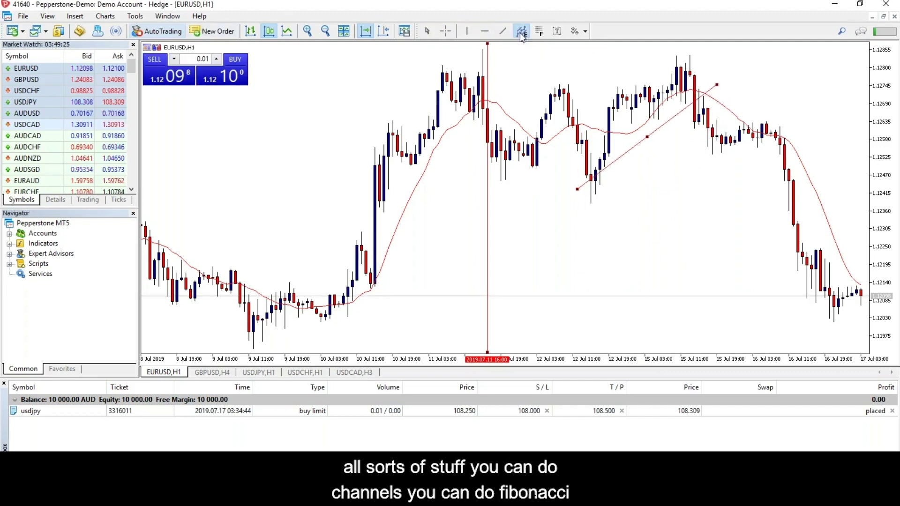
{"action": "left_click_drag", "start_coordinate": [560, 99], "coordinate": [623, 119]}
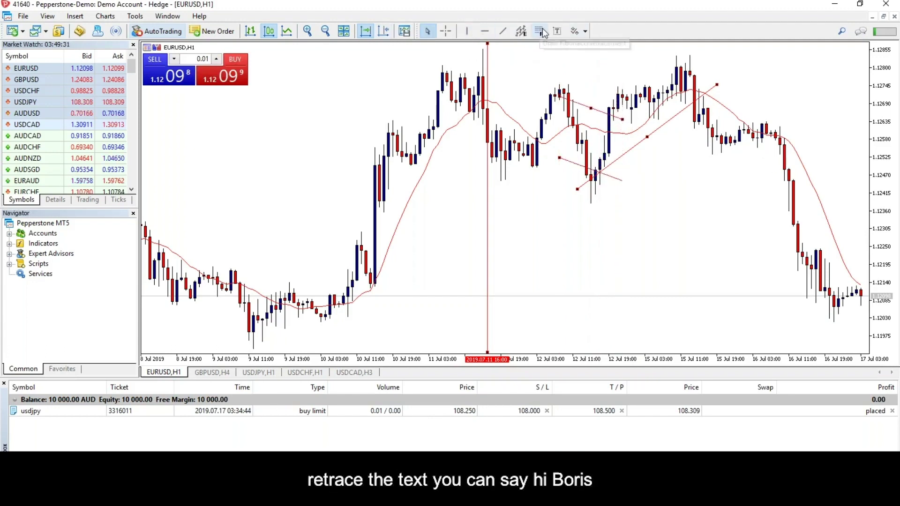
- Place a text label below the rising trend line on EURUSD, name it with a greeting to the presenter, and color it Black
{"action": "left_click", "coordinate": [558, 31]}
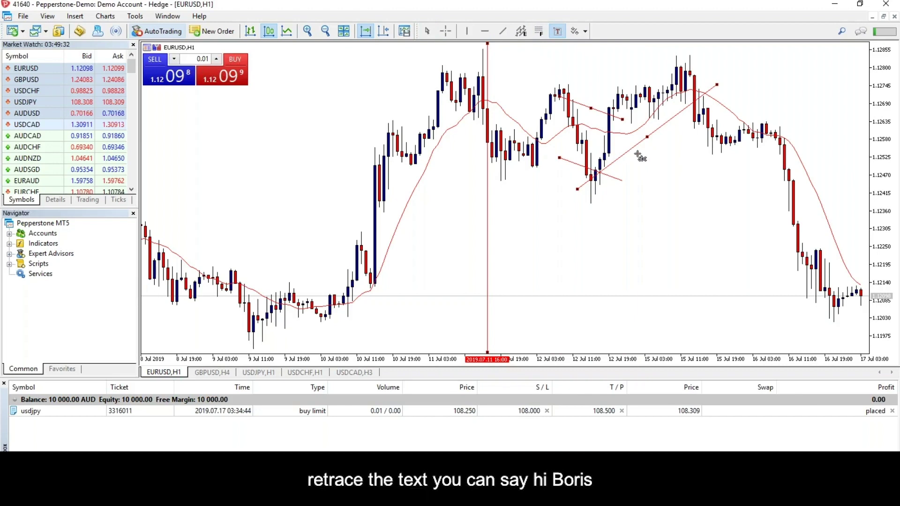
{"action": "left_click", "coordinate": [670, 166]}
{"action": "type", "text": "Hi Bir"}
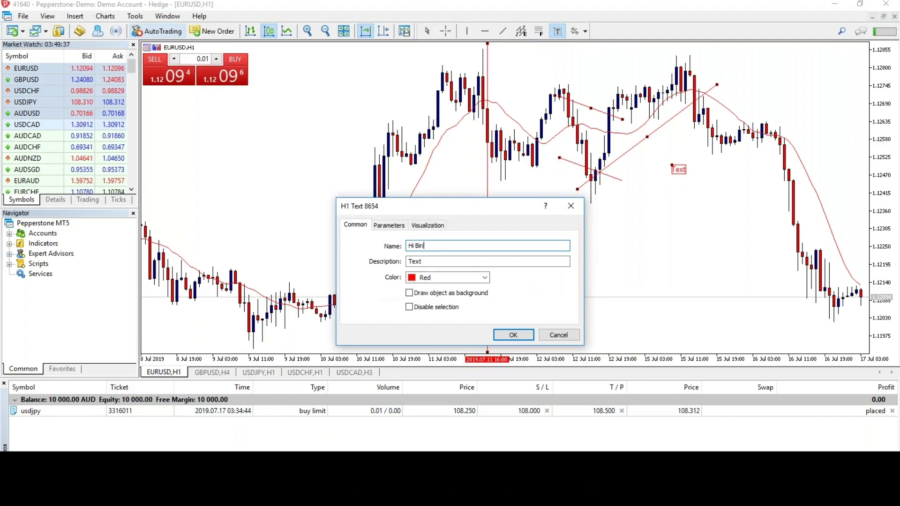
{"action": "key", "text": "BackSpace"}
{"action": "key", "text": "BackSpace"}
{"action": "type", "text": "oris"}
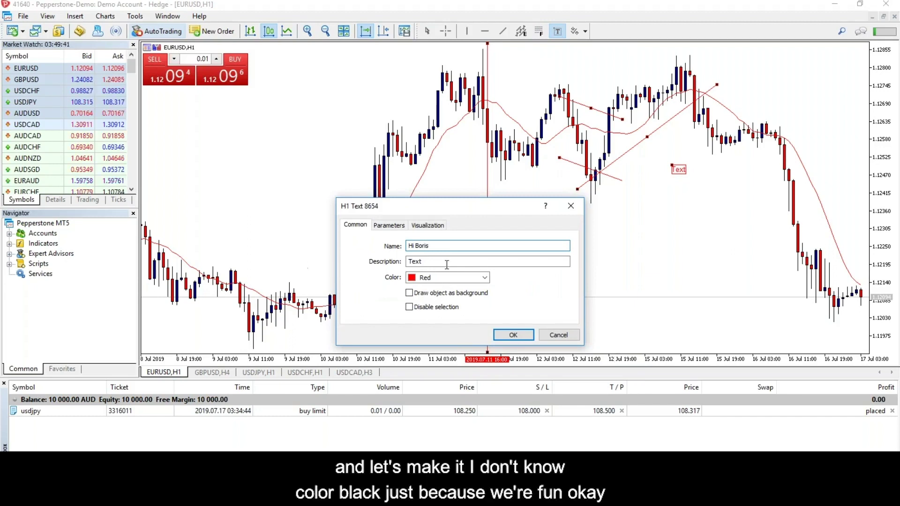
{"action": "left_click", "coordinate": [485, 278]}
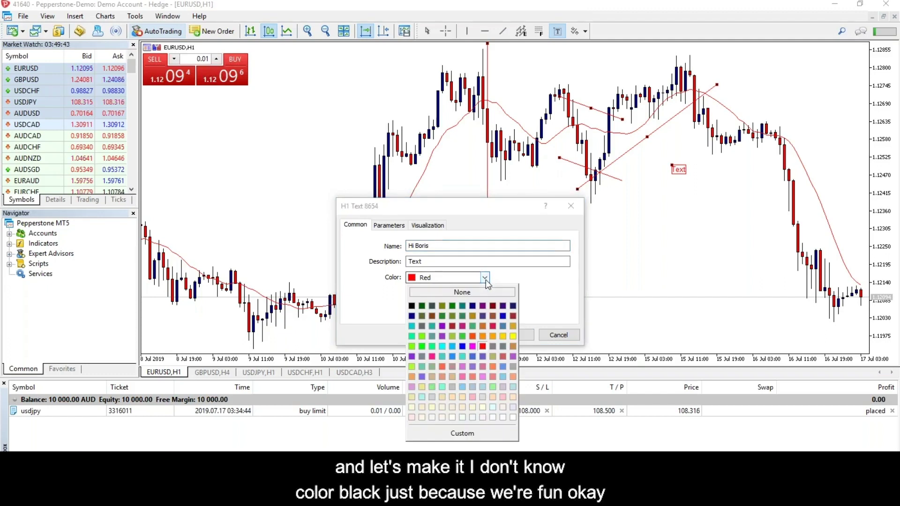
{"action": "left_click", "coordinate": [411, 308]}
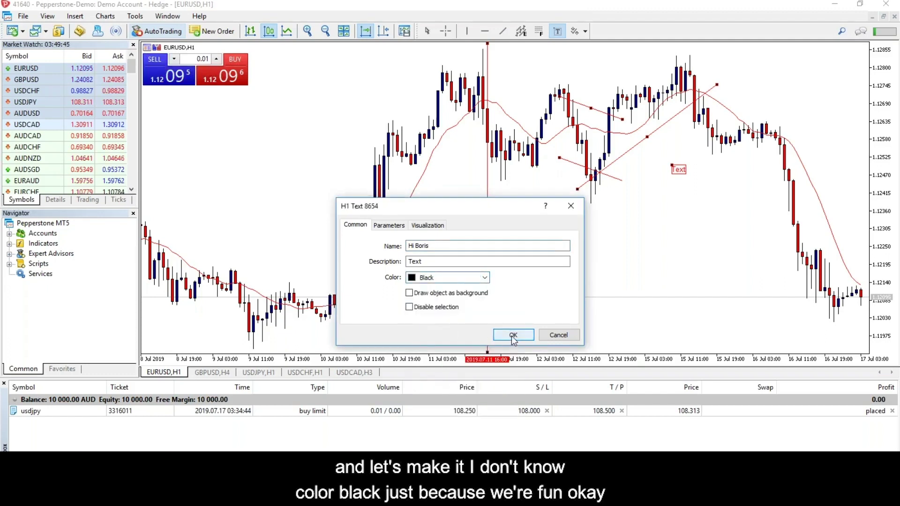
{"action": "left_click", "coordinate": [511, 335]}
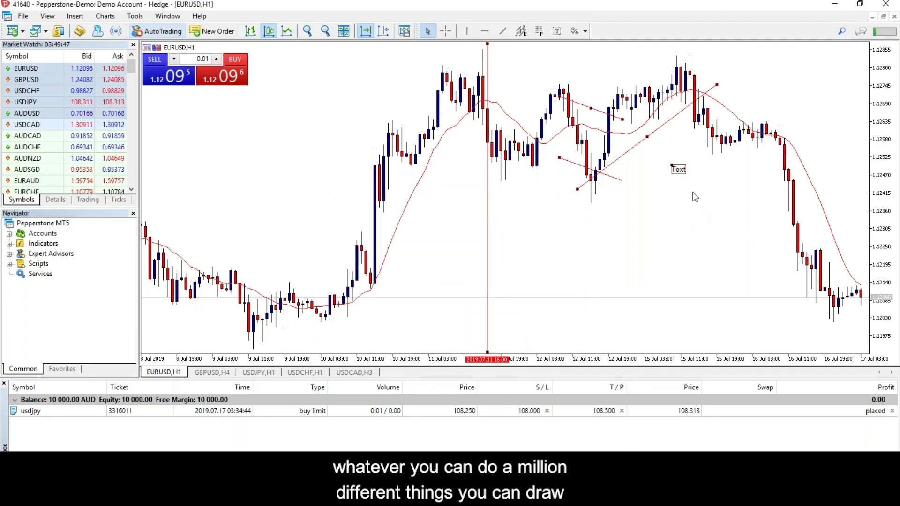
- Place a Thumbs Up marker below the text label and a Check Sign just above the early 16 July candles
{"action": "left_click", "coordinate": [581, 33]}
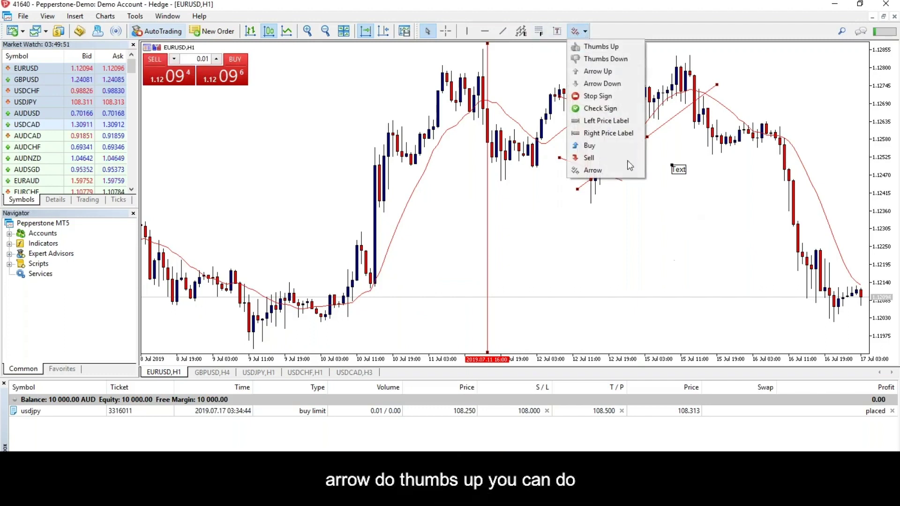
{"action": "left_click", "coordinate": [605, 46]}
{"action": "left_click", "coordinate": [667, 217]}
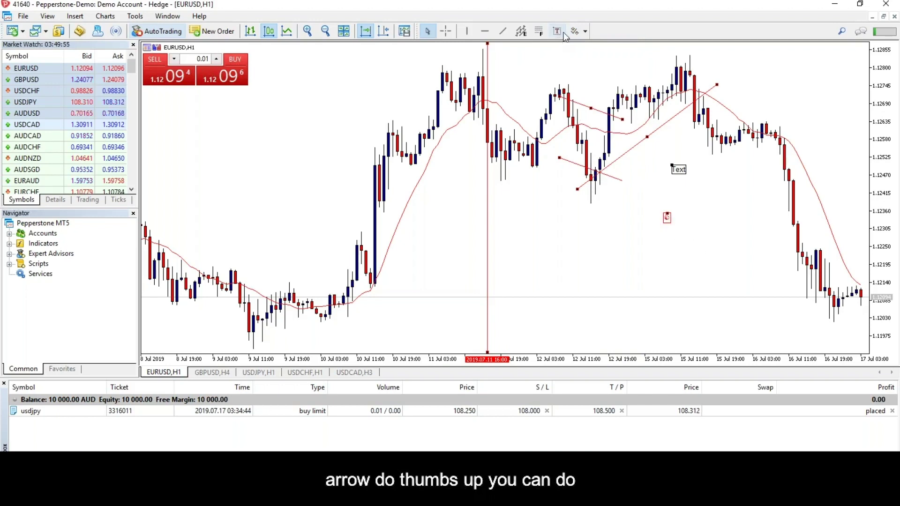
{"action": "left_click", "coordinate": [586, 31]}
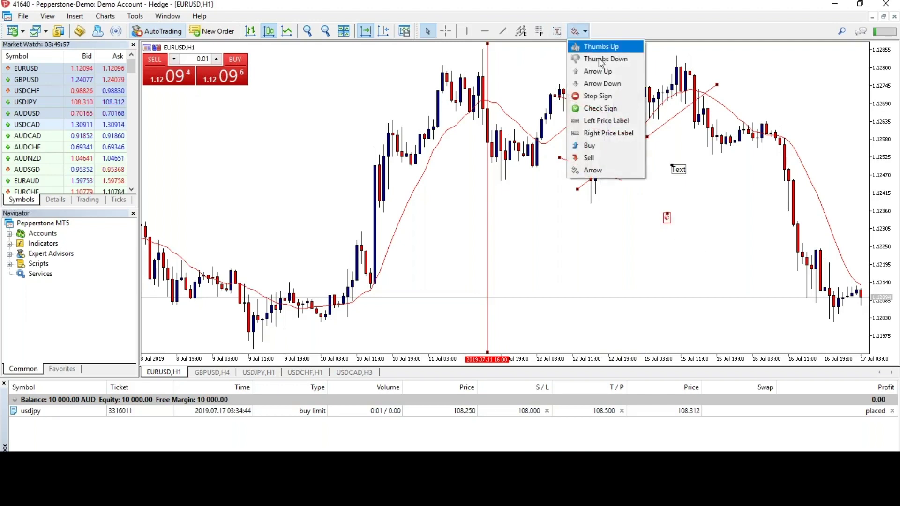
{"action": "left_click", "coordinate": [600, 109]}
{"action": "left_click", "coordinate": [747, 94]}
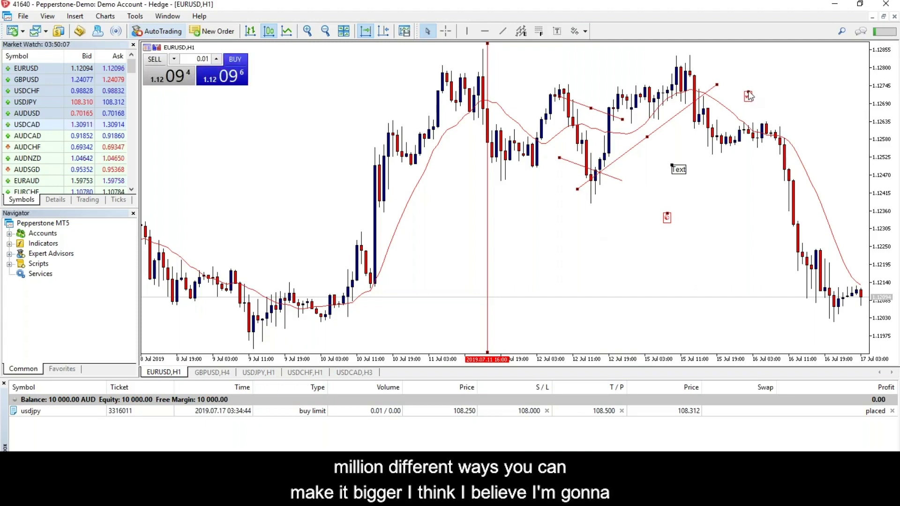
{"action": "left_click_drag", "start_coordinate": [750, 97], "coordinate": [753, 110]}
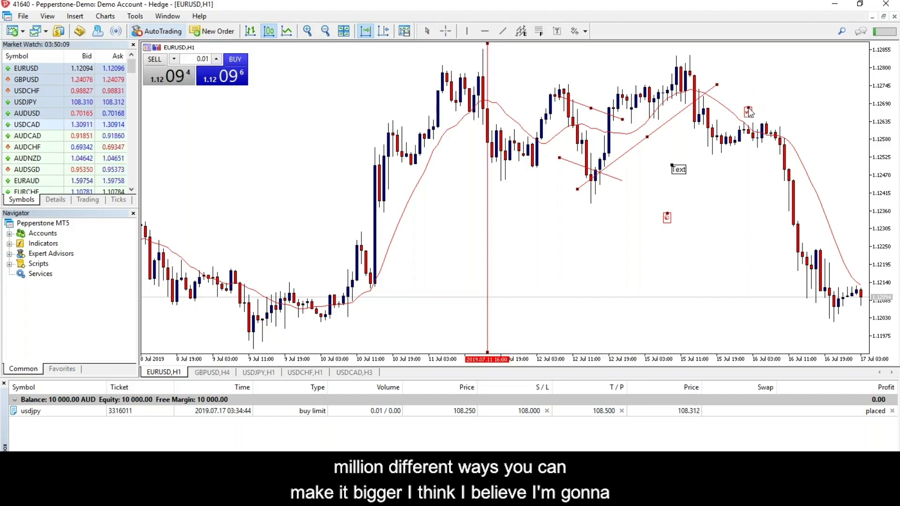
- Delete the Check Sign and the text label from the EURUSD chart
{"action": "right_click", "coordinate": [749, 111]}
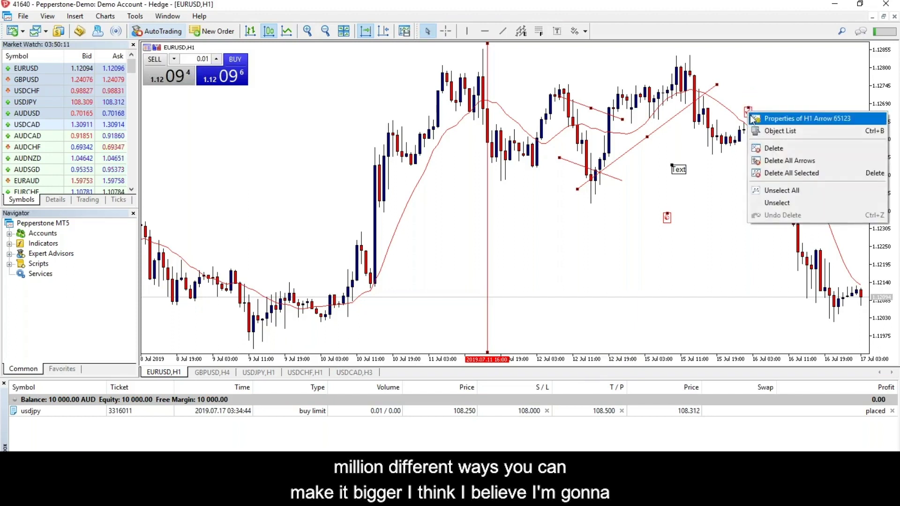
{"action": "left_click", "coordinate": [771, 149]}
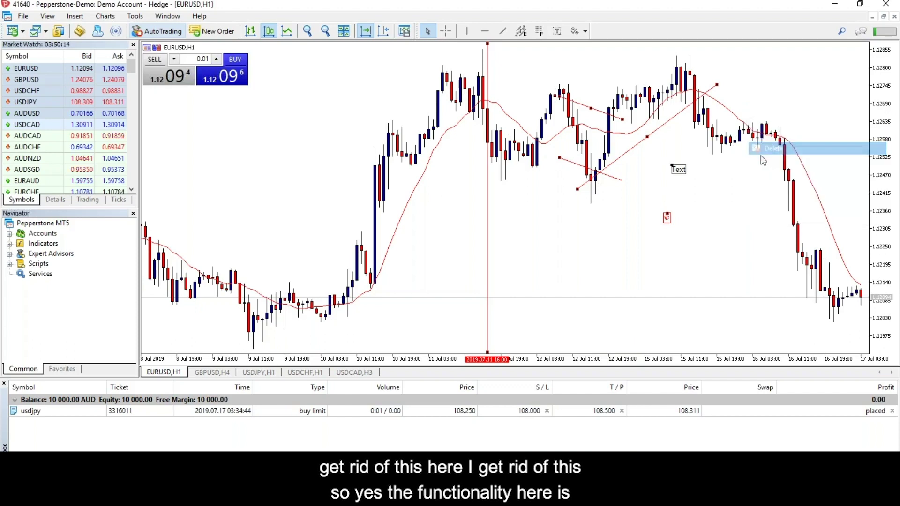
{"action": "right_click", "coordinate": [675, 174]}
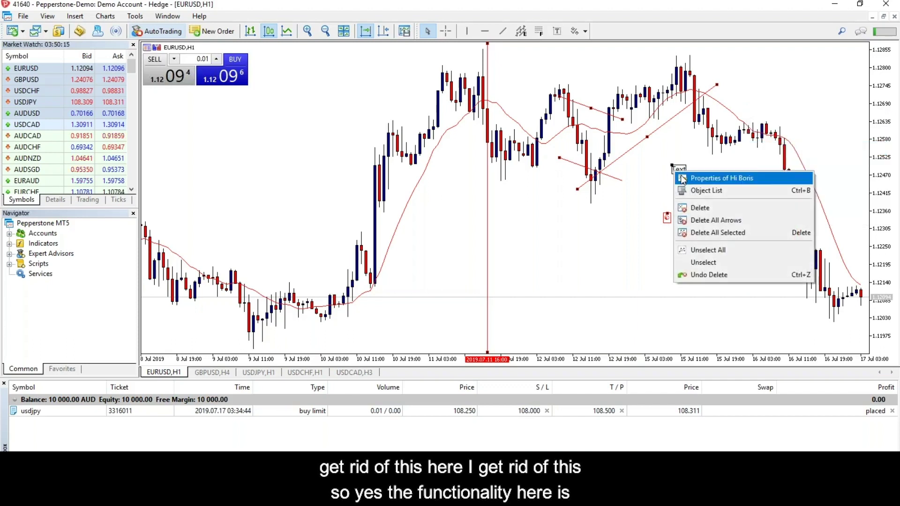
{"action": "left_click", "coordinate": [694, 209]}
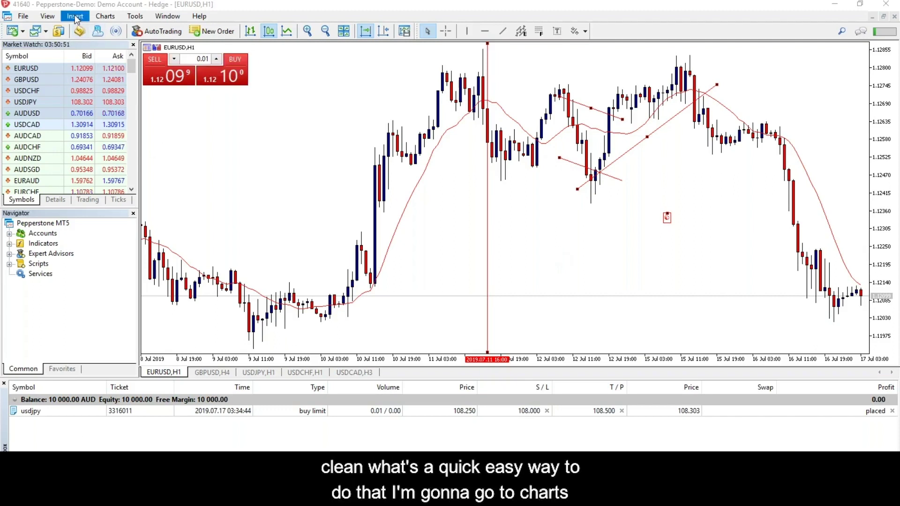
- Apply the Default template to the EURUSD H1 chart to clear its drawings
{"action": "left_click", "coordinate": [105, 16]}
{"action": "mouse_move", "coordinate": [146, 138]}
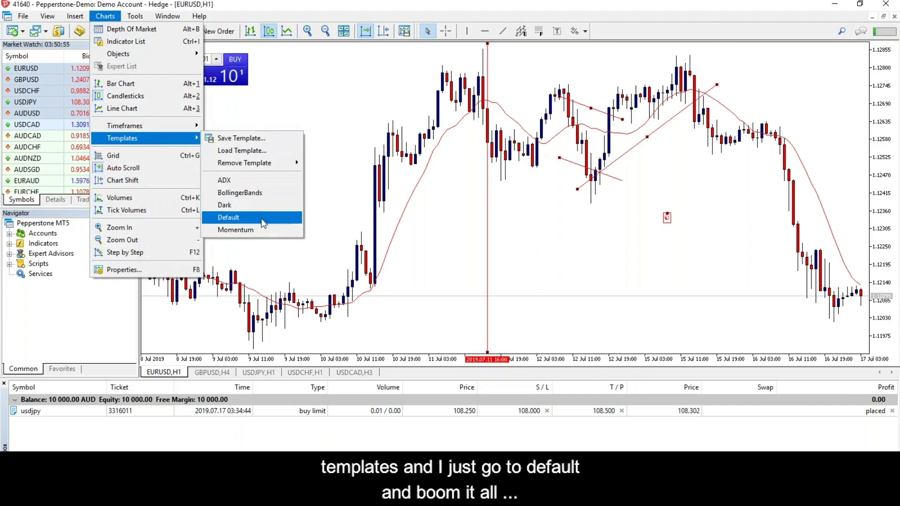
{"action": "left_click", "coordinate": [260, 218]}
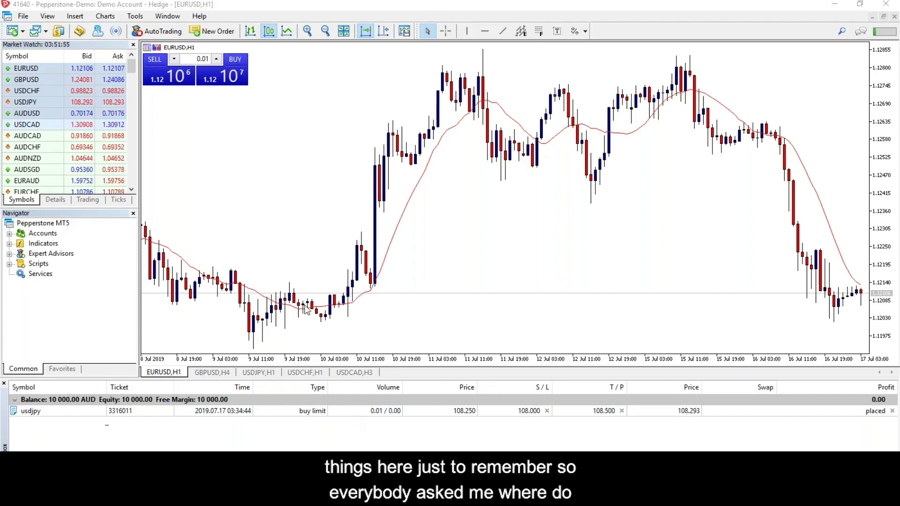
- Switch to MetaTrader 4, open its data folder, and look through the MQL4 subfolders, including Indicators and Scripts
{"action": "mouse_move", "coordinate": [428, 498]}
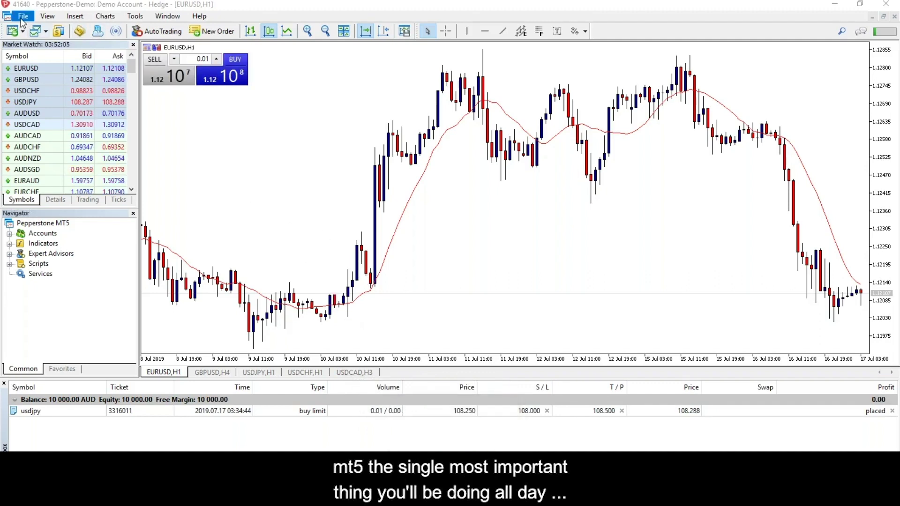
{"action": "left_click", "coordinate": [22, 16]}
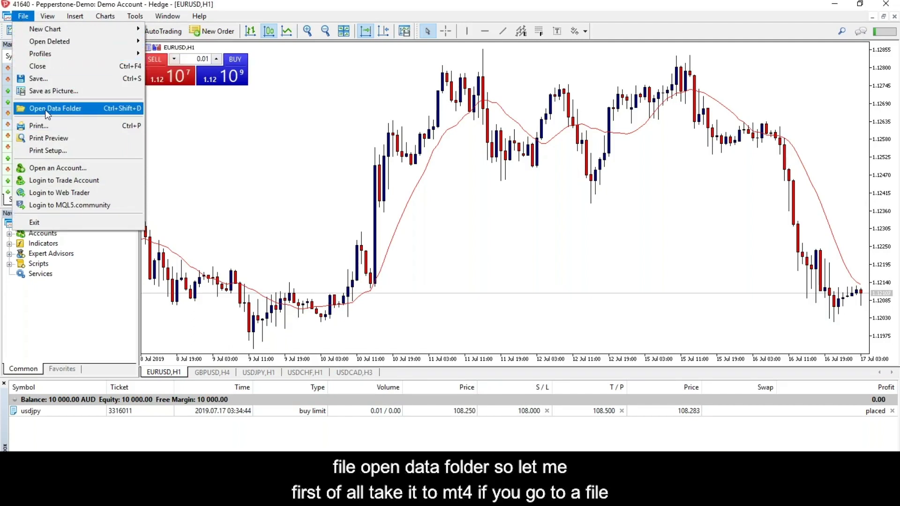
{"action": "key", "text": "alt+Tab"}
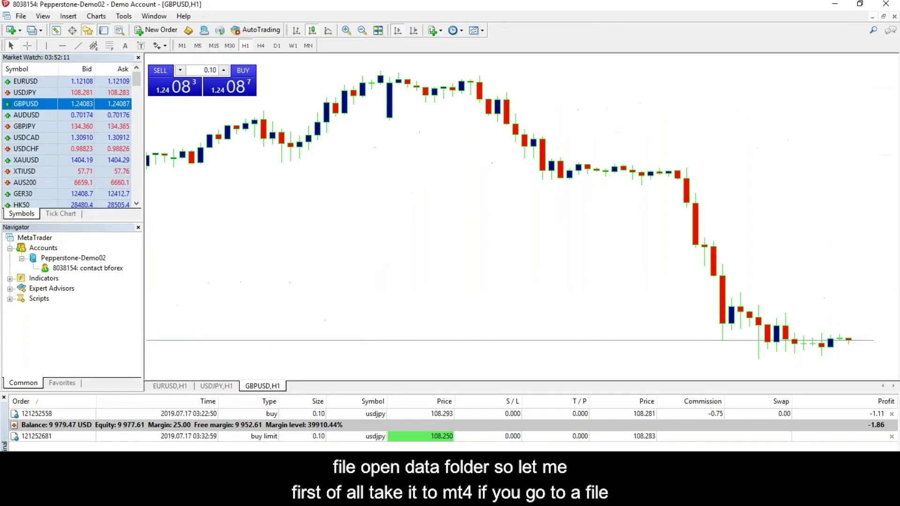
{"action": "left_click", "coordinate": [19, 16]}
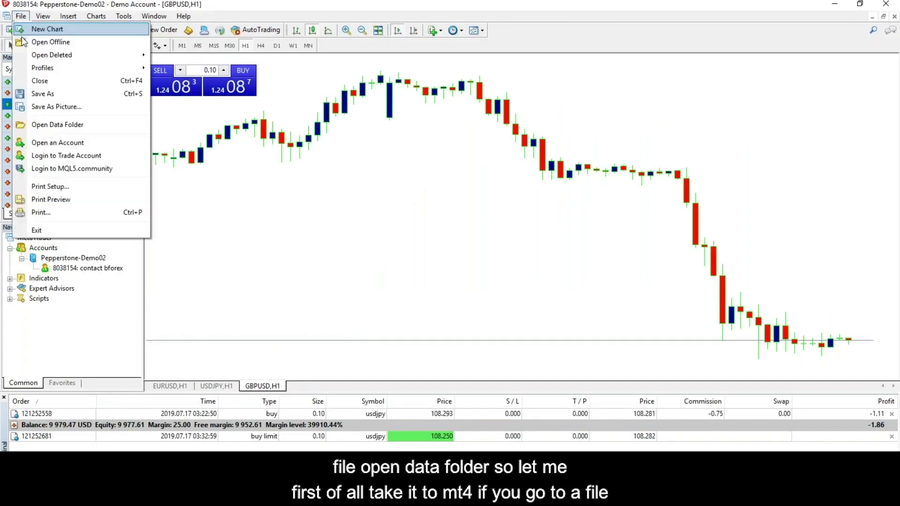
{"action": "left_click", "coordinate": [47, 125]}
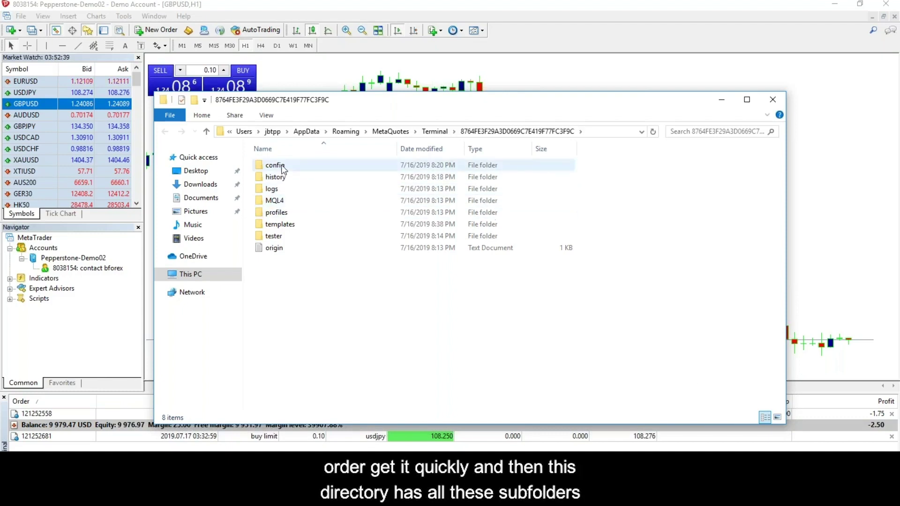
{"action": "double_click", "coordinate": [276, 201]}
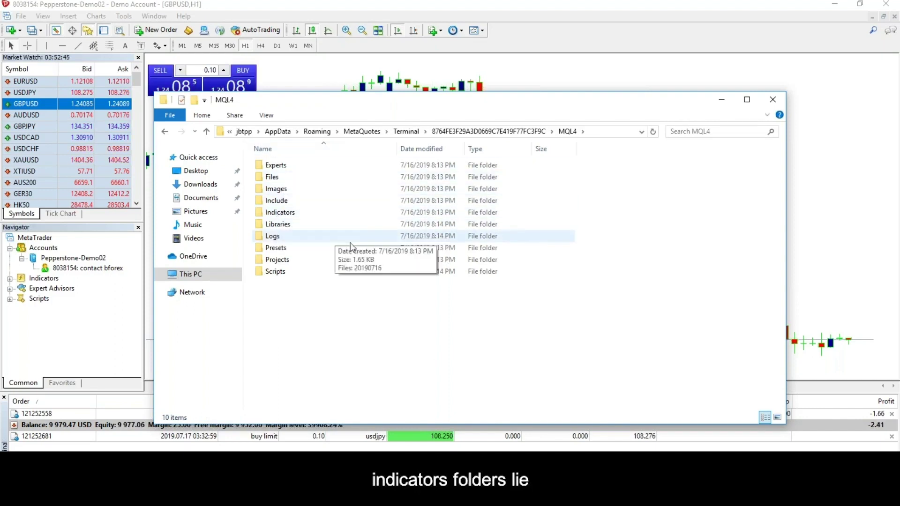
{"action": "left_click", "coordinate": [280, 277]}
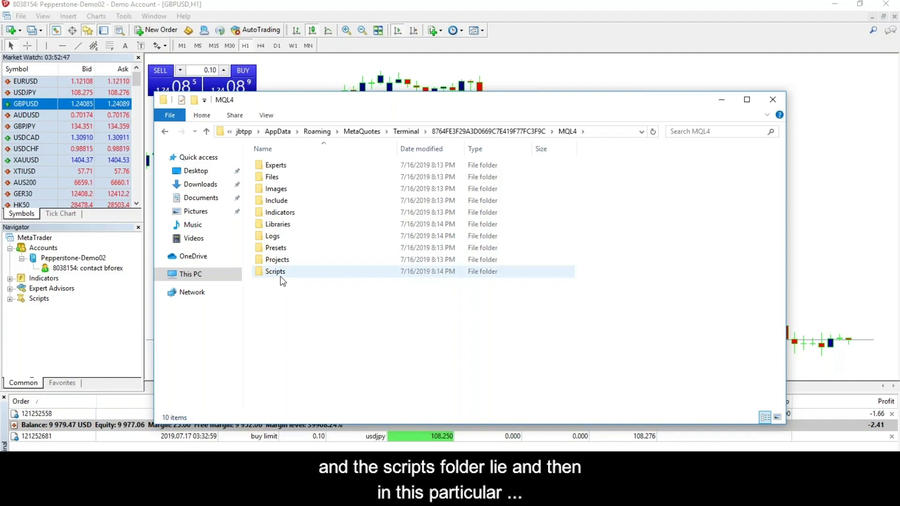
- Return to the main MT4 data folder, view the saved chart profiles in the profiles folder, and close the window
{"action": "left_click", "coordinate": [487, 133]}
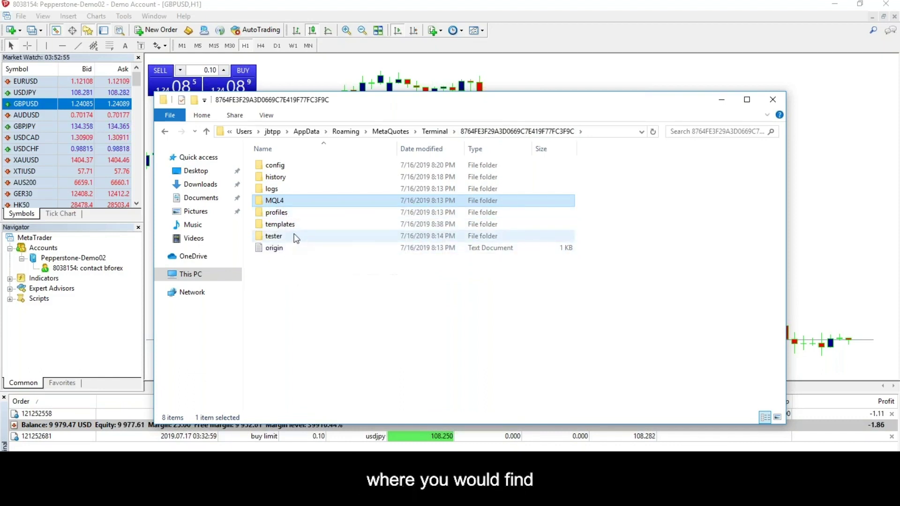
{"action": "left_click", "coordinate": [275, 216]}
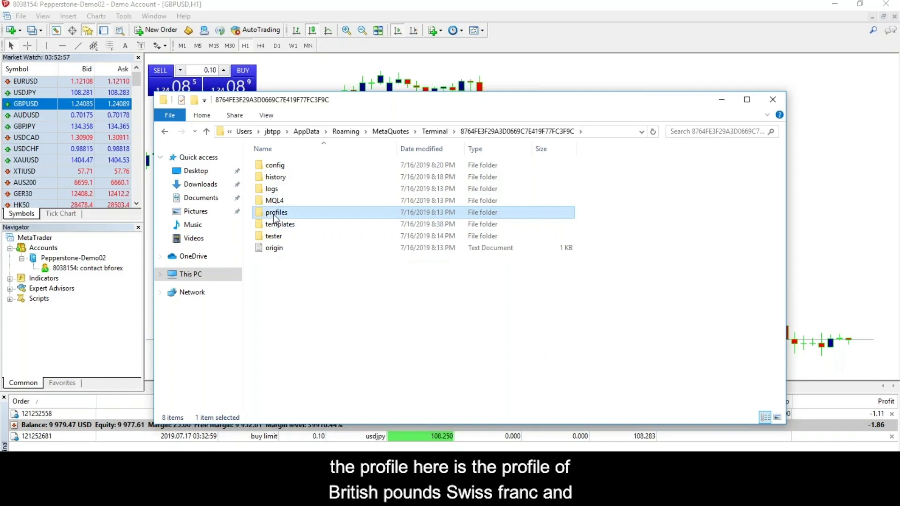
{"action": "double_click", "coordinate": [275, 215]}
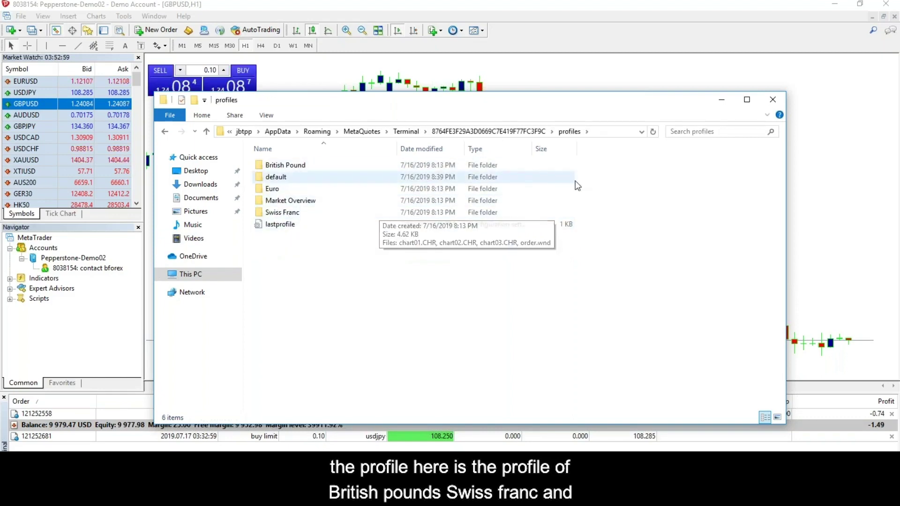
{"action": "left_click", "coordinate": [773, 99]}
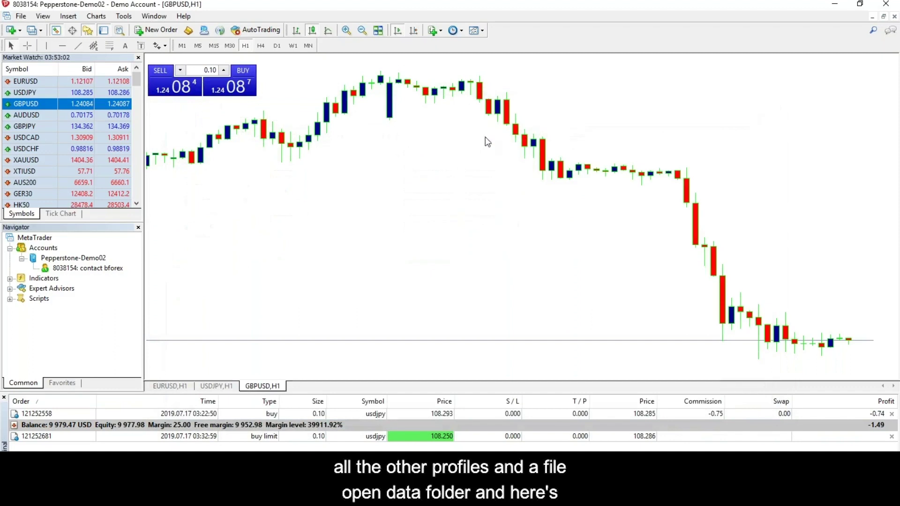
- Reopen the MT4 data folder, view the template files in the templates folder, and close the window
{"action": "left_click", "coordinate": [20, 16]}
{"action": "left_click", "coordinate": [78, 124]}
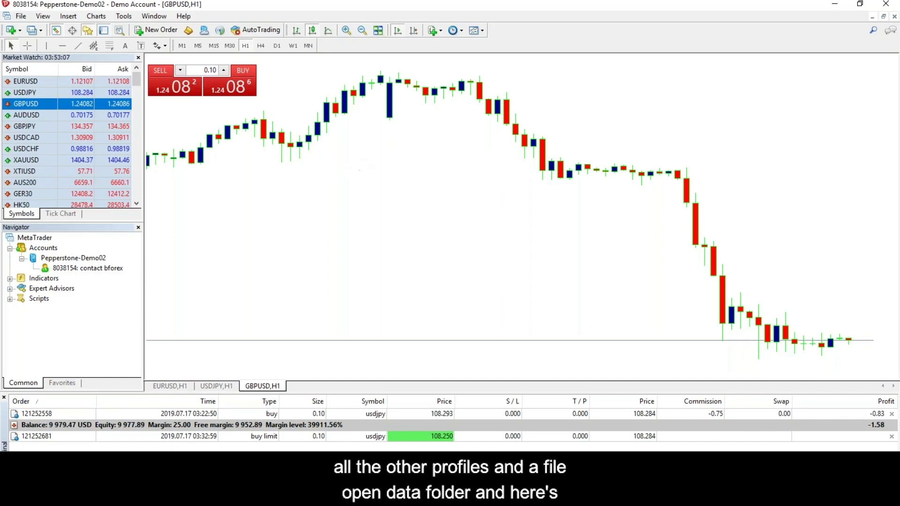
{"action": "double_click", "coordinate": [287, 223]}
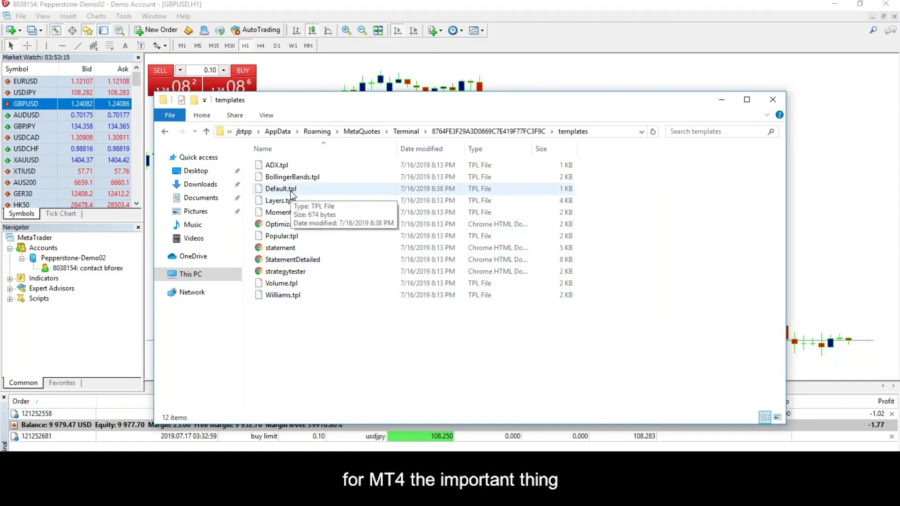
{"action": "left_click", "coordinate": [773, 100]}
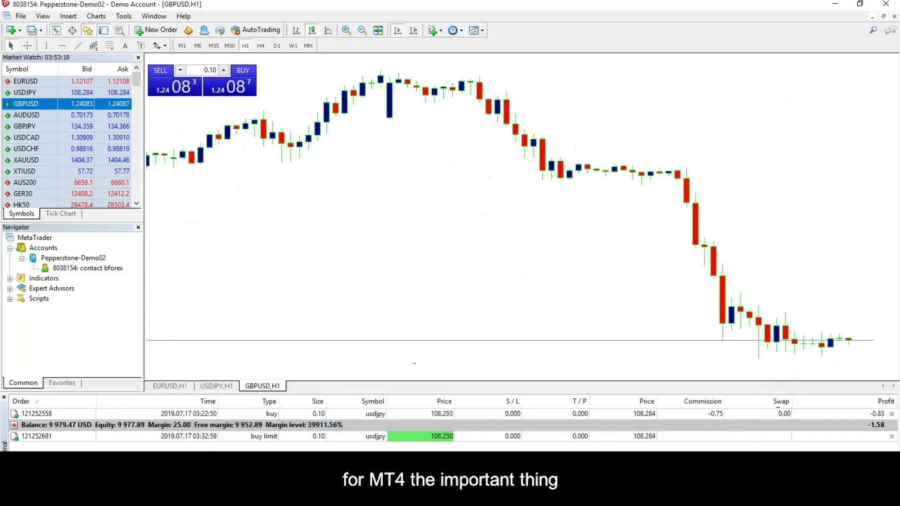
- Switch to MetaTrader 5, open its data folder, and view the contents of the MQL5 folder
{"action": "key", "text": "alt+Tab"}
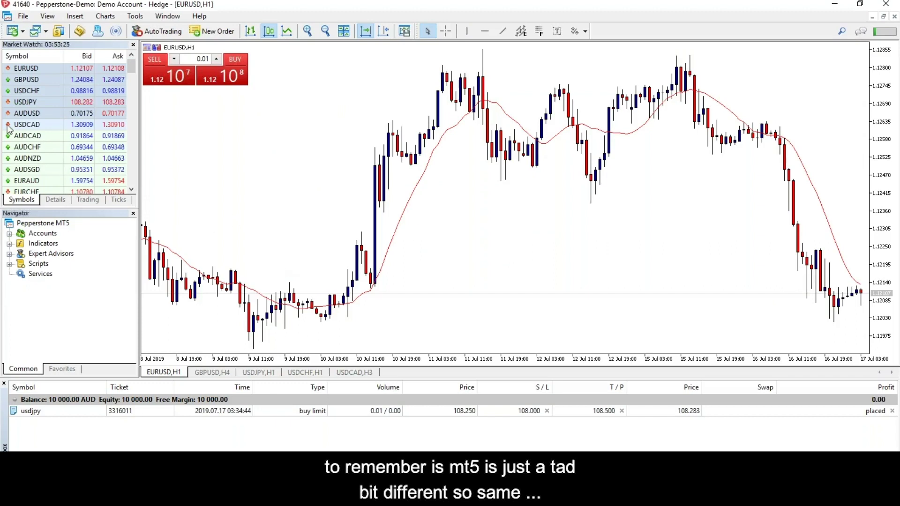
{"action": "left_click", "coordinate": [24, 17]}
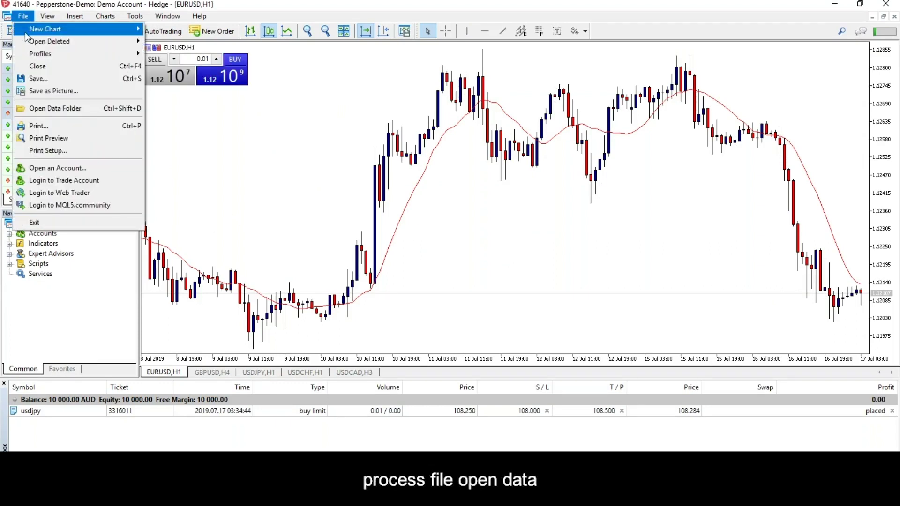
{"action": "left_click", "coordinate": [41, 109]}
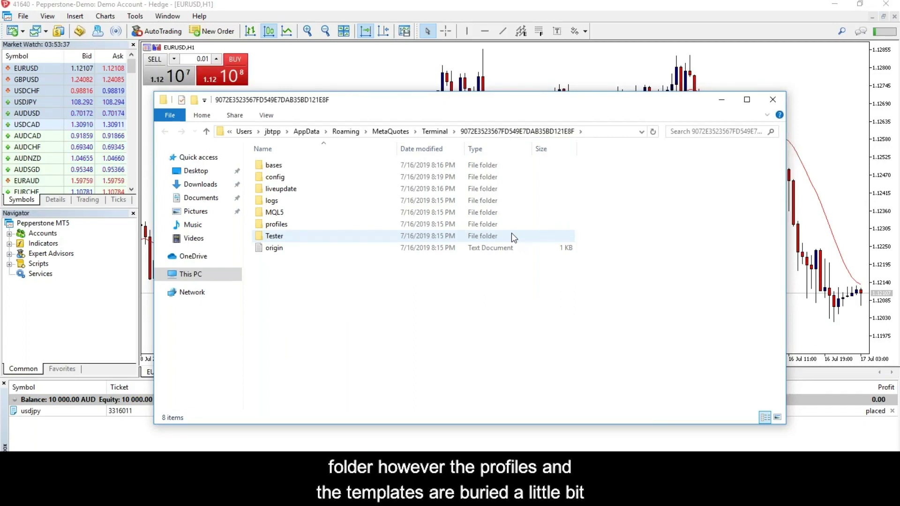
{"action": "double_click", "coordinate": [274, 213]}
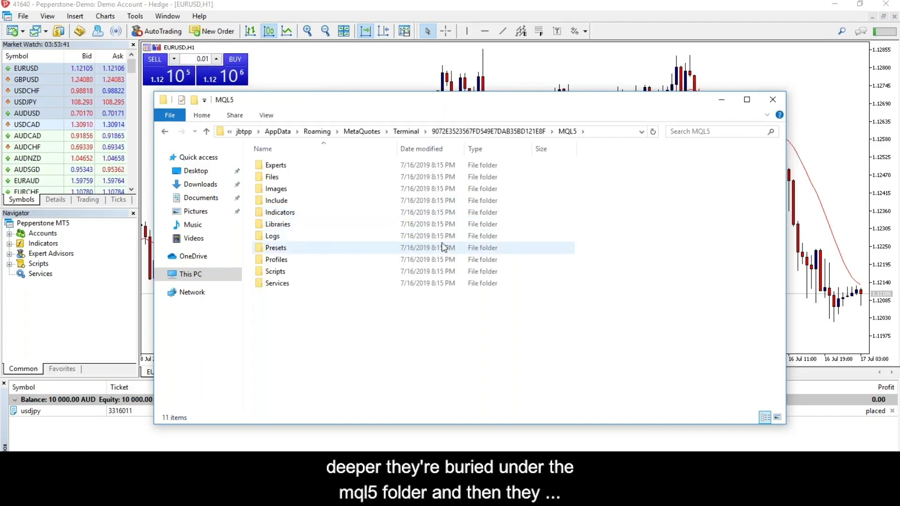
- View the chart profiles in the Charts subfolder and the template files in Templates under MQL5 Profiles, and close the folder window
{"action": "double_click", "coordinate": [275, 261]}
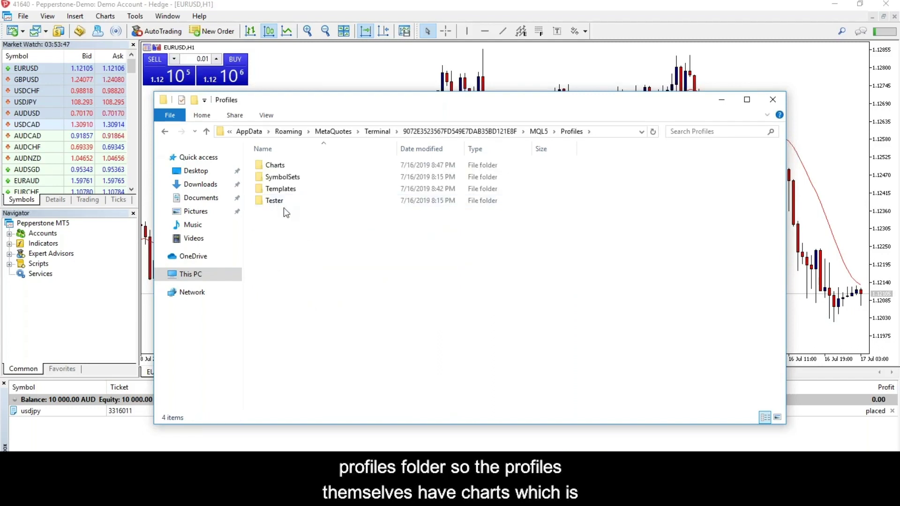
{"action": "double_click", "coordinate": [283, 167]}
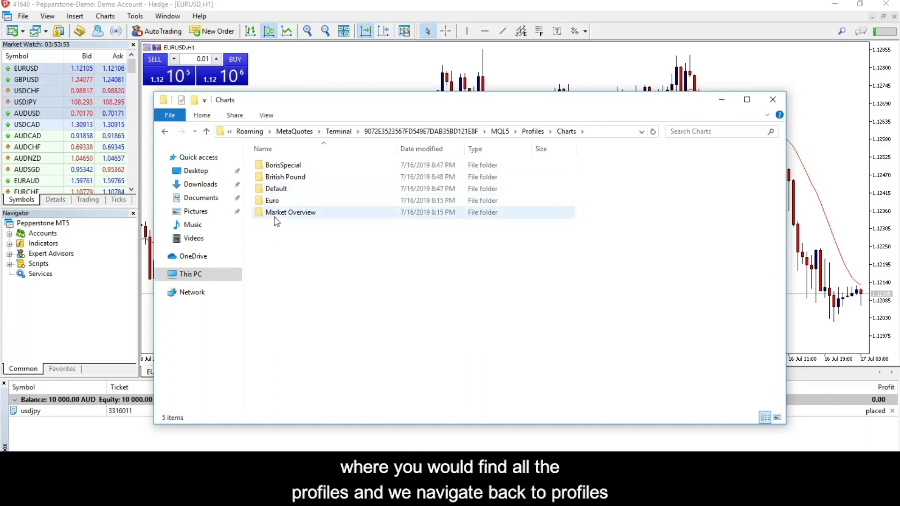
{"action": "left_click", "coordinate": [533, 132]}
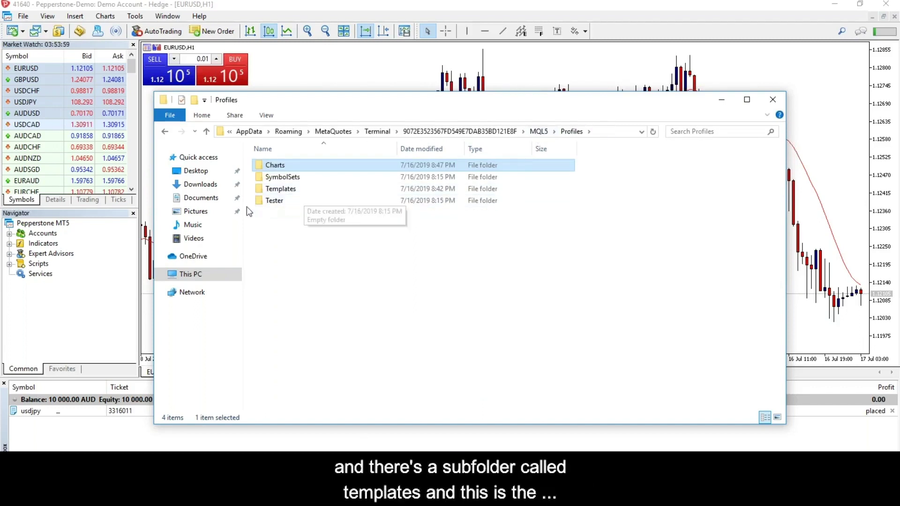
{"action": "double_click", "coordinate": [281, 189]}
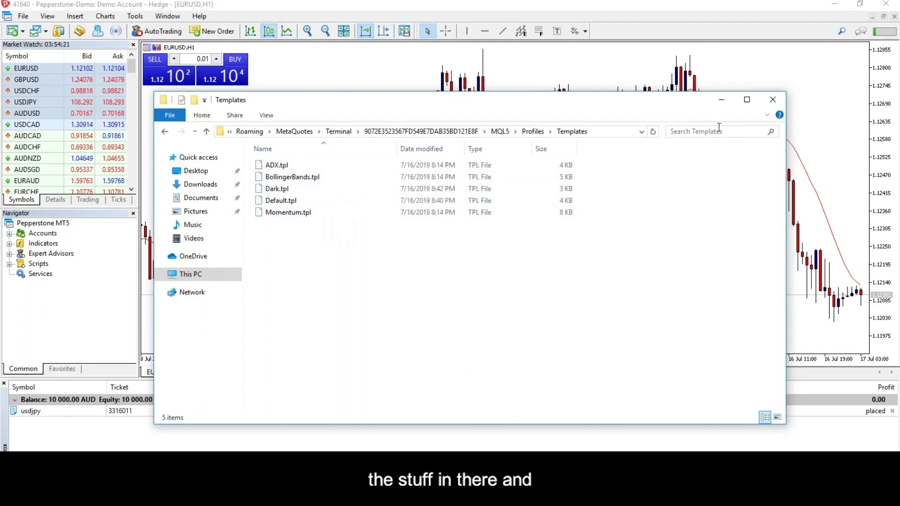
{"action": "left_click", "coordinate": [774, 101]}
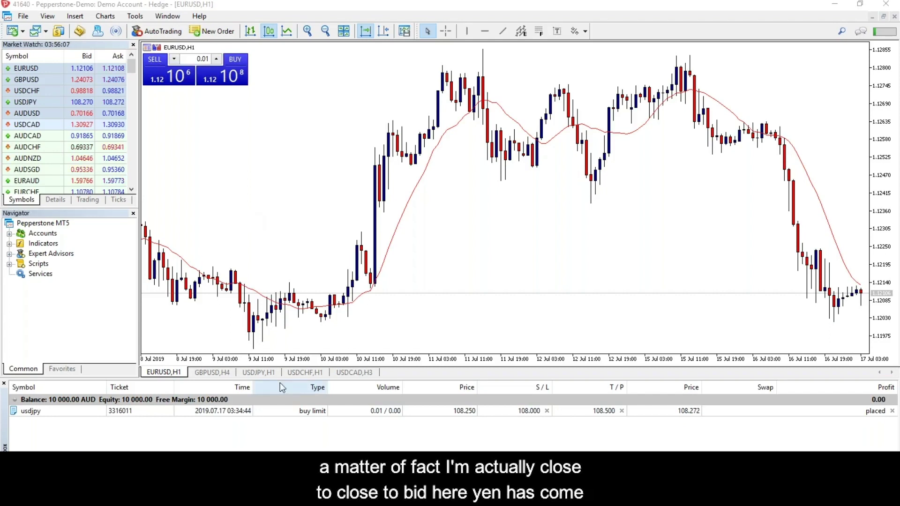
- Bring up the USDJPY H1 chart to compare the current price with the pending buy limit order
{"action": "left_click", "coordinate": [258, 372]}
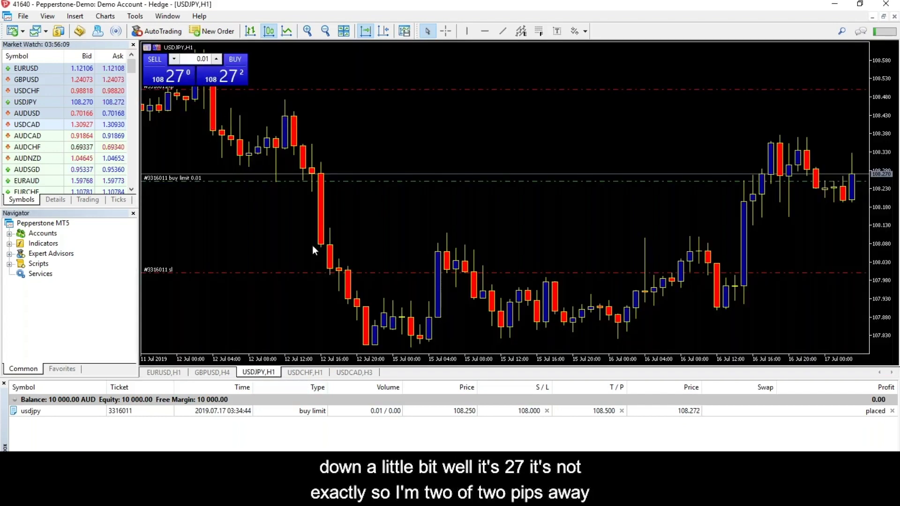